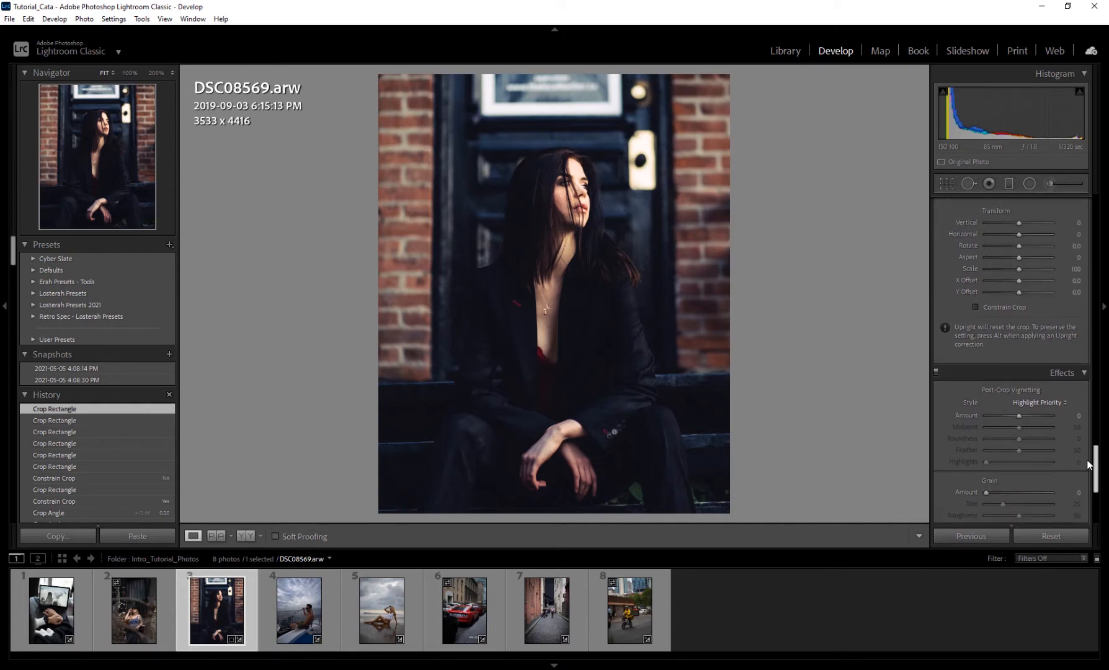
- Try a sharpening amount of 147 on the woman's face and reset the amount to its default
{"action": "scroll", "coordinate": [1086, 459], "scroll_direction": "up", "scroll_amount": 10}
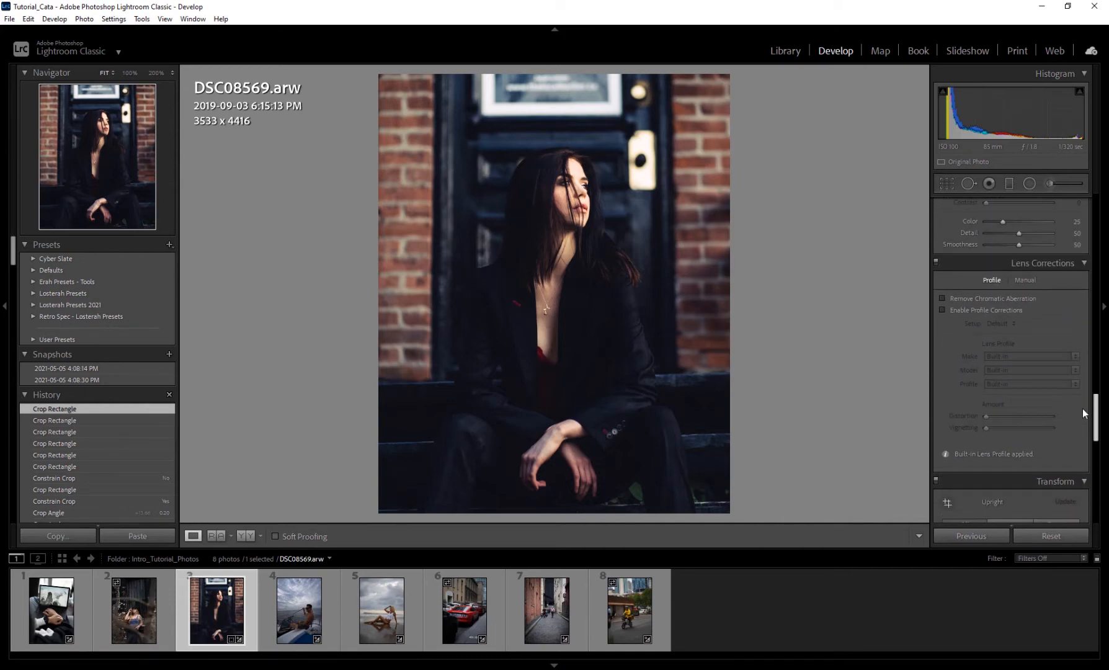
{"action": "scroll", "coordinate": [1082, 410], "scroll_direction": "up", "scroll_amount": 6}
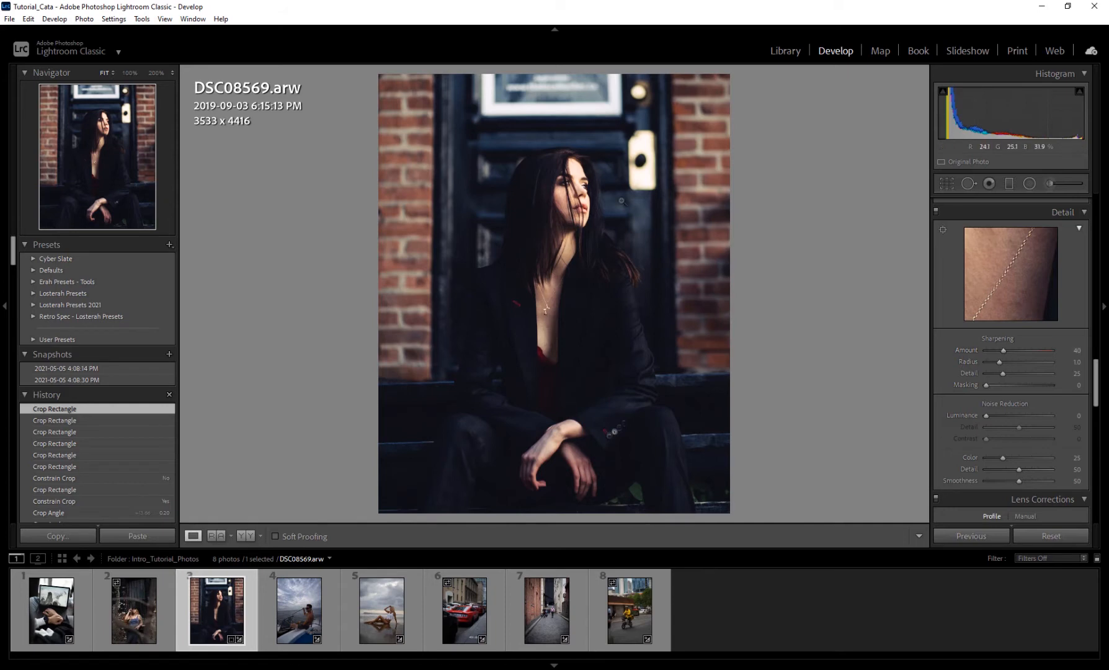
{"action": "left_click", "coordinate": [577, 205]}
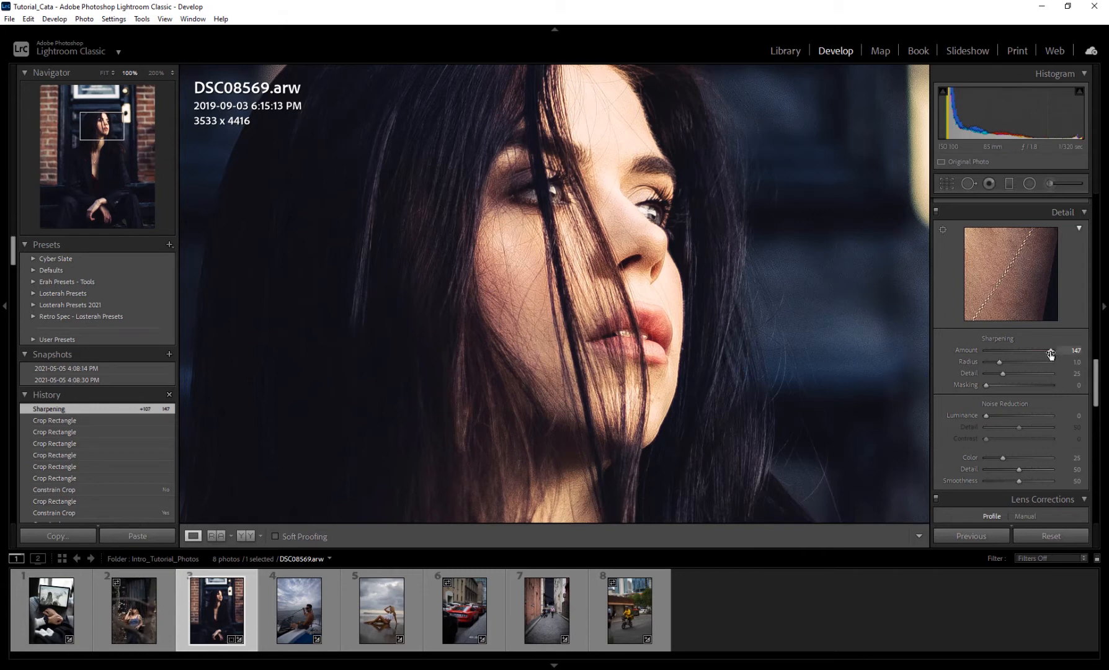
{"action": "left_click_drag", "start_coordinate": [1019, 351], "coordinate": [995, 352]}
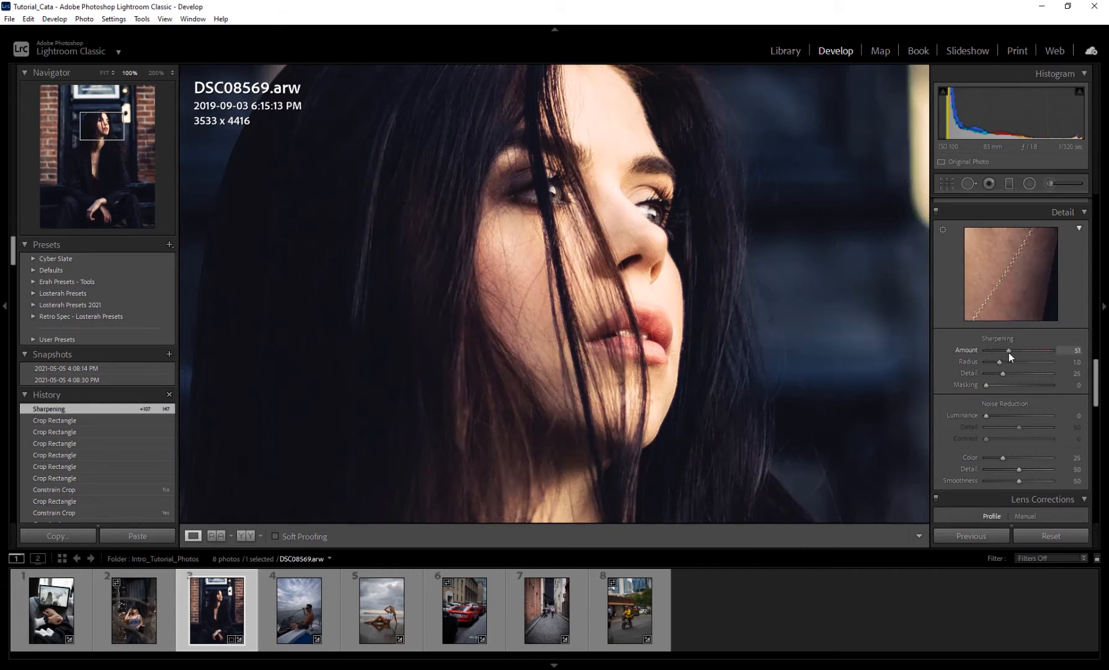
{"action": "double_click", "coordinate": [1006, 350]}
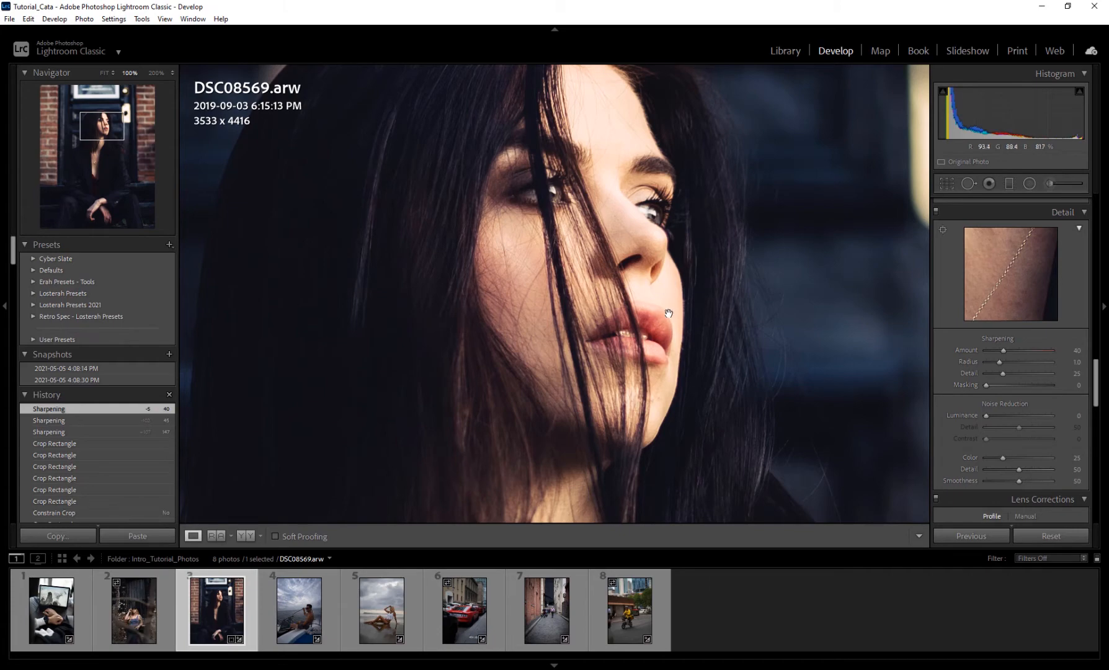
- Set the sharpening masking to 45 using the black-and-white mask preview and check the face
{"action": "left_click", "coordinate": [642, 308]}
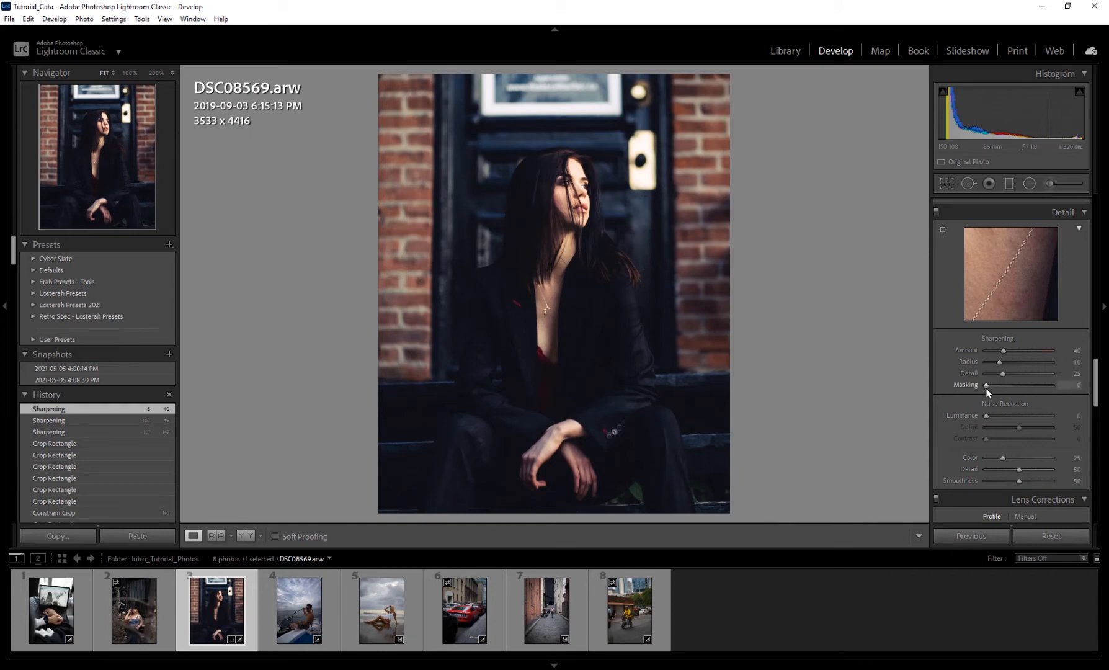
{"action": "key", "text": "alt"}
{"action": "left_click_drag", "start_coordinate": [986, 384], "coordinate": [989, 386]}
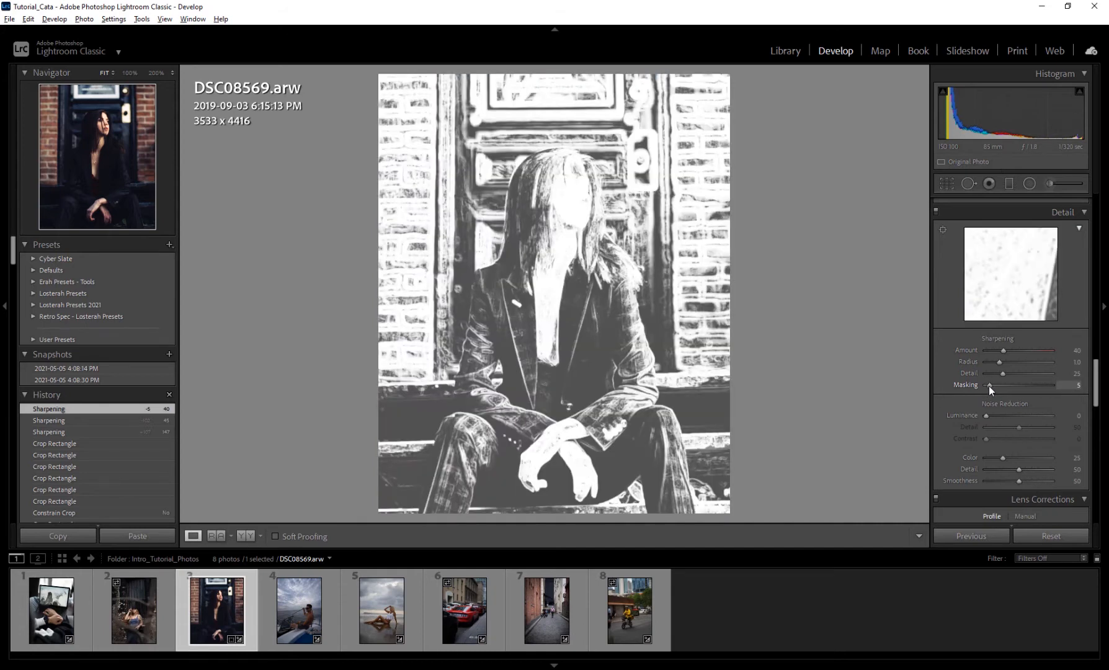
{"action": "left_click_drag", "start_coordinate": [989, 386], "coordinate": [1015, 387]}
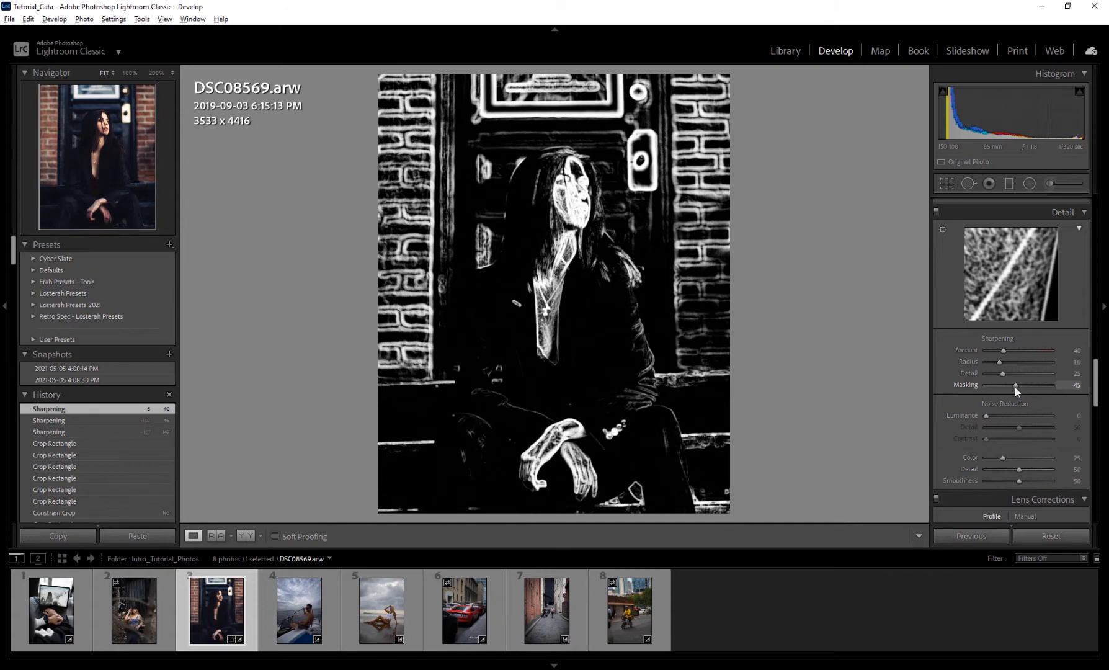
{"action": "left_click_drag", "start_coordinate": [1014, 387], "coordinate": [1015, 387]}
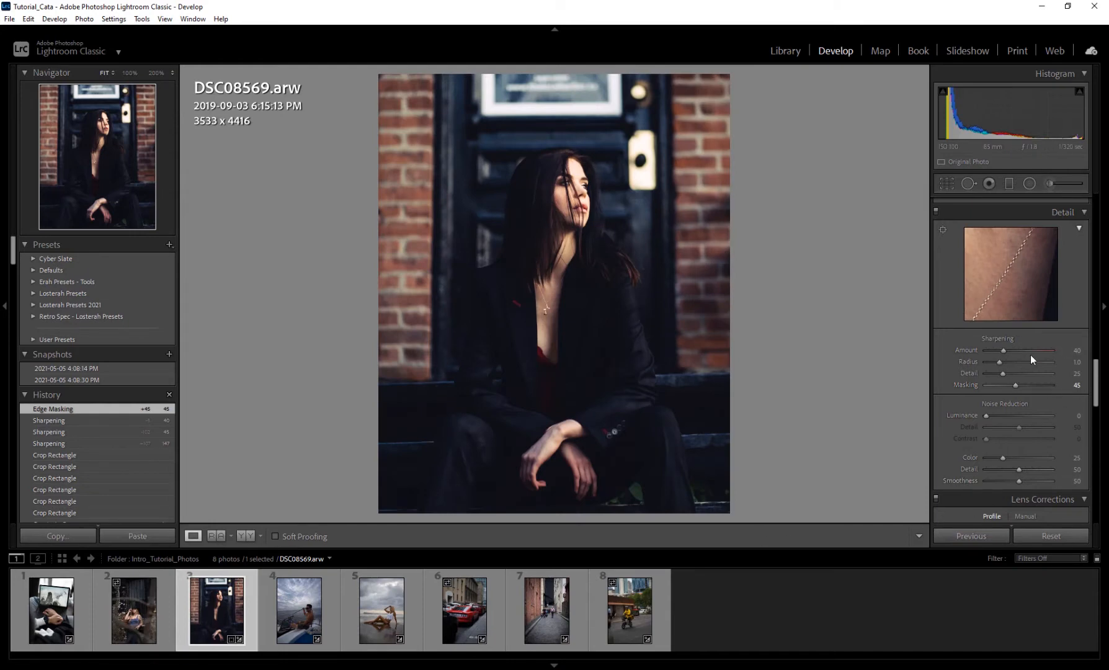
{"action": "left_click", "coordinate": [576, 190]}
{"action": "left_click_drag", "start_coordinate": [649, 211], "coordinate": [643, 247]}
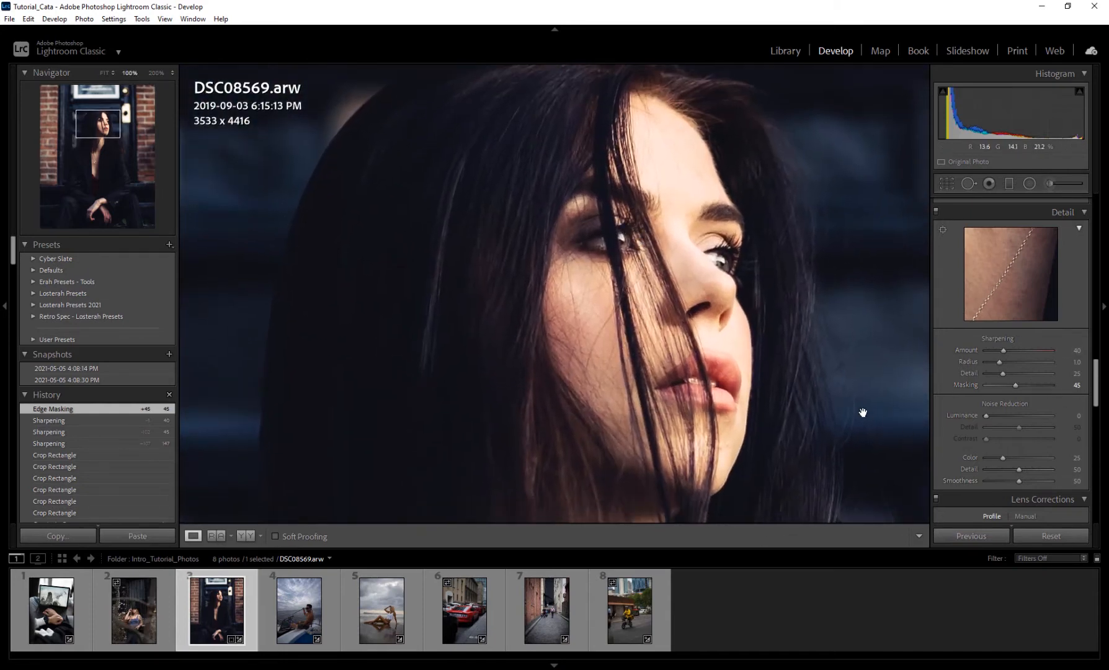
{"action": "left_click", "coordinate": [760, 339]}
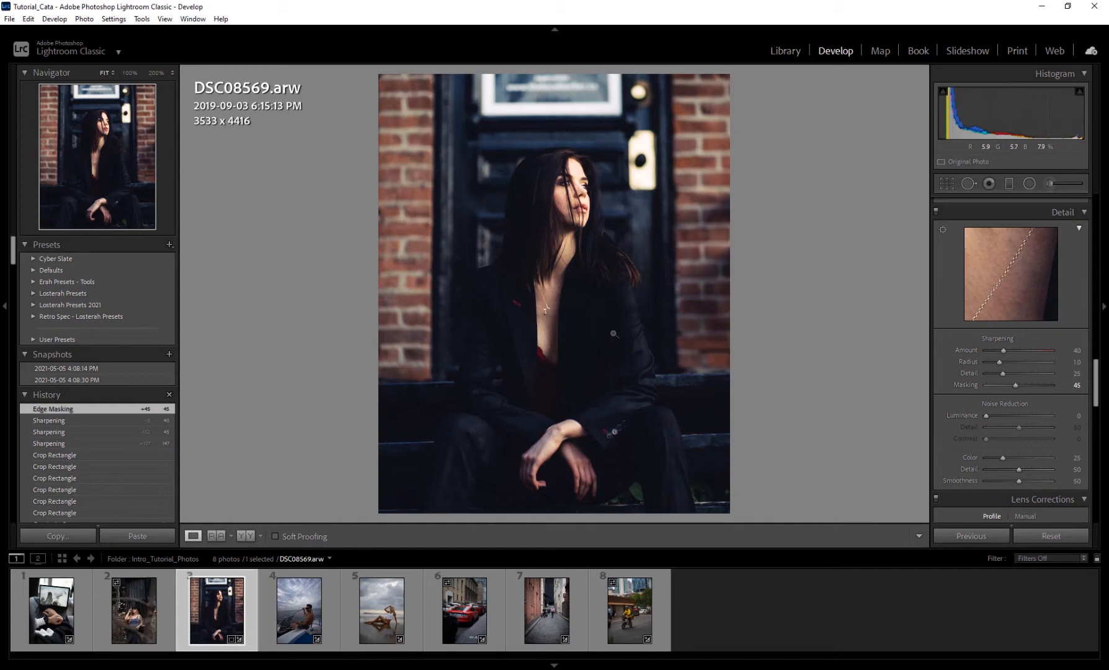
- Try a sharpening amount of 113 on the face, first with masking at 0 and then at 79
{"action": "left_click", "coordinate": [559, 142]}
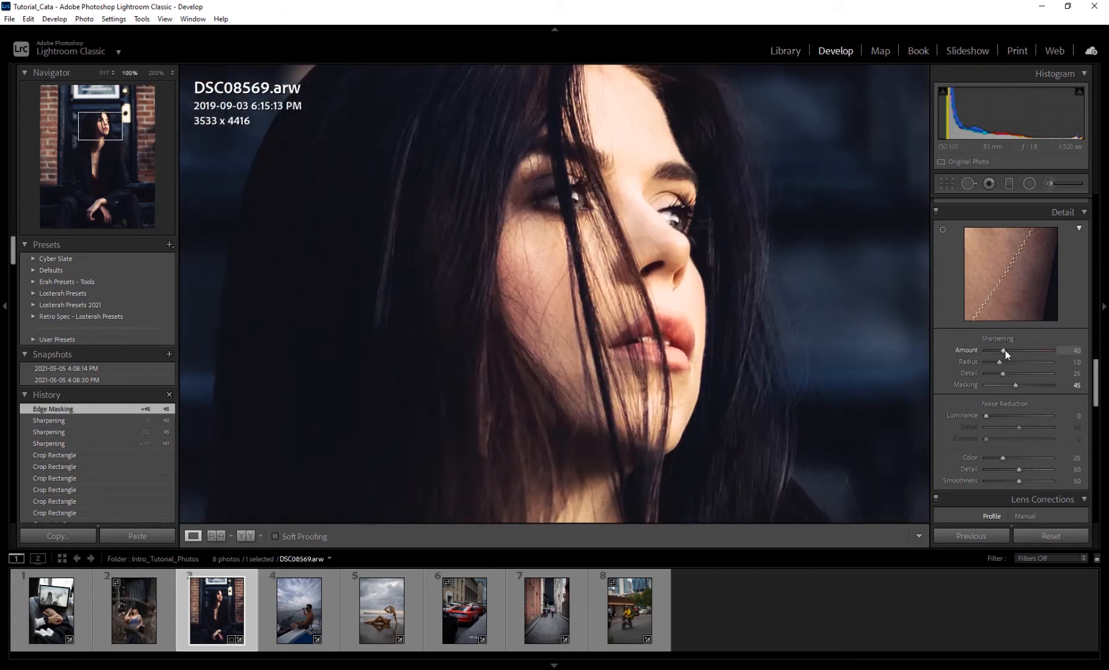
{"action": "left_click_drag", "start_coordinate": [1004, 349], "coordinate": [890, 386]}
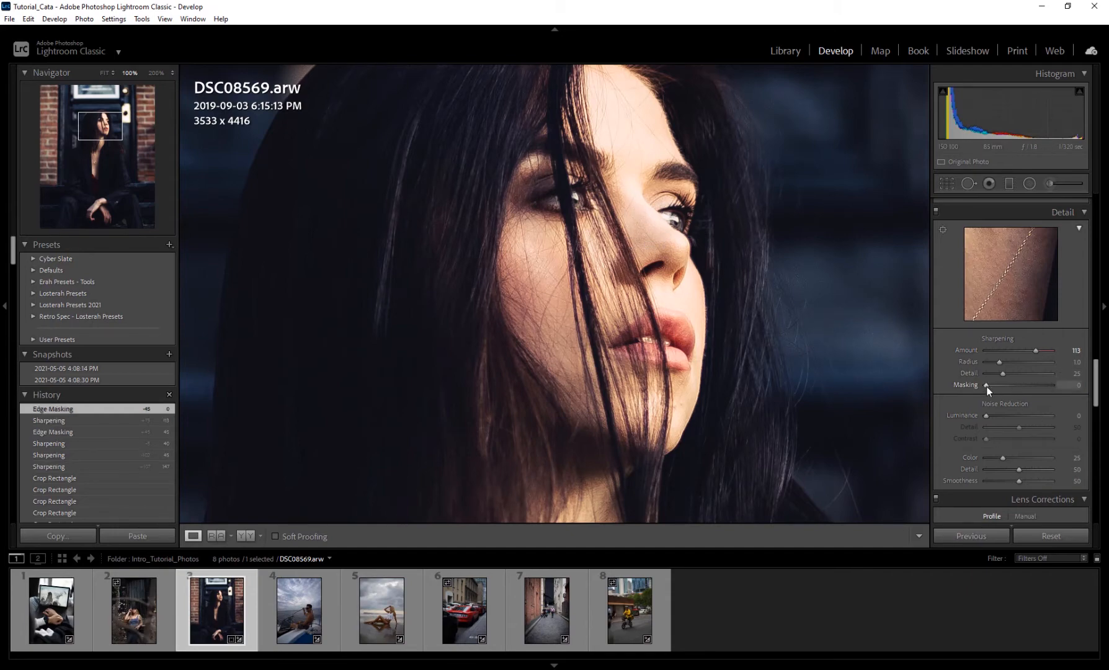
{"action": "left_click_drag", "start_coordinate": [986, 384], "coordinate": [1036, 387]}
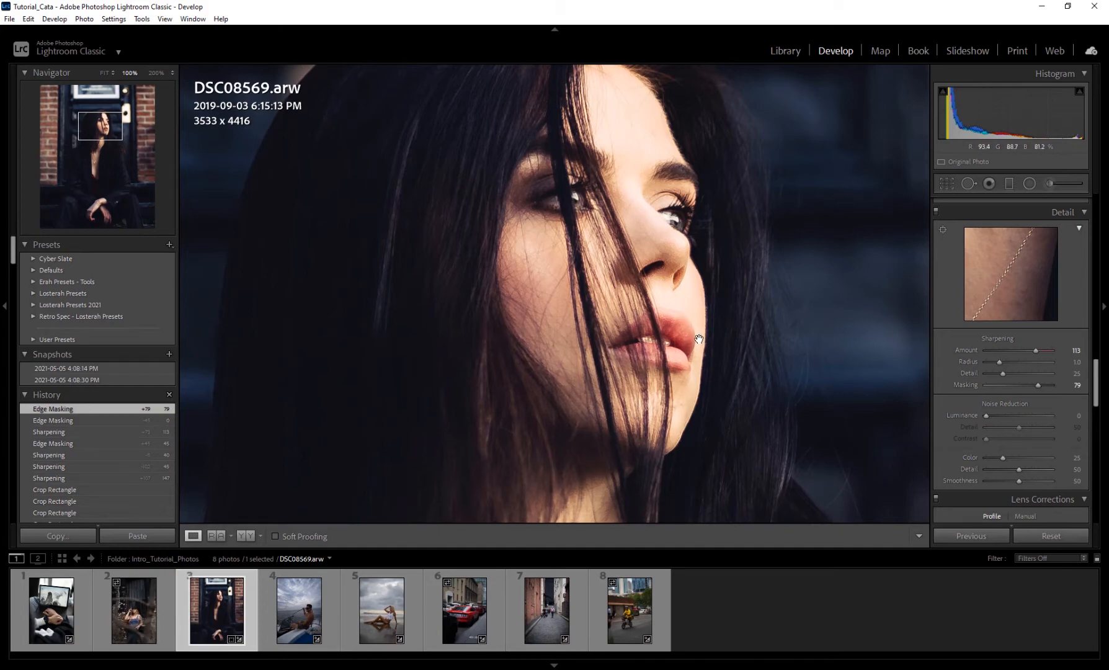
{"action": "left_click", "coordinate": [704, 312]}
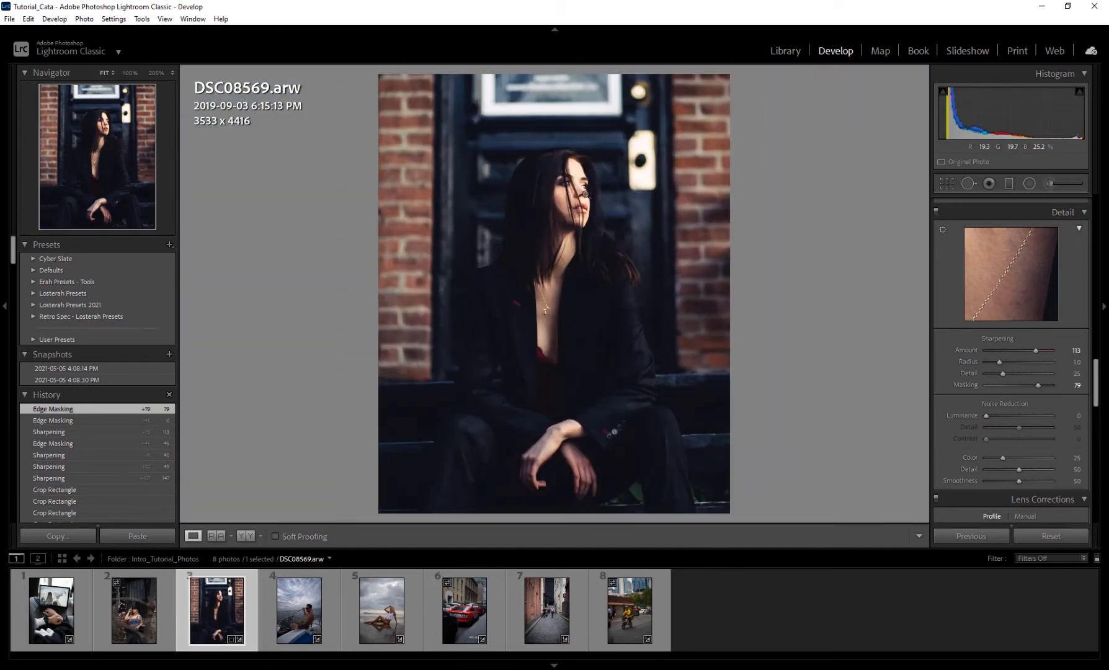
{"action": "left_click", "coordinate": [585, 194]}
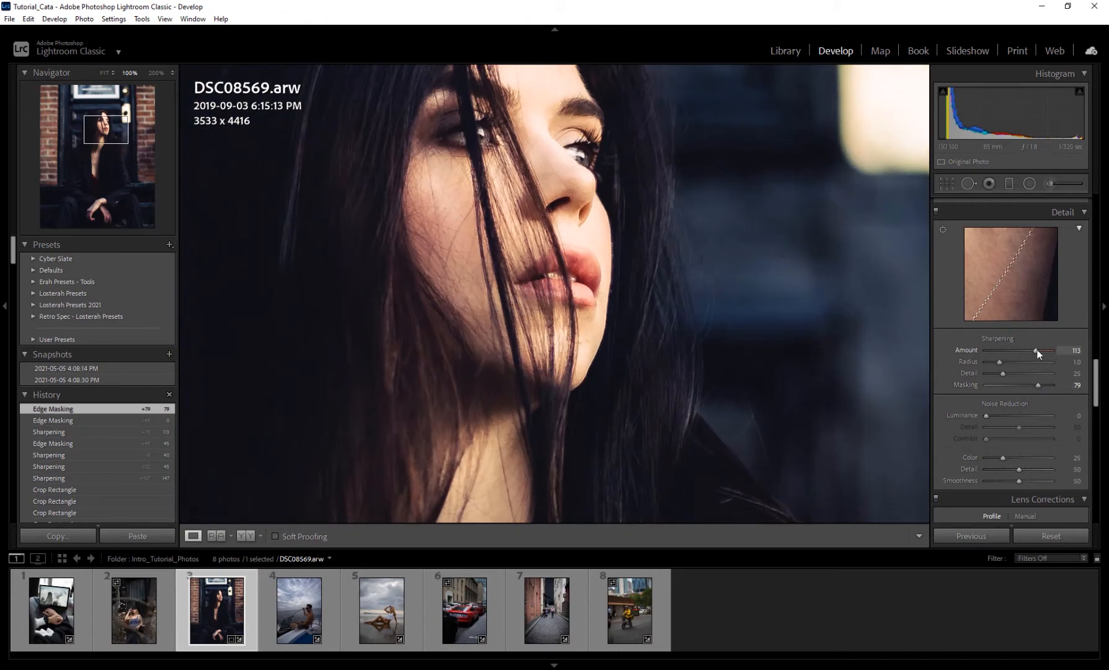
- Reset the sharpening amount to its default of 40 and set the masking to 46
{"action": "left_click_drag", "start_coordinate": [1037, 350], "coordinate": [1014, 349]}
{"action": "double_click", "coordinate": [1012, 349]}
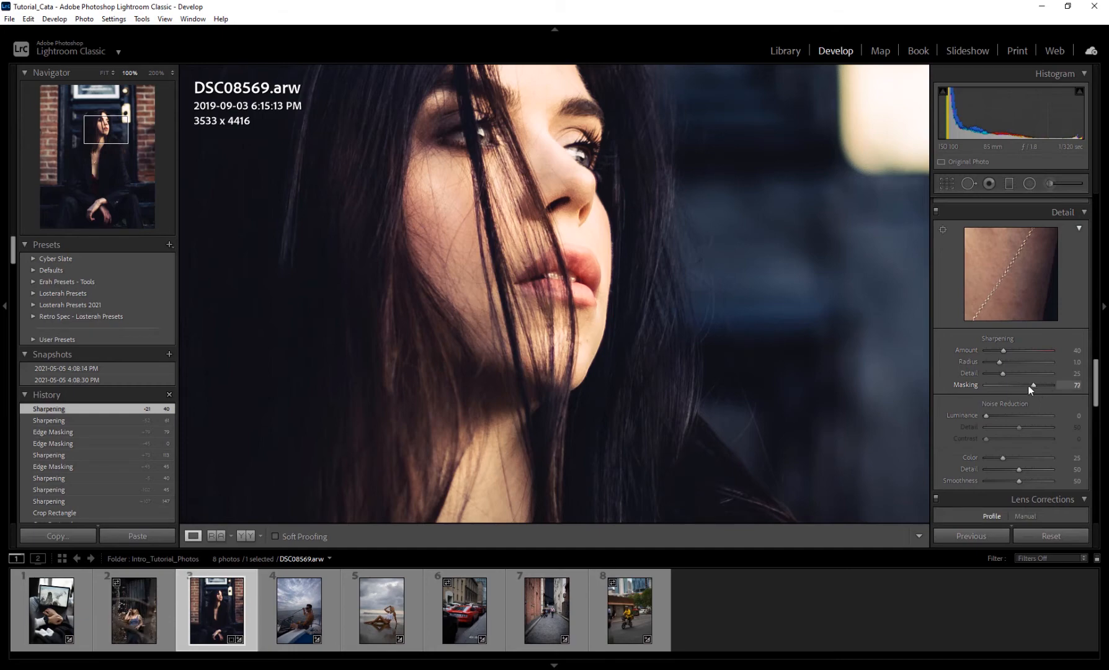
{"action": "left_click_drag", "start_coordinate": [1028, 386], "coordinate": [1017, 386]}
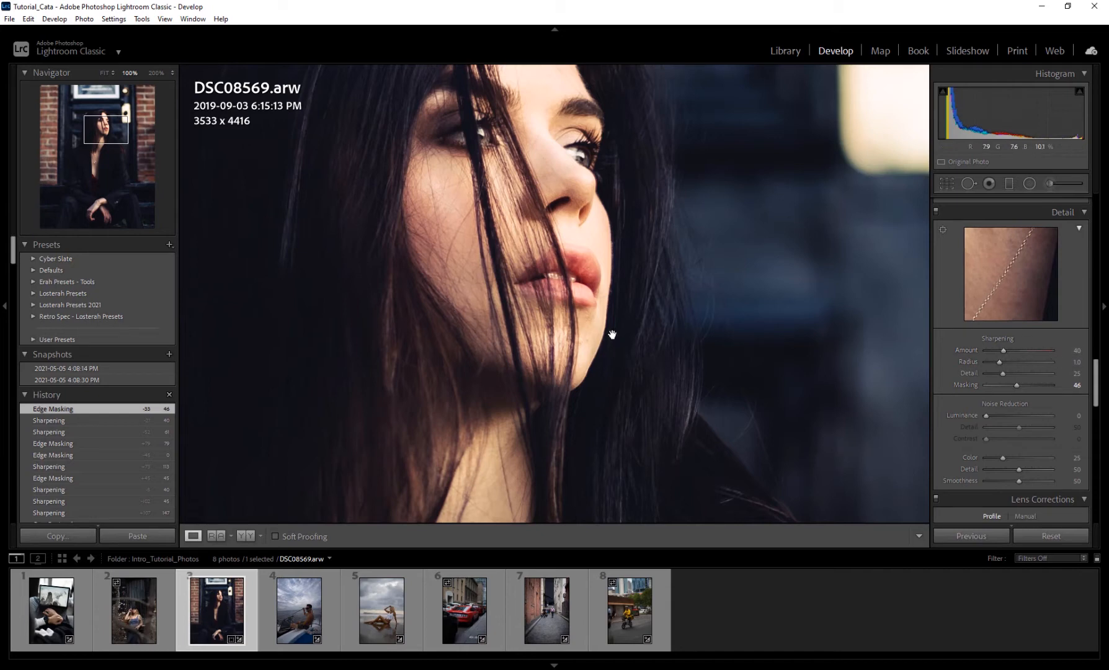
- Compare strong and weak luminance noise reduction on the face and settle on a value of 21
{"action": "left_click_drag", "start_coordinate": [620, 281], "coordinate": [659, 334]}
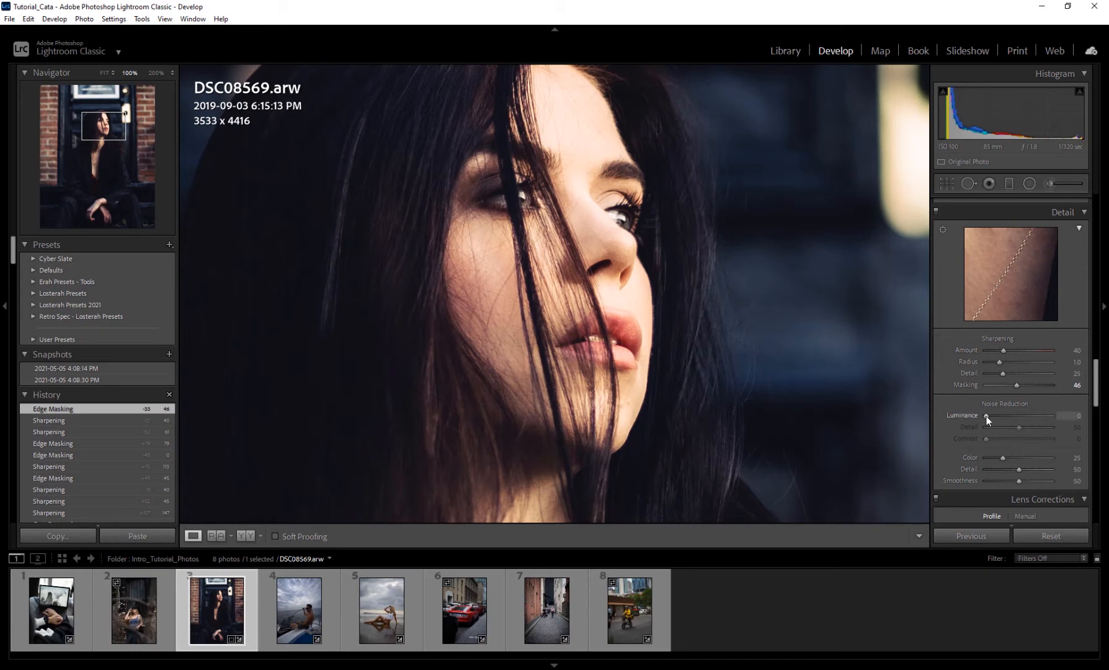
{"action": "left_click_drag", "start_coordinate": [998, 416], "coordinate": [1030, 417]}
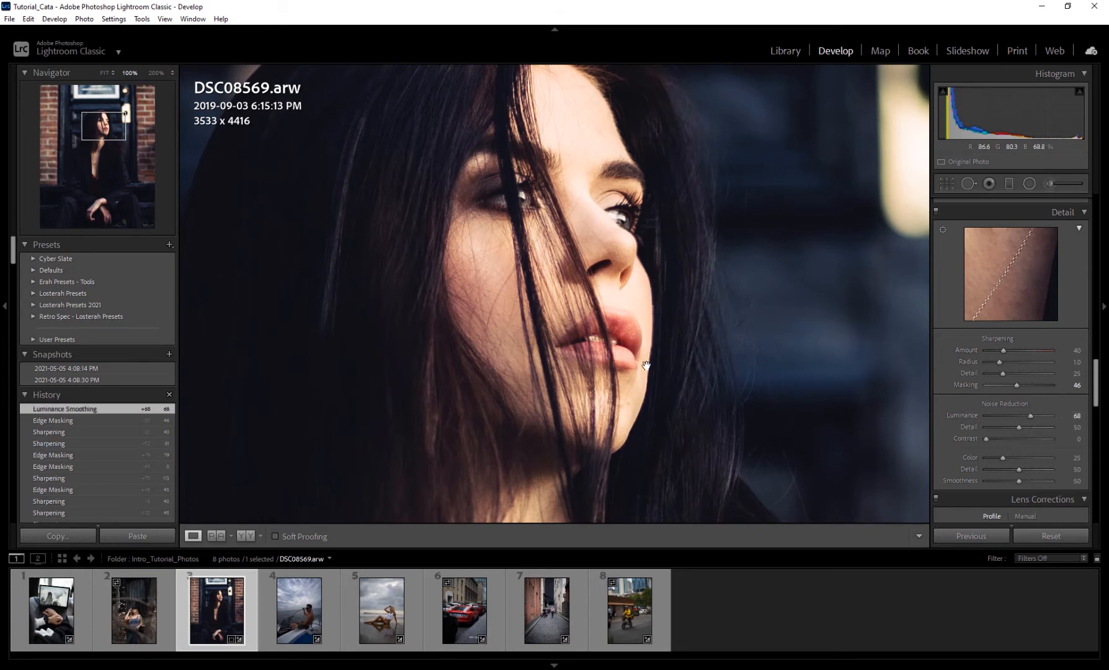
{"action": "left_click_drag", "start_coordinate": [1031, 415], "coordinate": [993, 416]}
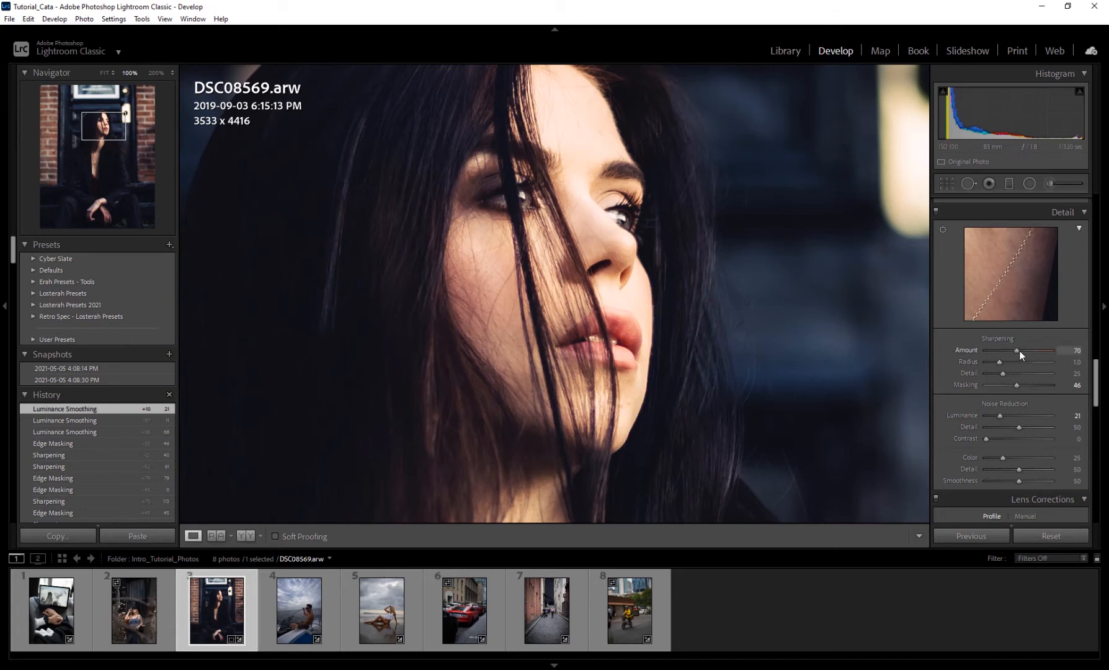
- Set the sharpening amount to 76 and check the sharpened face
{"action": "left_click_drag", "start_coordinate": [1018, 385], "coordinate": [1017, 381]}
{"action": "key", "text": "z"}
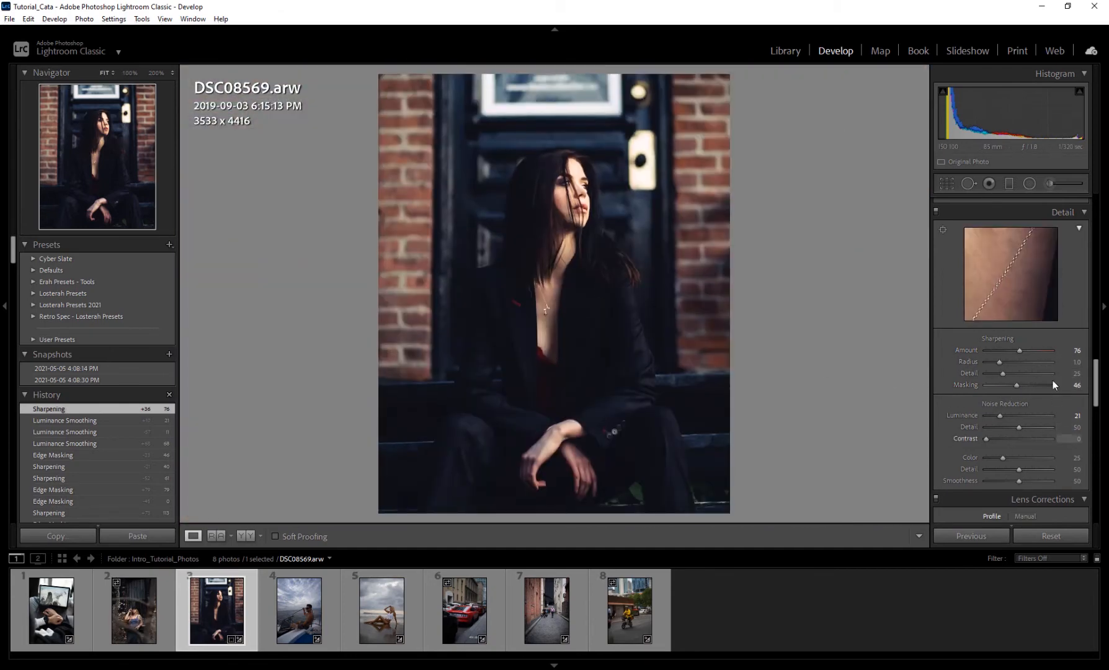
{"action": "key", "text": "z"}
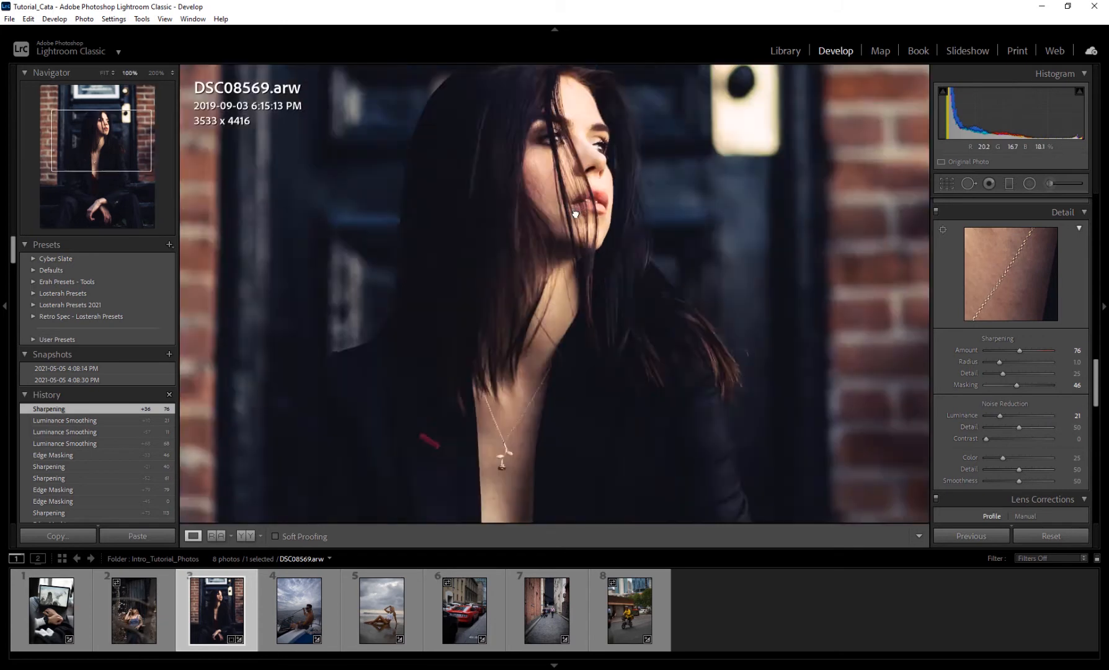
{"action": "left_click_drag", "start_coordinate": [700, 285], "coordinate": [700, 366]}
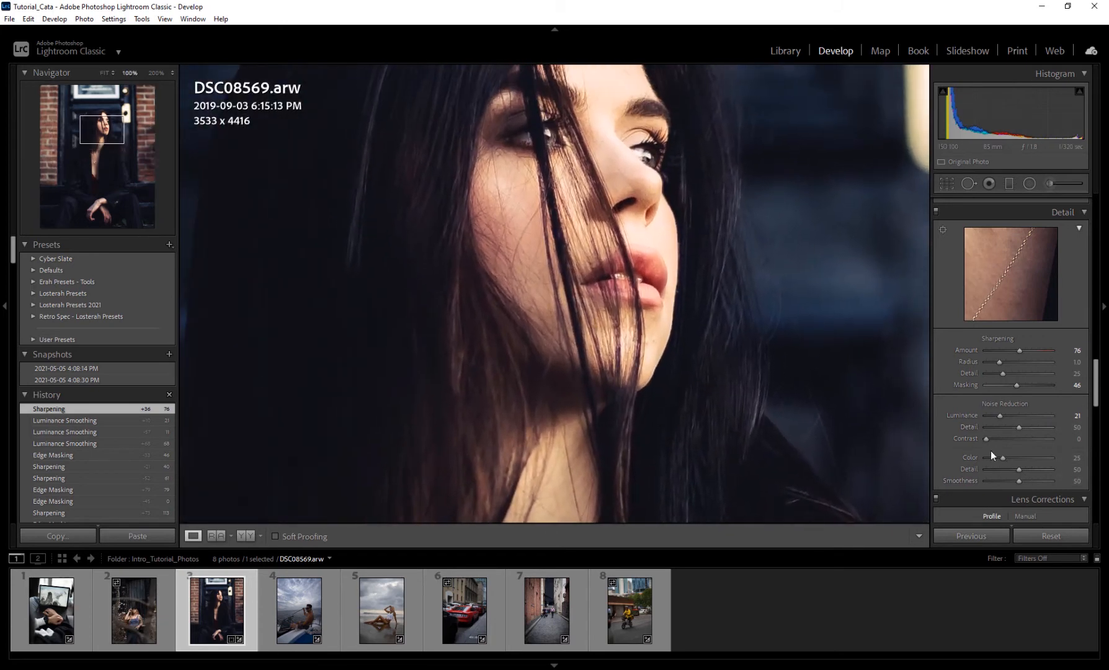
- Try a luminance noise reduction detail of 0 and a contrast of 88, undoing each change
{"action": "left_click_drag", "start_coordinate": [1018, 428], "coordinate": [964, 427]}
{"action": "key", "text": "ctrl+z"}
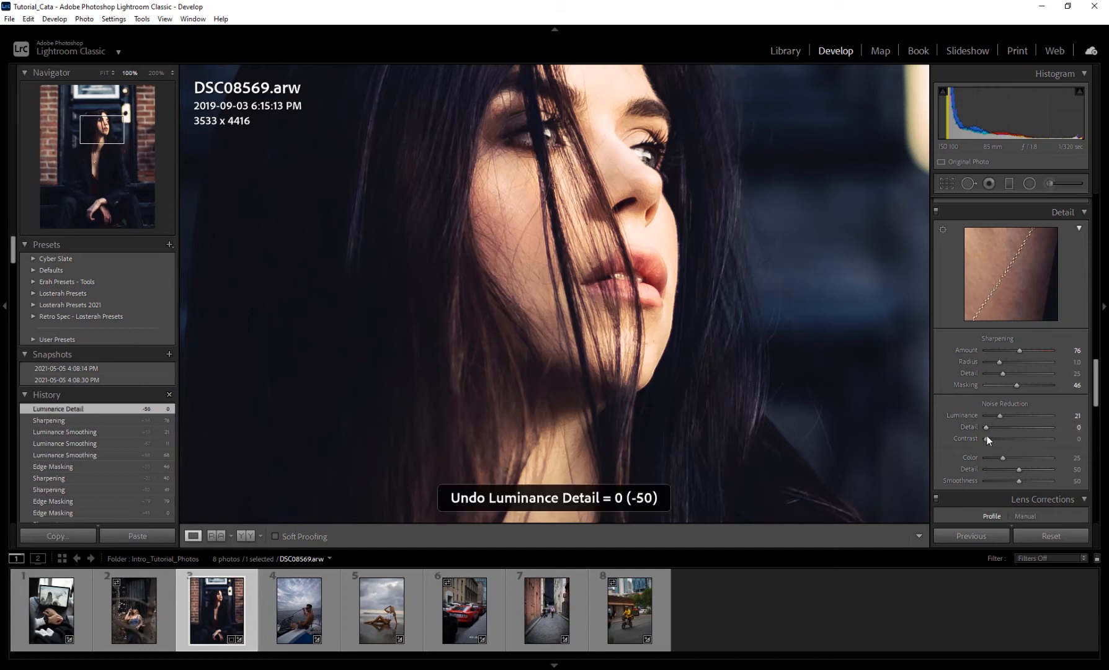
{"action": "left_click_drag", "start_coordinate": [987, 437], "coordinate": [965, 456]}
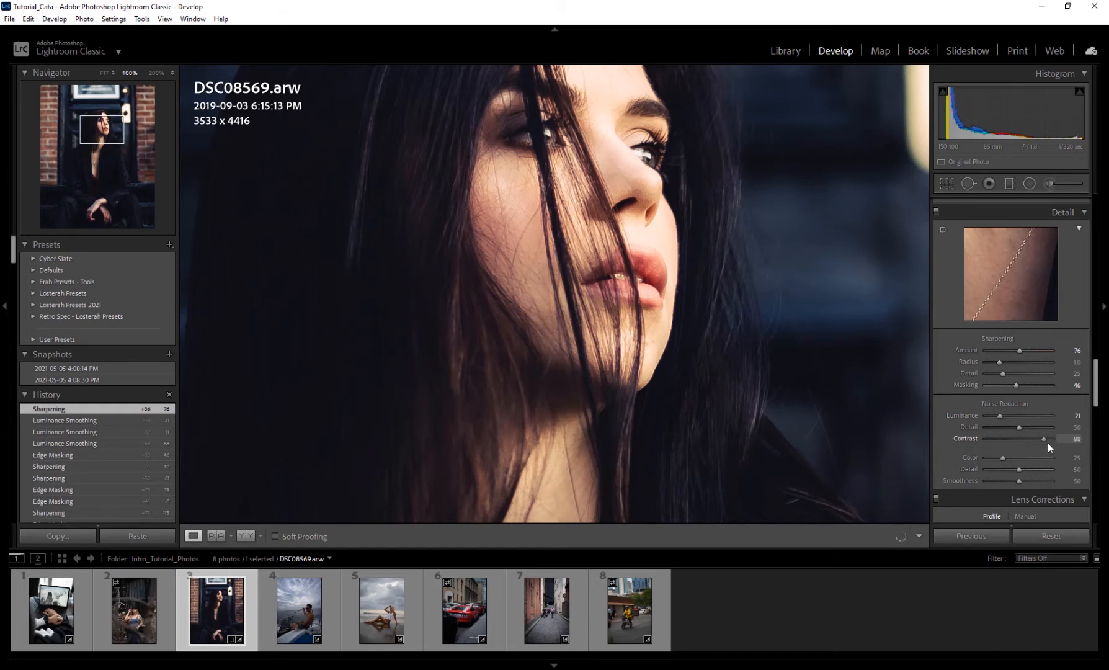
{"action": "key", "text": "ctrl+z"}
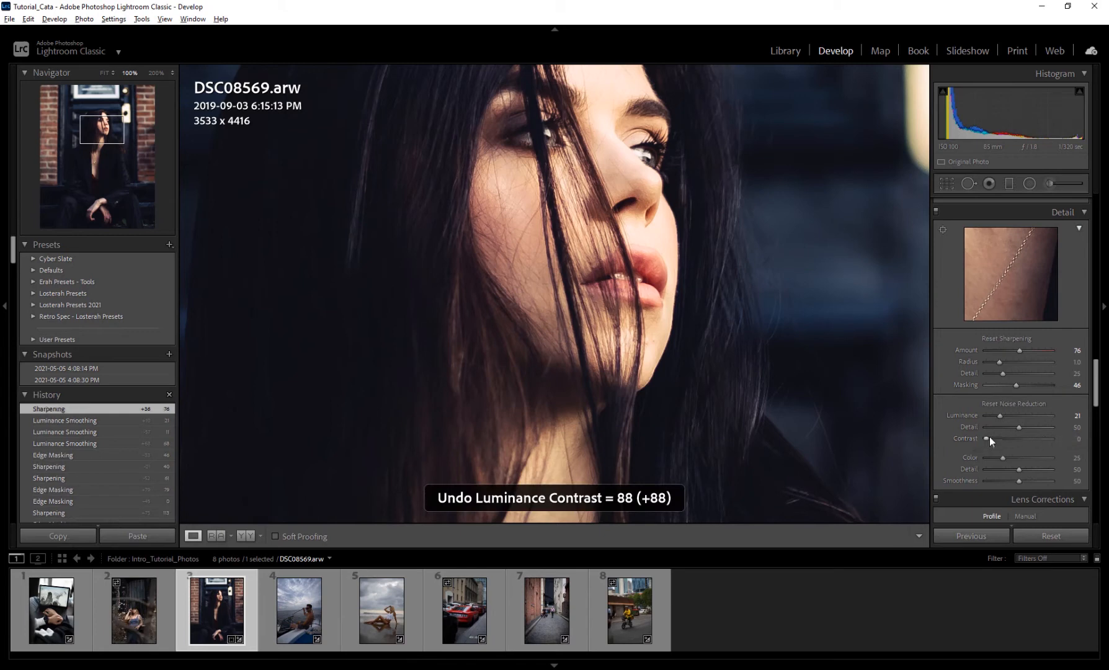
- Try a luminance noise reduction contrast of 98 with the grayscale preview and undo it
{"action": "left_click_drag", "start_coordinate": [986, 438], "coordinate": [1016, 444]}
{"action": "left_click_drag", "start_coordinate": [1025, 444], "coordinate": [964, 443]}
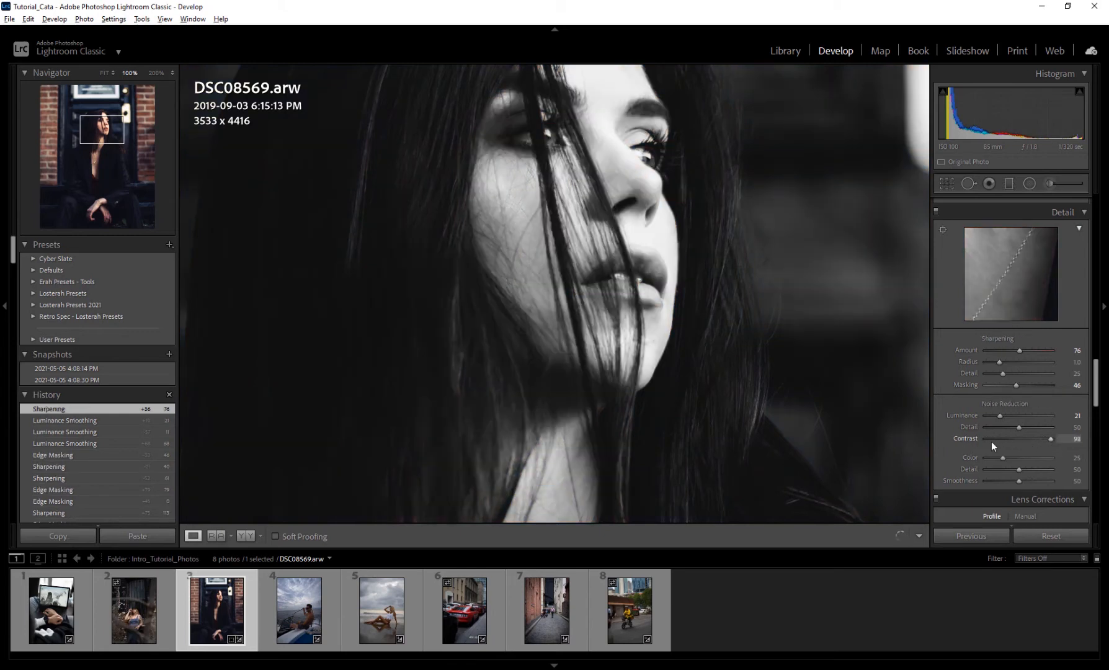
{"action": "left_click", "coordinate": [749, 464]}
{"action": "key", "text": "ctrl+z"}
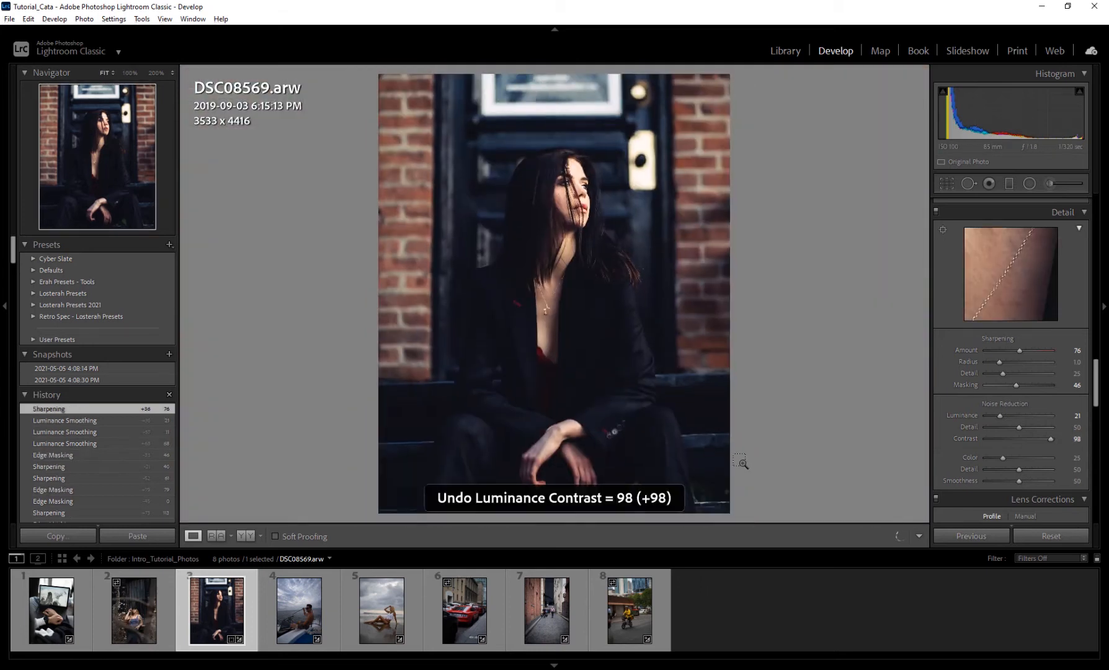
{"action": "key", "text": "ctrl+y"}
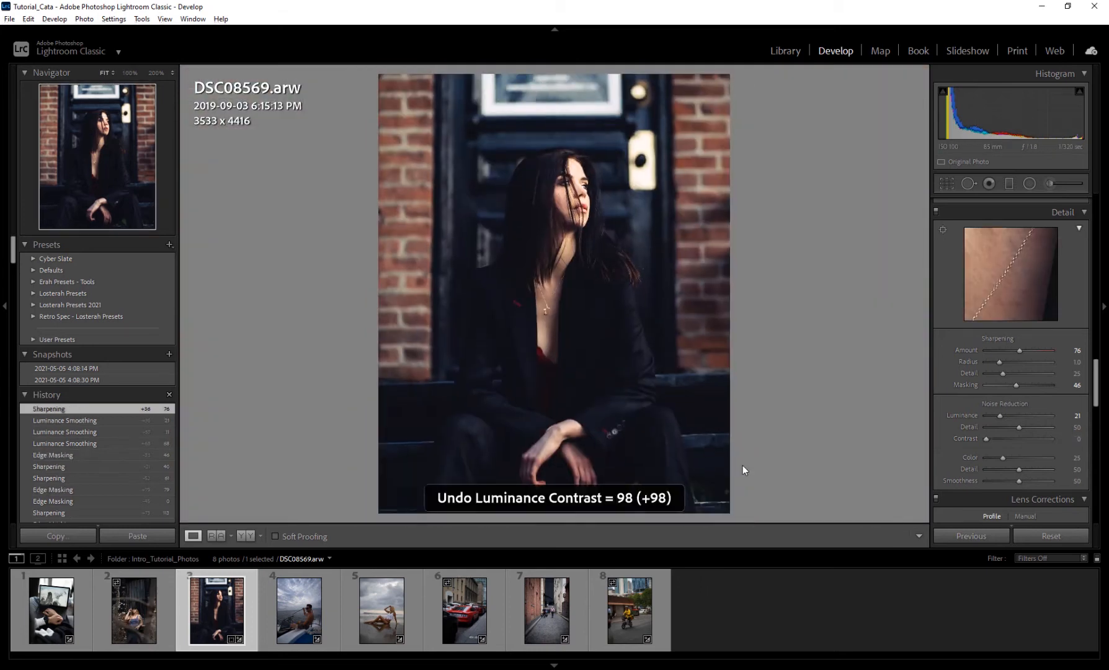
- Try different color noise reduction amounts on the woman's face and undo the change
{"action": "left_click", "coordinate": [596, 201]}
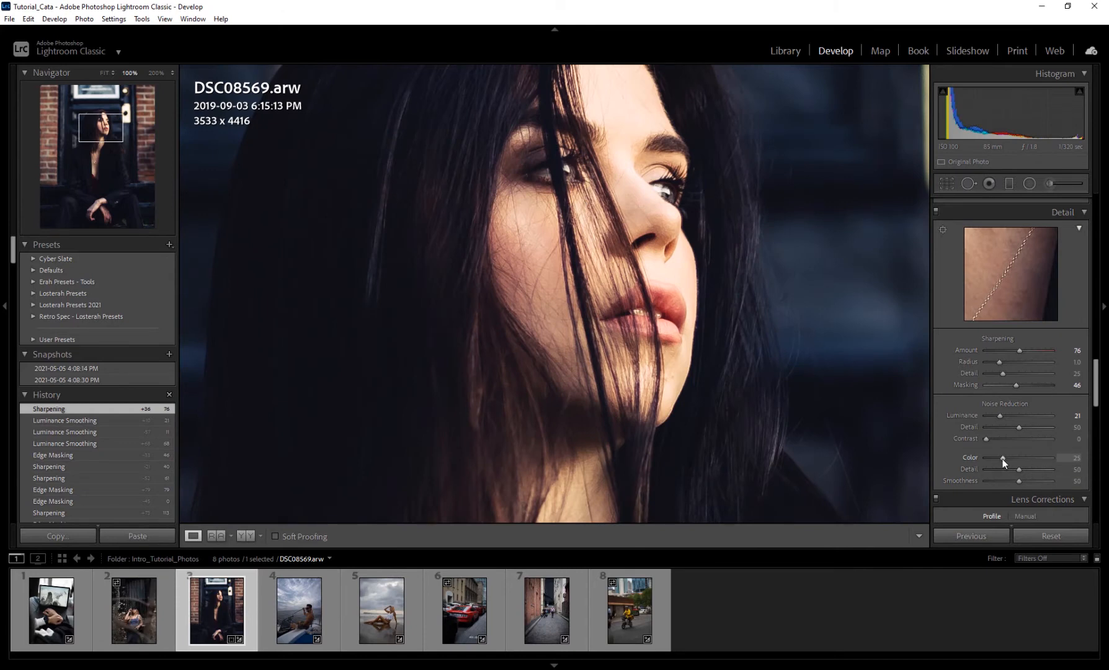
{"action": "left_click_drag", "start_coordinate": [1066, 457], "coordinate": [902, 461]}
{"action": "key", "text": "ctrl+z"}
- Bring the Lens Corrections settings into view and open the alley street photo DSC06686.arw
{"action": "scroll", "coordinate": [942, 404], "scroll_direction": "down", "scroll_amount": 3}
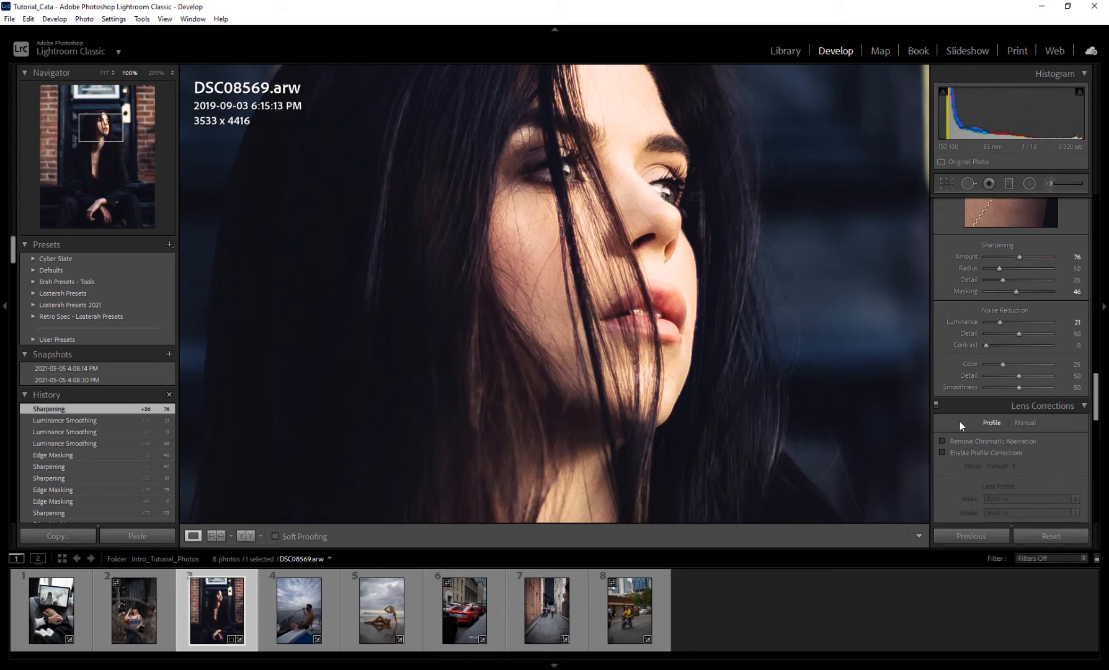
{"action": "scroll", "coordinate": [959, 421], "scroll_direction": "down", "scroll_amount": 3}
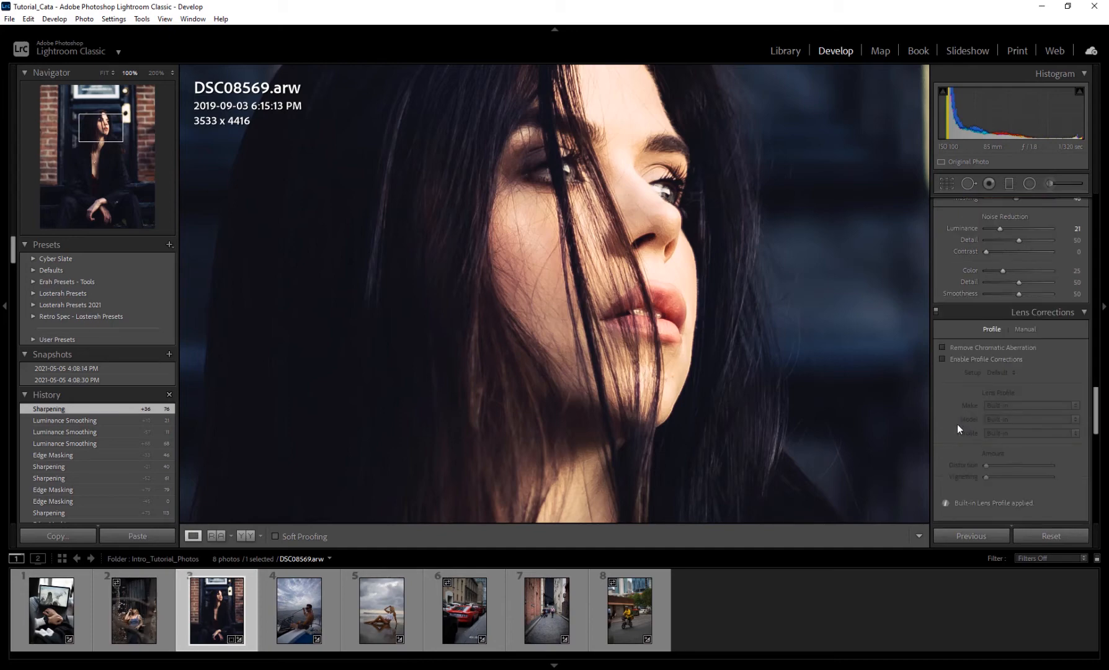
{"action": "left_click_drag", "start_coordinate": [706, 403], "coordinate": [725, 347]}
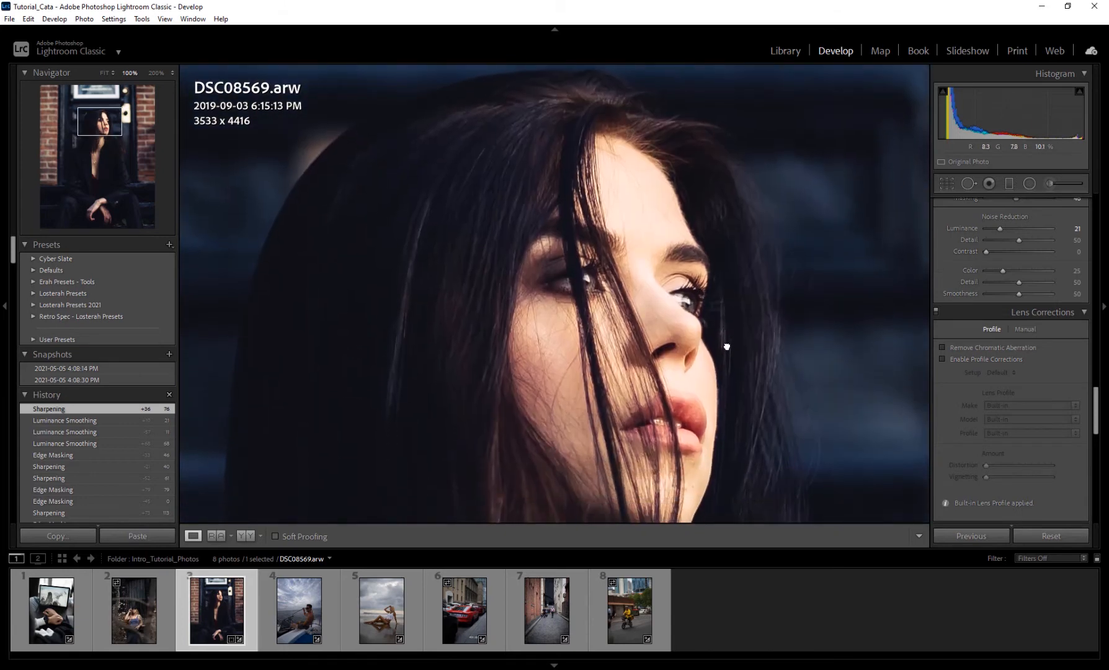
{"action": "left_click", "coordinate": [558, 605]}
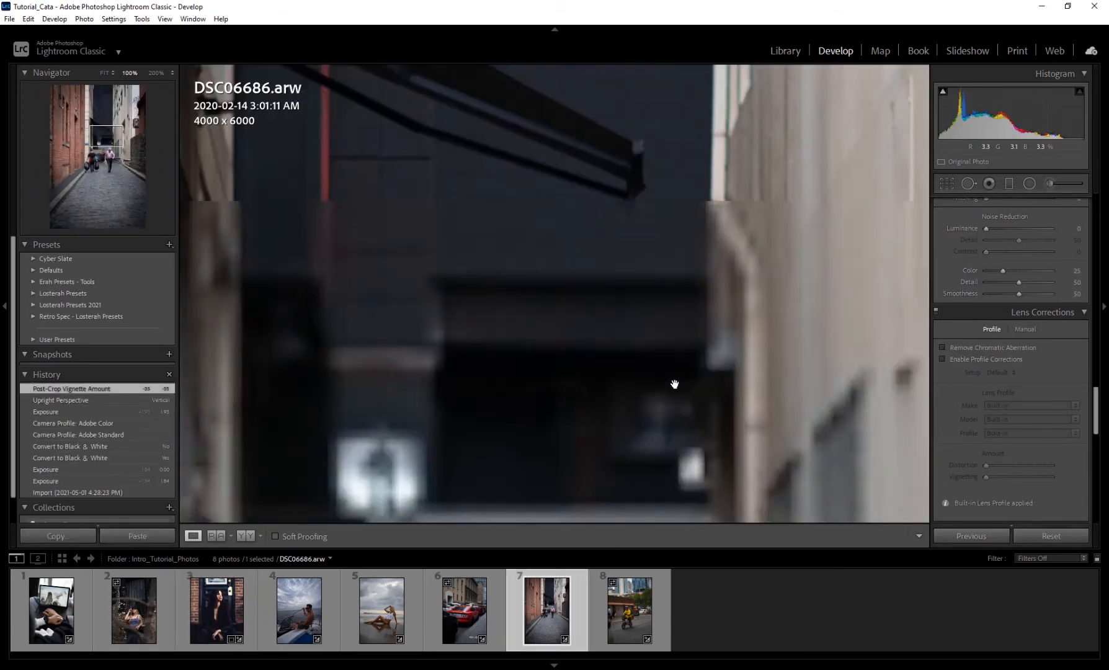
- Inspect the man in the checked shirt at 100% and enable chromatic aberration removal for the photo
{"action": "left_click_drag", "start_coordinate": [681, 403], "coordinate": [660, 129]}
{"action": "left_click_drag", "start_coordinate": [665, 362], "coordinate": [617, 271]}
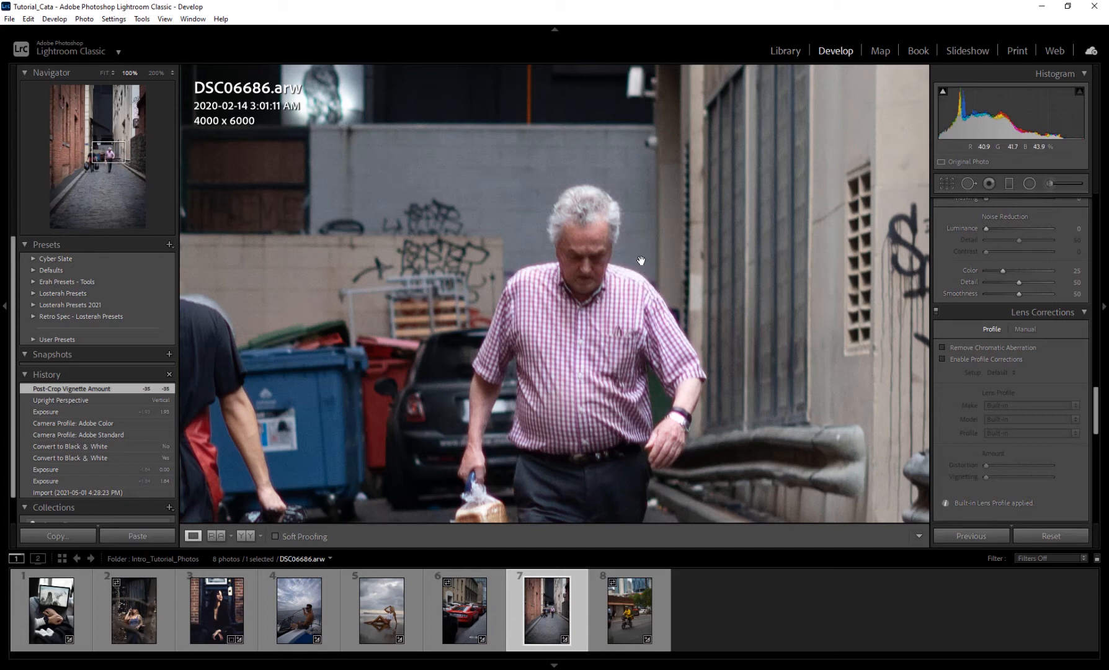
{"action": "left_click", "coordinate": [644, 253]}
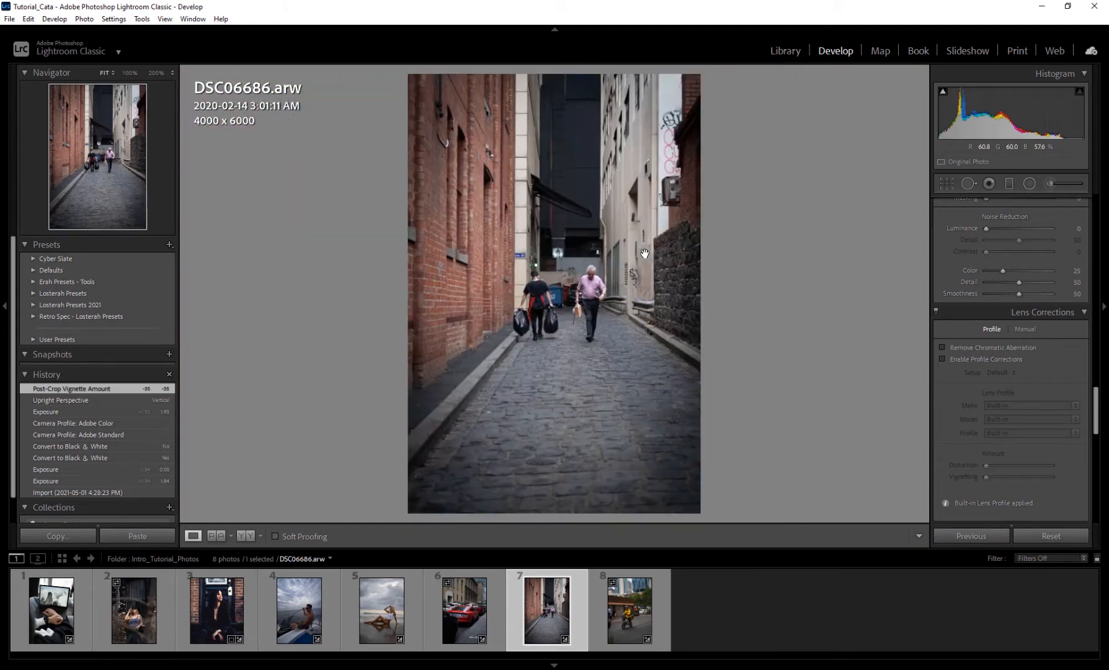
{"action": "left_click", "coordinate": [588, 274]}
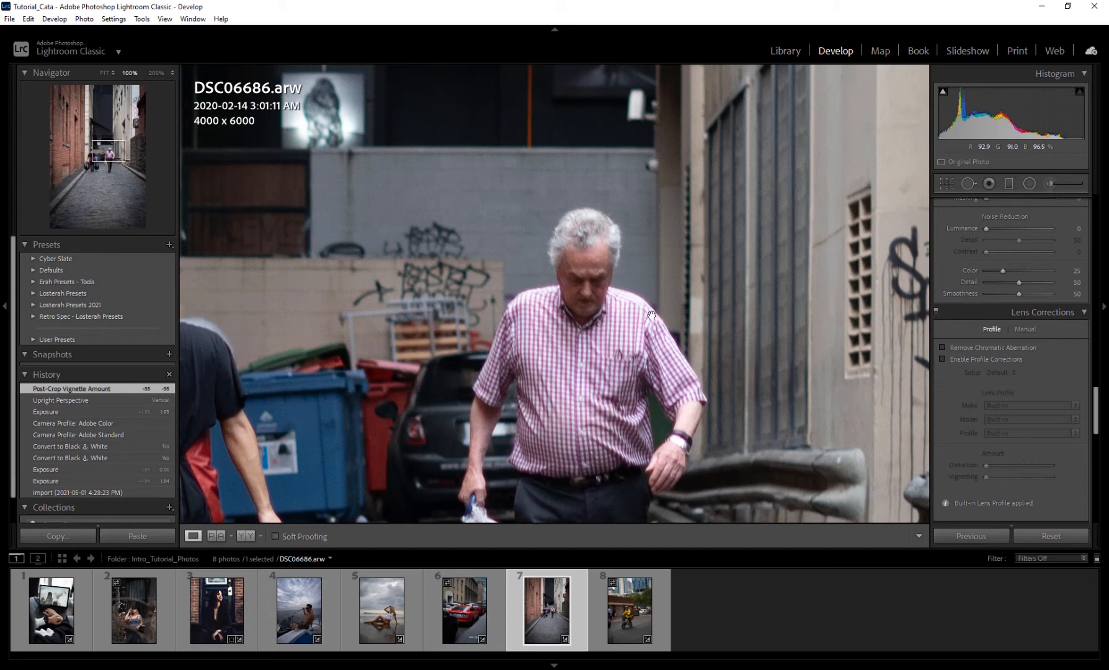
{"action": "left_click", "coordinate": [956, 352]}
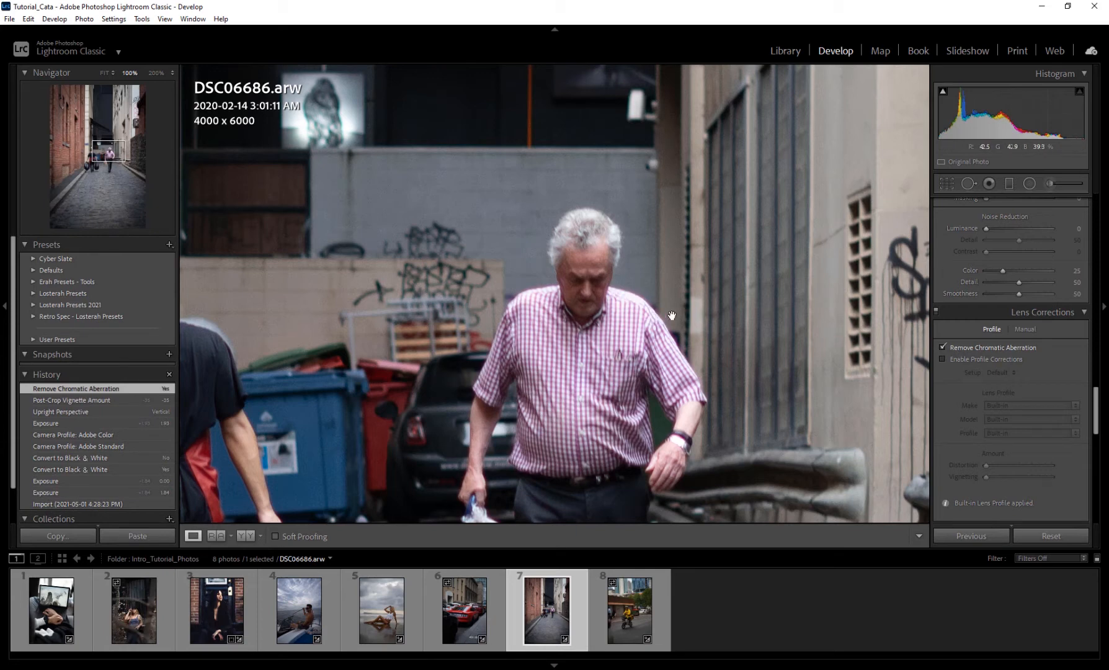
- Sample the purple fringe on the man's shirt shoulder at 200% for manual defringing and set the purple amount to 19
{"action": "left_click", "coordinate": [1025, 330]}
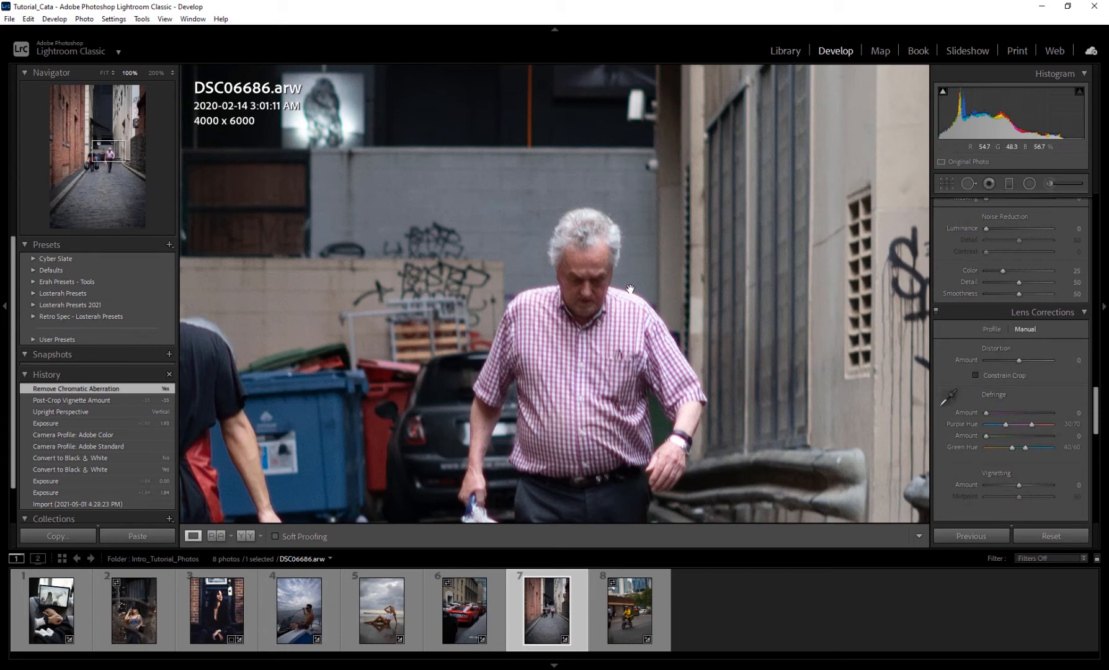
{"action": "left_click", "coordinate": [157, 73]}
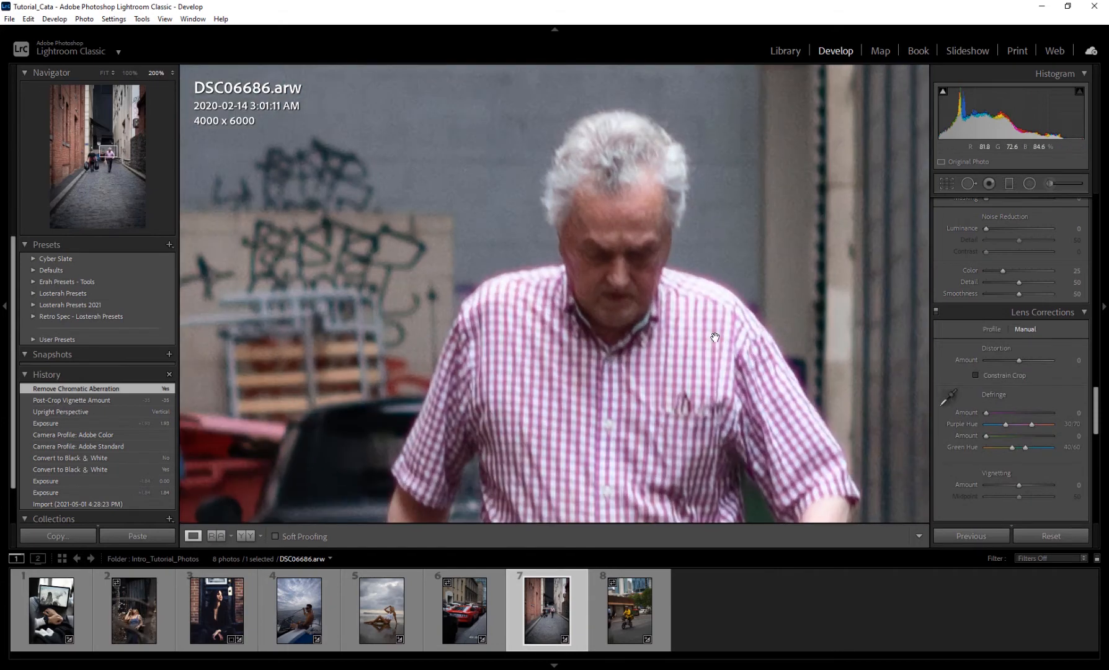
{"action": "left_click_drag", "start_coordinate": [715, 337], "coordinate": [670, 335]}
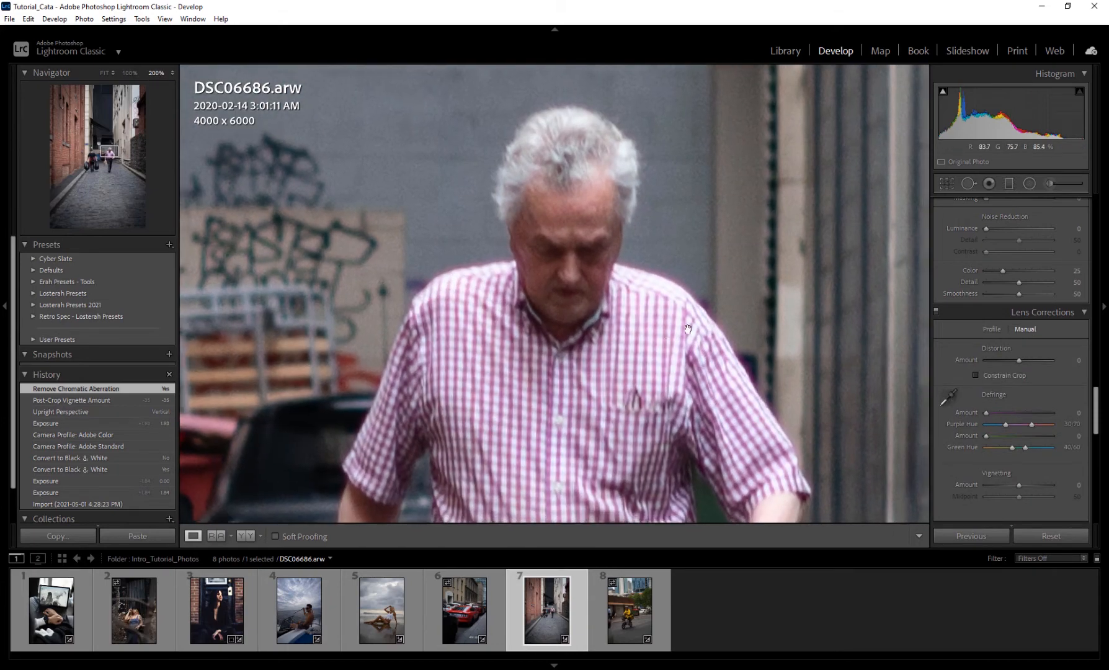
{"action": "left_click", "coordinate": [949, 399]}
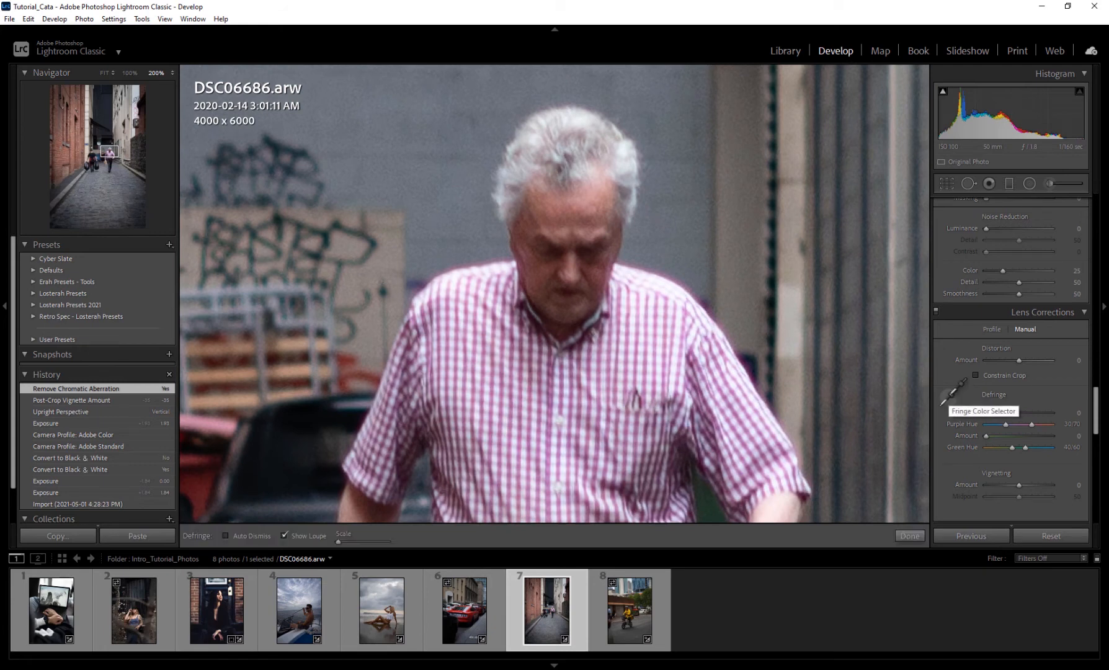
{"action": "left_click", "coordinate": [666, 274]}
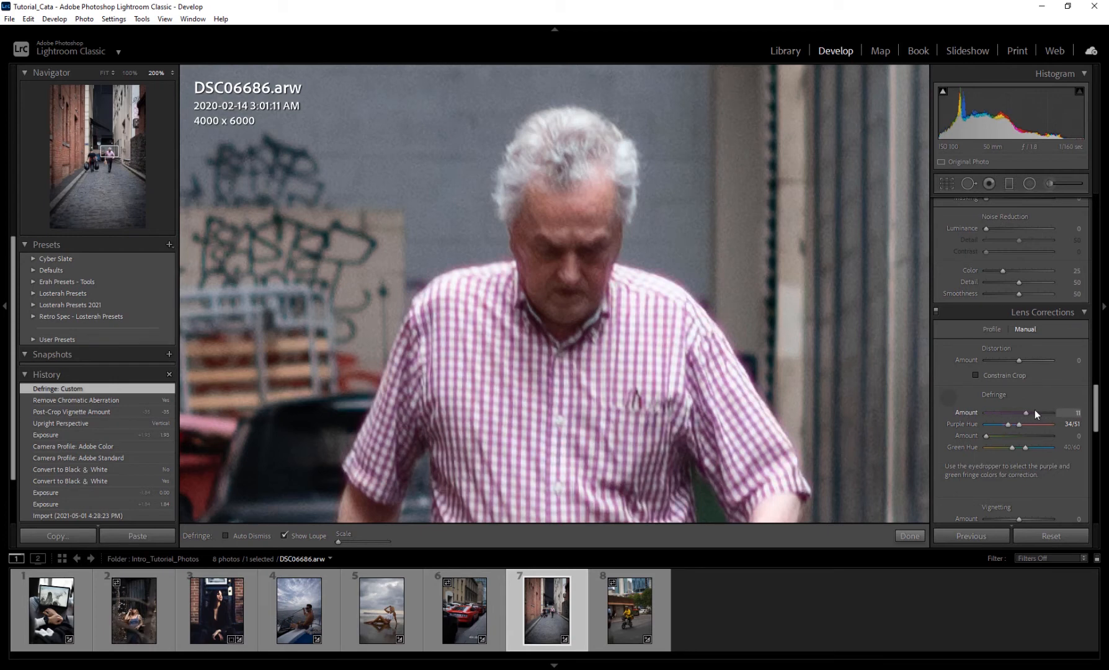
{"action": "left_click_drag", "start_coordinate": [1035, 411], "coordinate": [982, 411]}
{"action": "left_click_drag", "start_coordinate": [1050, 412], "coordinate": [1051, 412]}
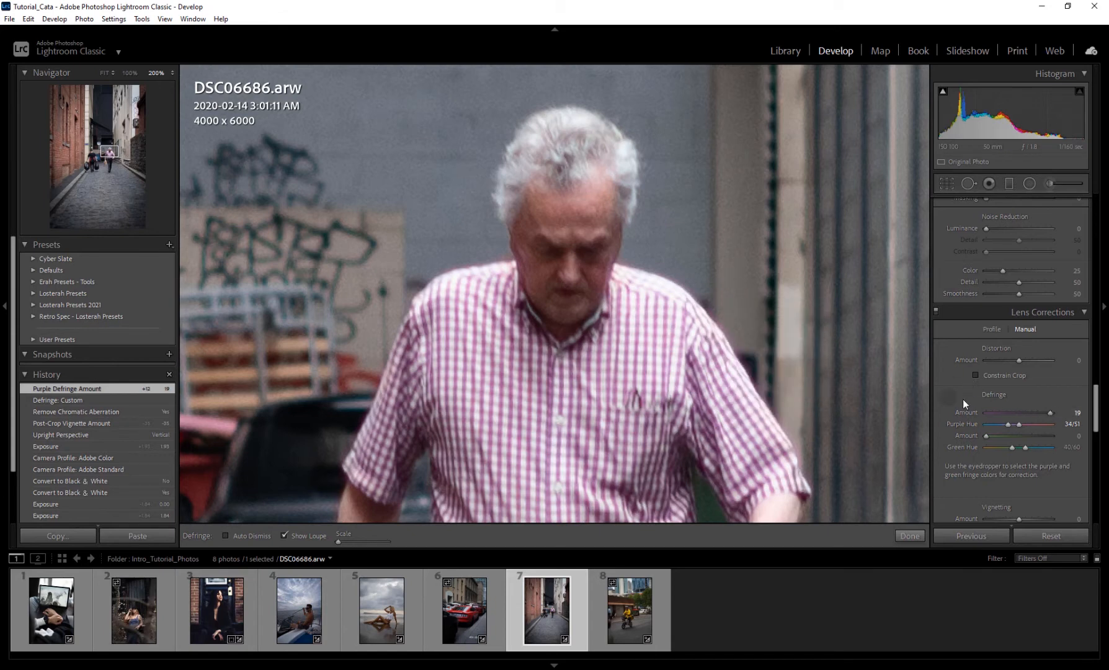
- Try a magenta saturation of -100 on the checked shirt and bring it back close to zero
{"action": "scroll", "coordinate": [967, 410], "scroll_direction": "up", "scroll_amount": 15}
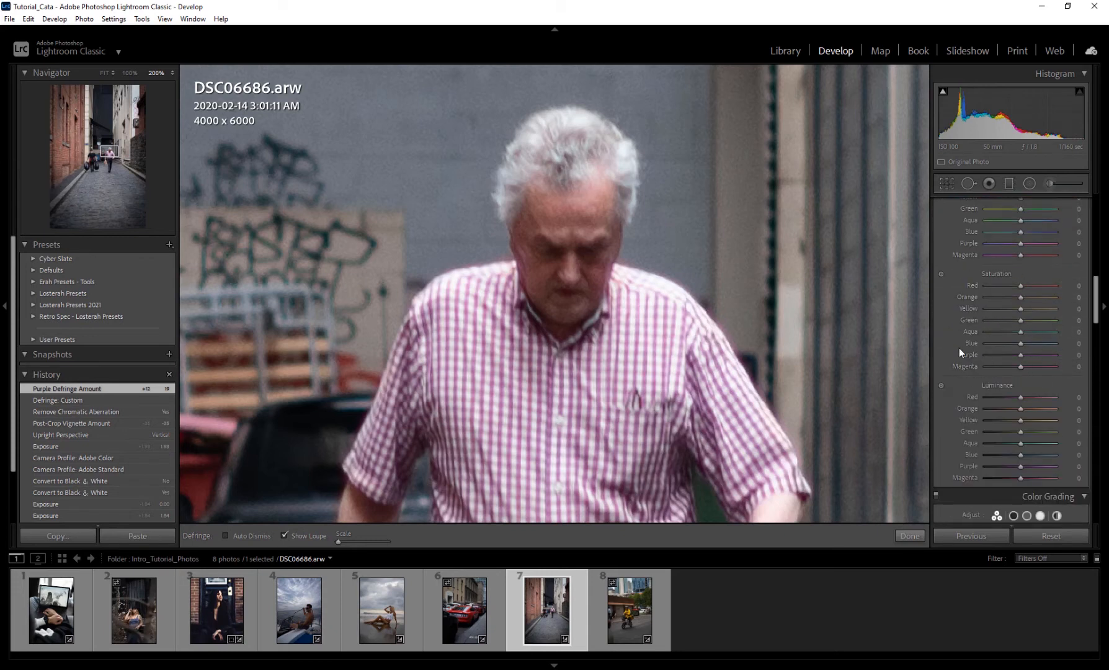
{"action": "left_click_drag", "start_coordinate": [1020, 365], "coordinate": [969, 365]}
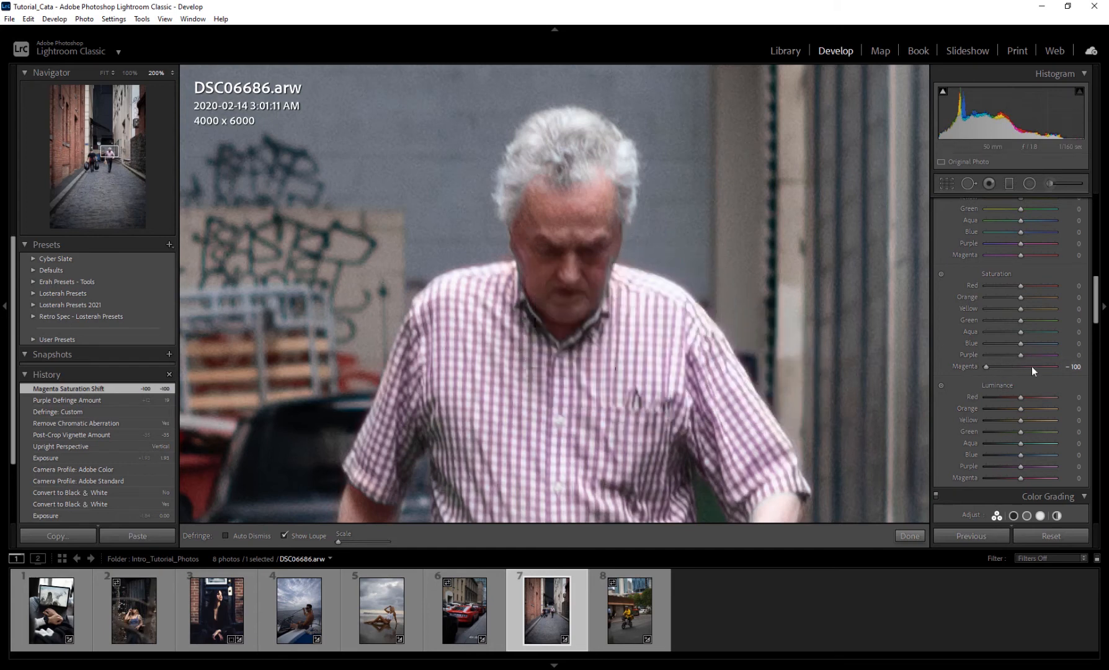
{"action": "left_click_drag", "start_coordinate": [1028, 367], "coordinate": [1021, 369]}
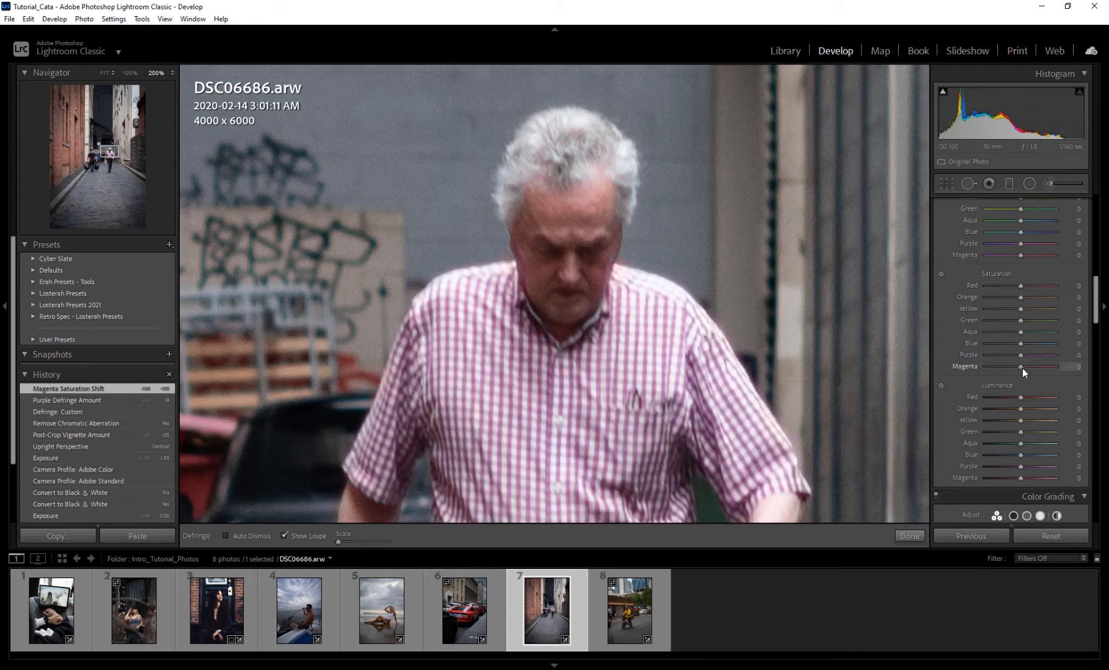
{"action": "scroll", "coordinate": [963, 369], "scroll_direction": "down", "scroll_amount": 10}
{"action": "scroll", "coordinate": [955, 373], "scroll_direction": "down", "scroll_amount": 2}
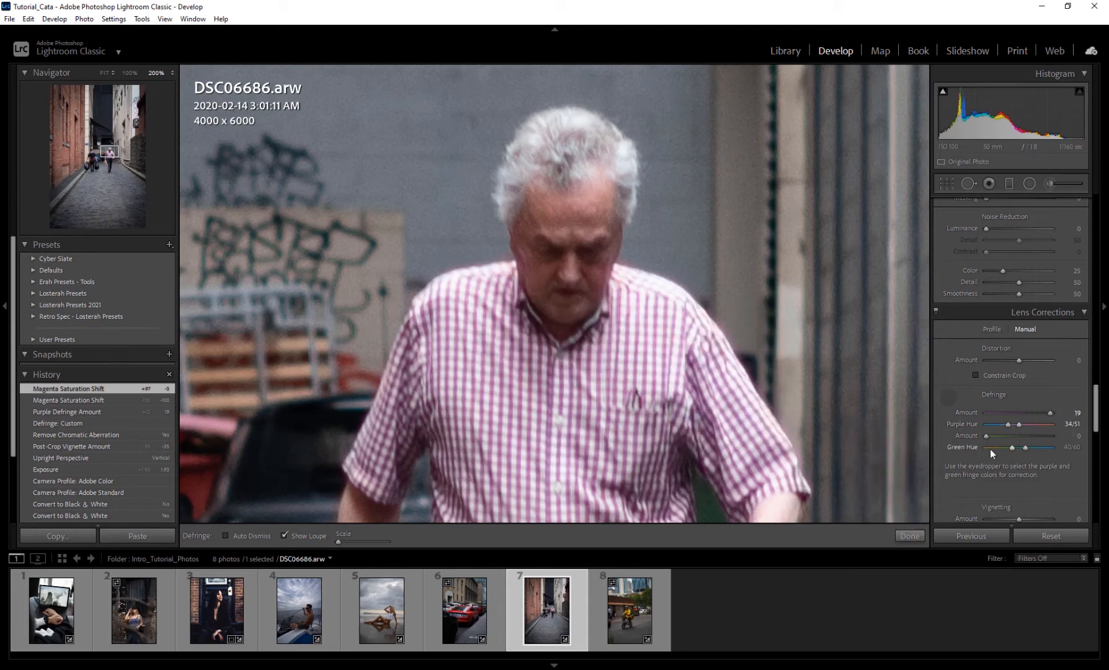
- Try a purple defringe hue range of 34/88, and undo it together with both magenta saturation changes
{"action": "scroll", "coordinate": [1096, 409], "scroll_direction": "down", "scroll_amount": 1}
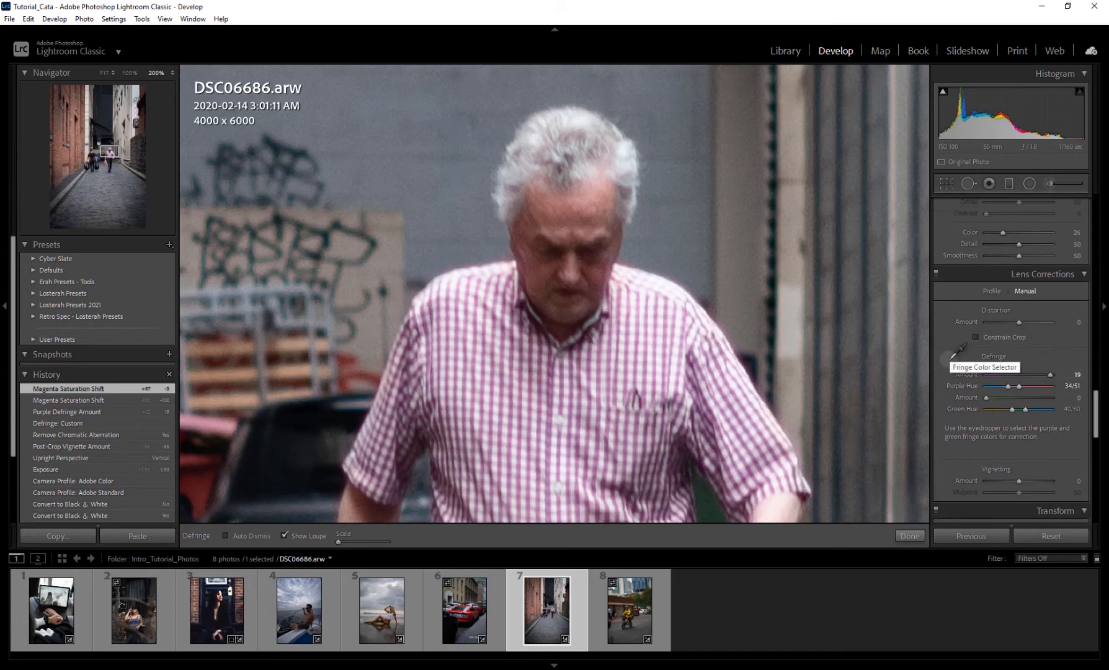
{"action": "left_click", "coordinate": [961, 351]}
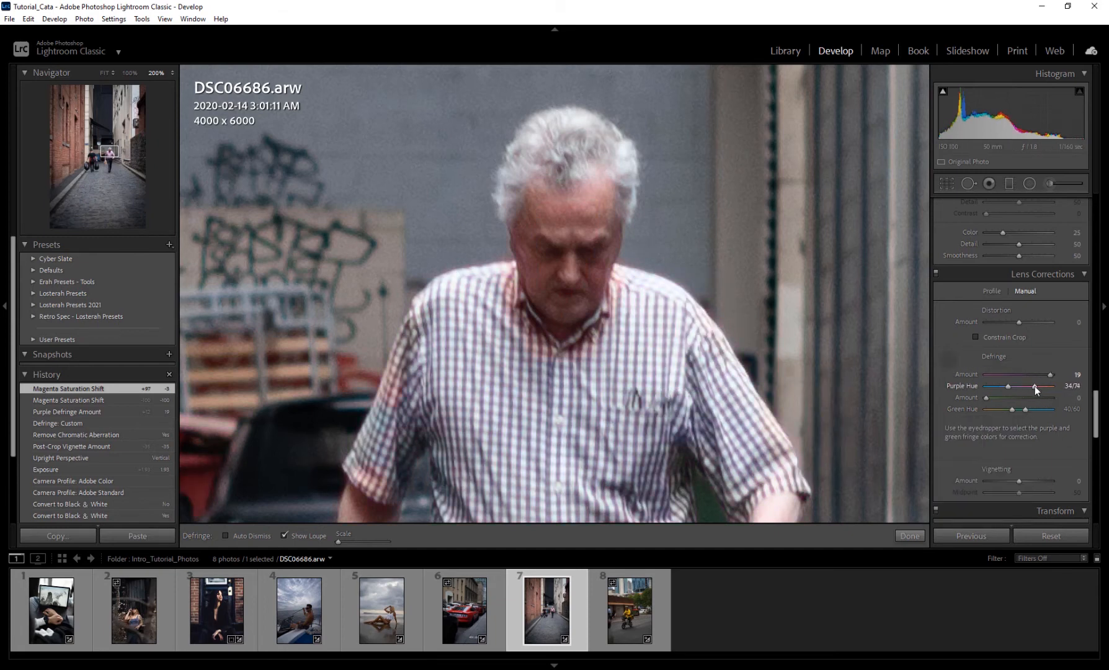
{"action": "left_click", "coordinate": [1043, 386]}
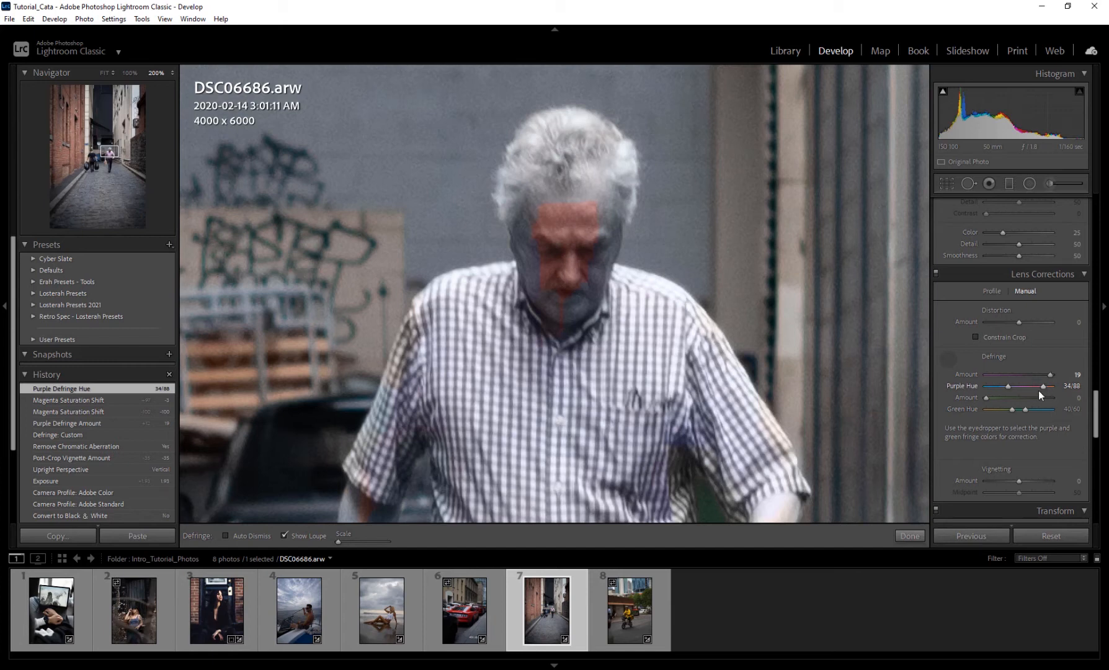
{"action": "key", "text": "ctrl+z"}
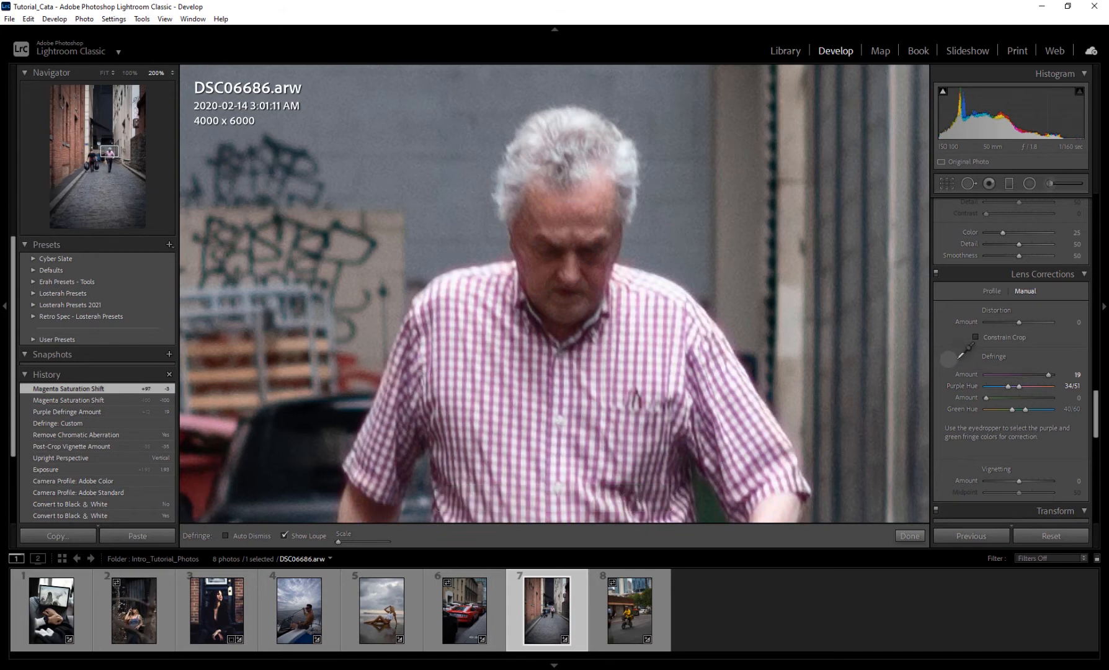
{"action": "key", "text": "ctrl+z"}
{"action": "key", "text": "ctrl+z"}
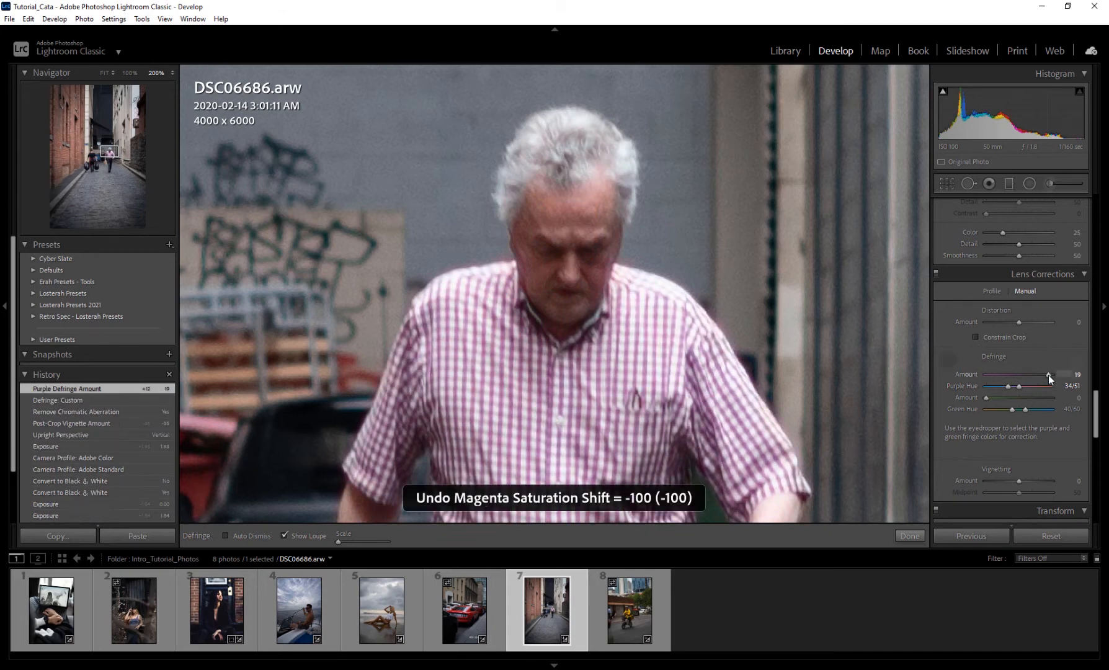
- Set the purple defringe amount to 6
{"action": "left_click_drag", "start_coordinate": [1009, 373], "coordinate": [1004, 374]}
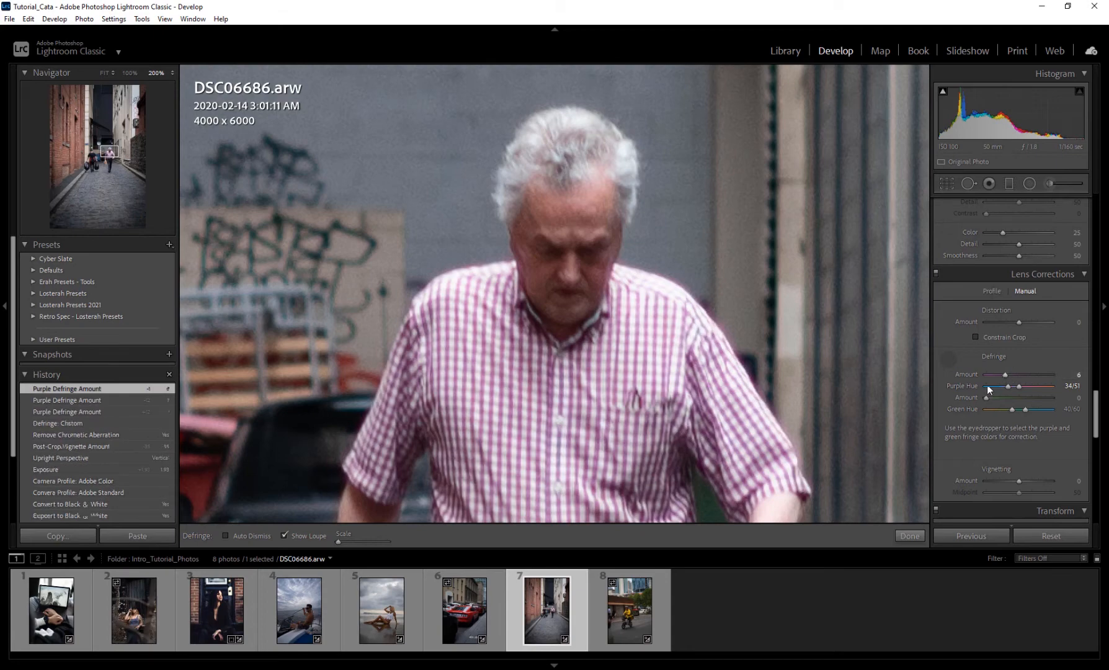
- Try distortion amounts of -53, +18 and +70 and another fringe color sample on the shirt, undoing every change
{"action": "mouse_move", "coordinate": [1019, 322]}
{"action": "left_mouse_down"}
{"action": "mouse_move", "coordinate": [1049, 322]}
{"action": "mouse_move", "coordinate": [1001, 323]}
{"action": "left_mouse_up"}
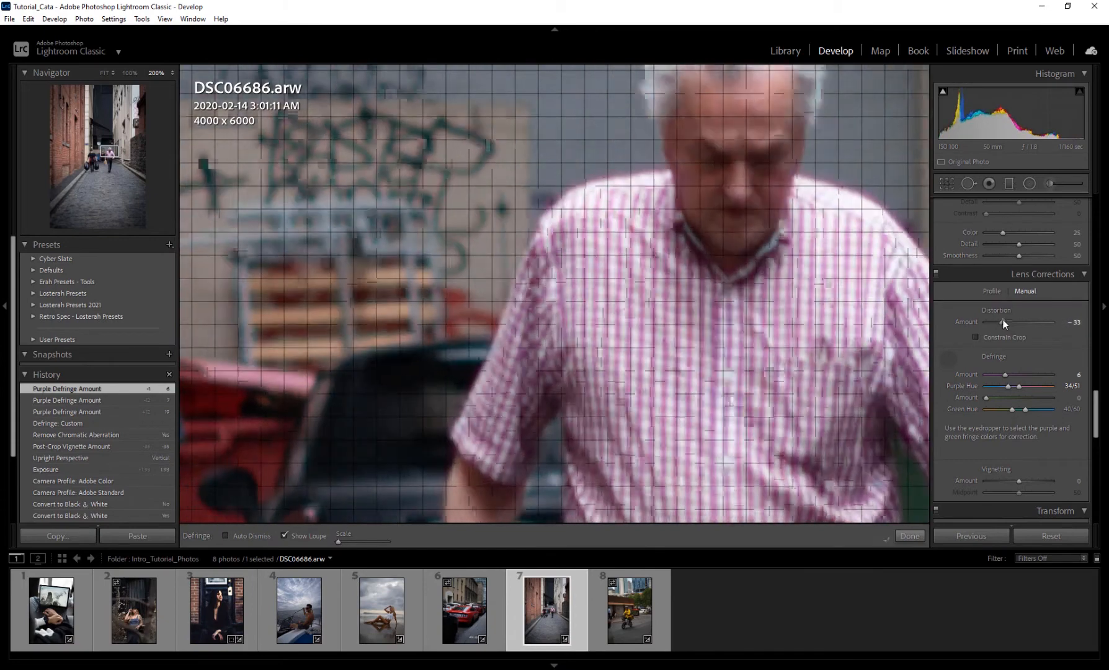
{"action": "left_click", "coordinate": [698, 296]}
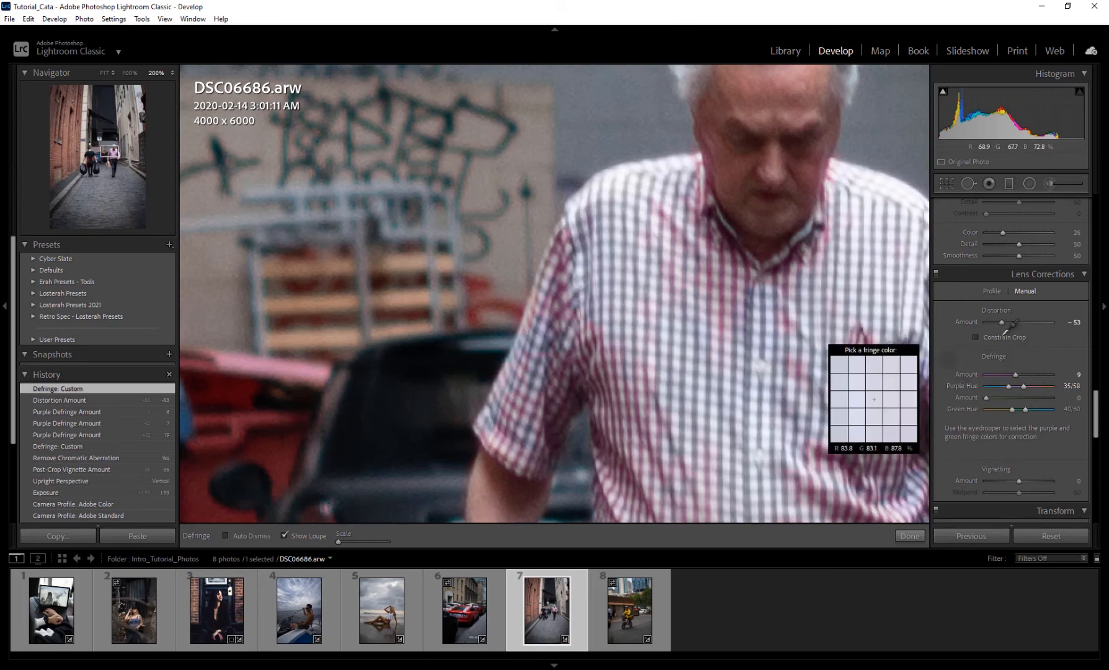
{"action": "left_click_drag", "start_coordinate": [1003, 322], "coordinate": [1023, 322]}
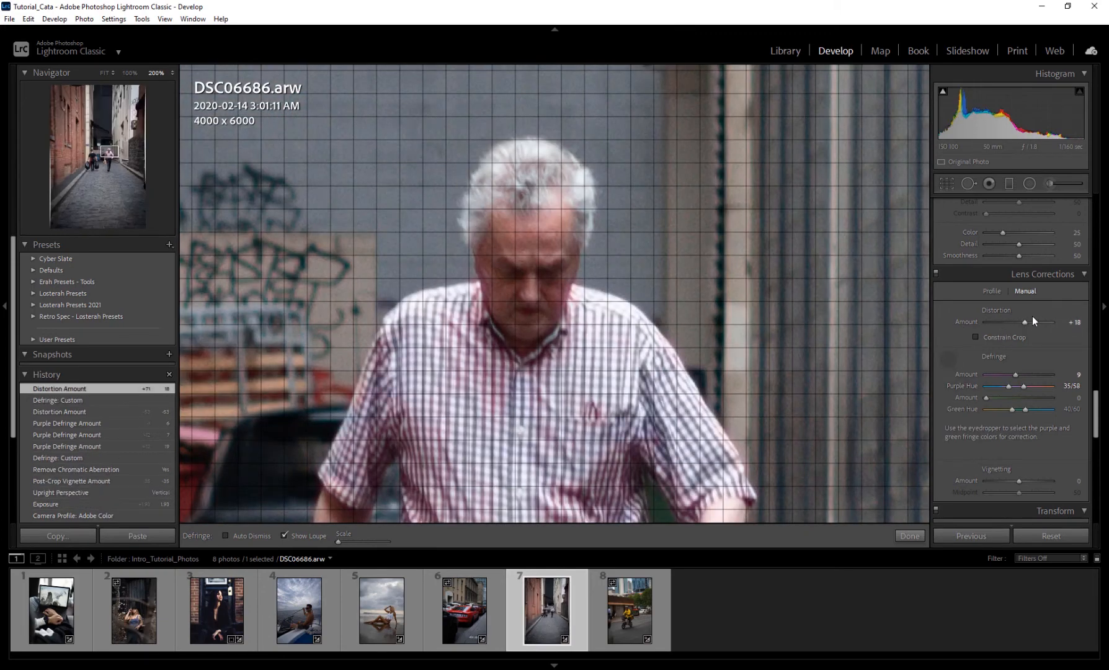
{"action": "left_click", "coordinate": [130, 73]}
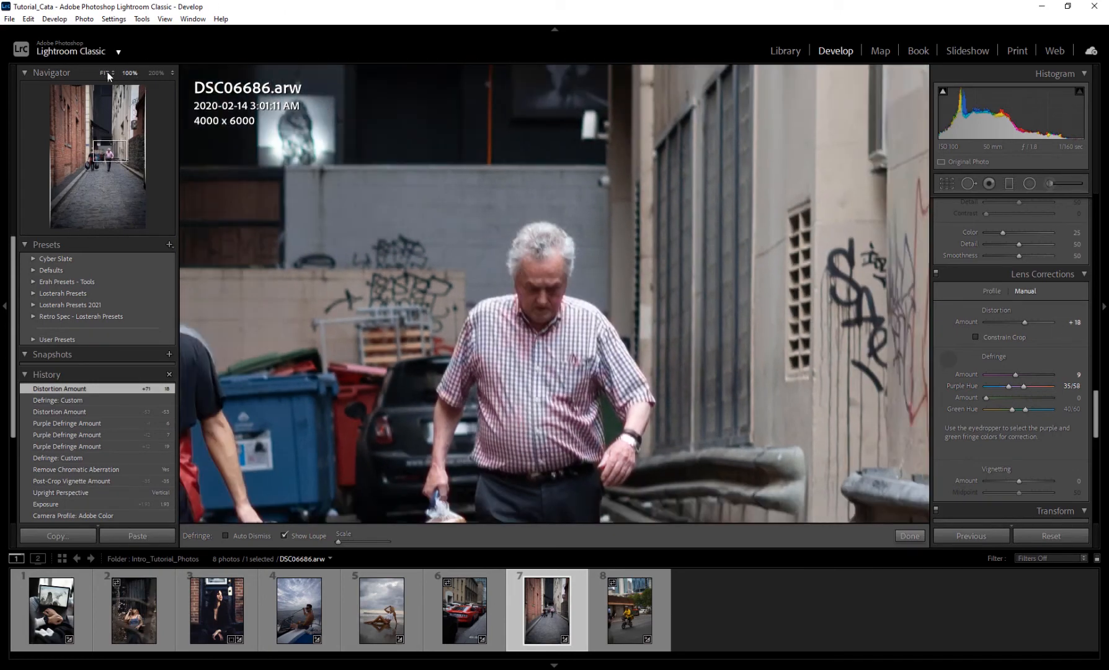
{"action": "left_click", "coordinate": [108, 74]}
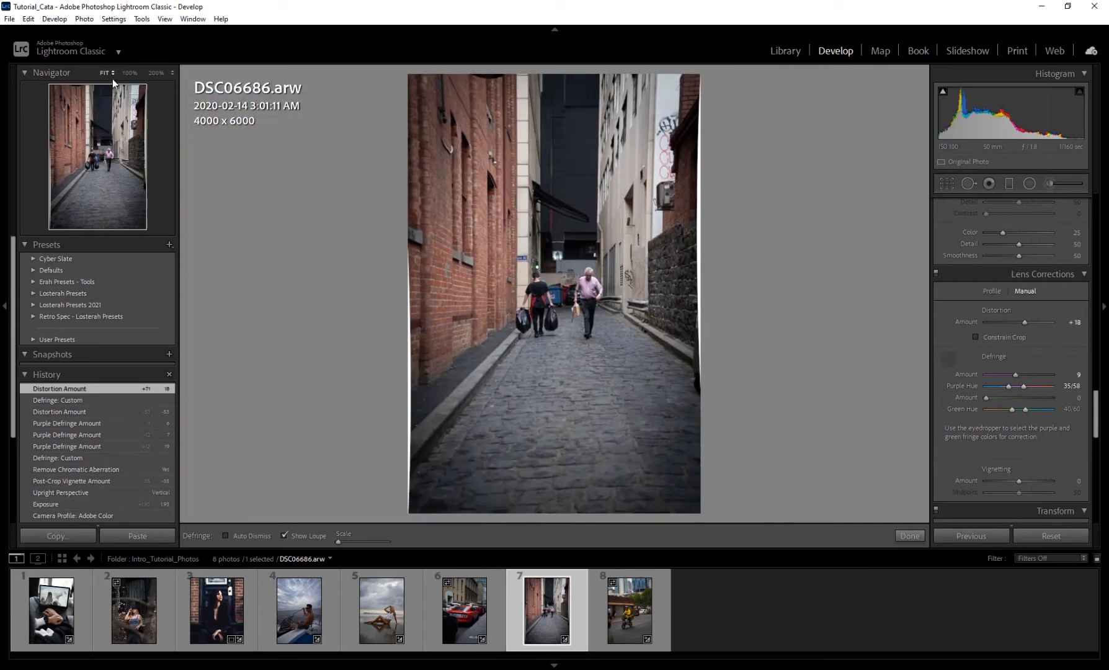
{"action": "left_click", "coordinate": [1041, 323]}
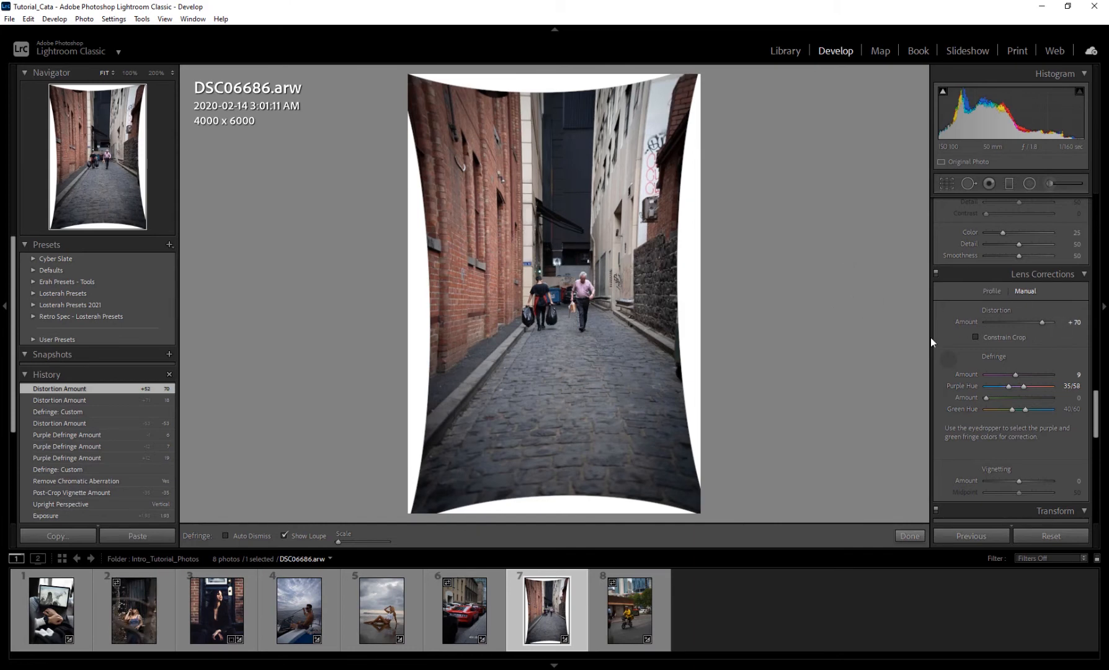
{"action": "key", "text": "ctrl+z"}
{"action": "key", "text": "ctrl+z"}
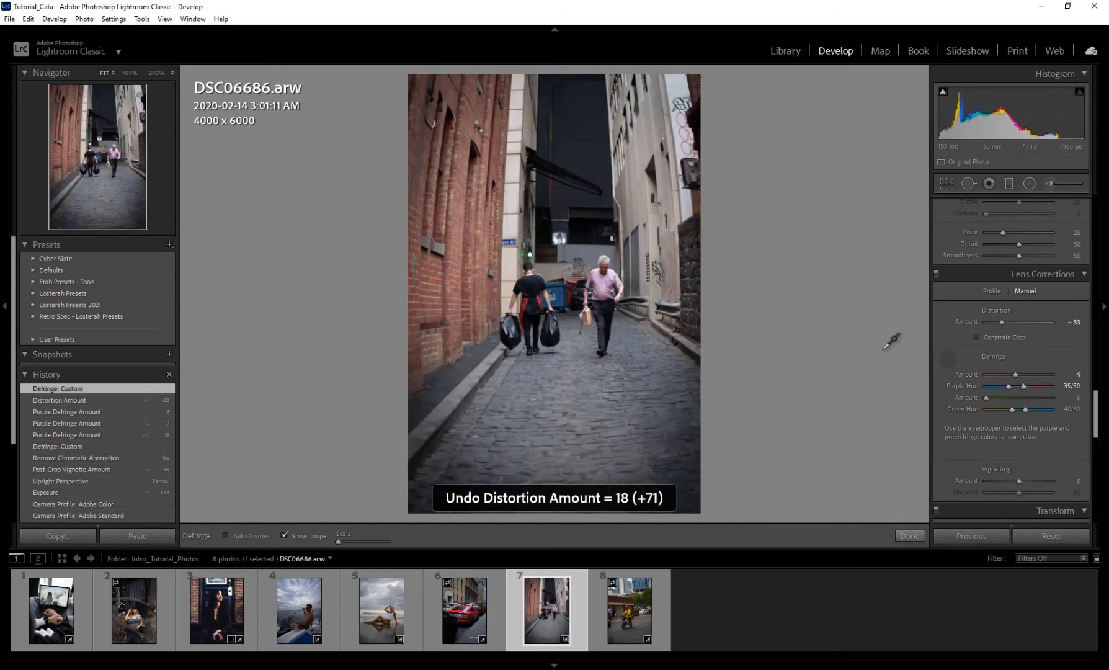
{"action": "key", "text": "ctrl+z"}
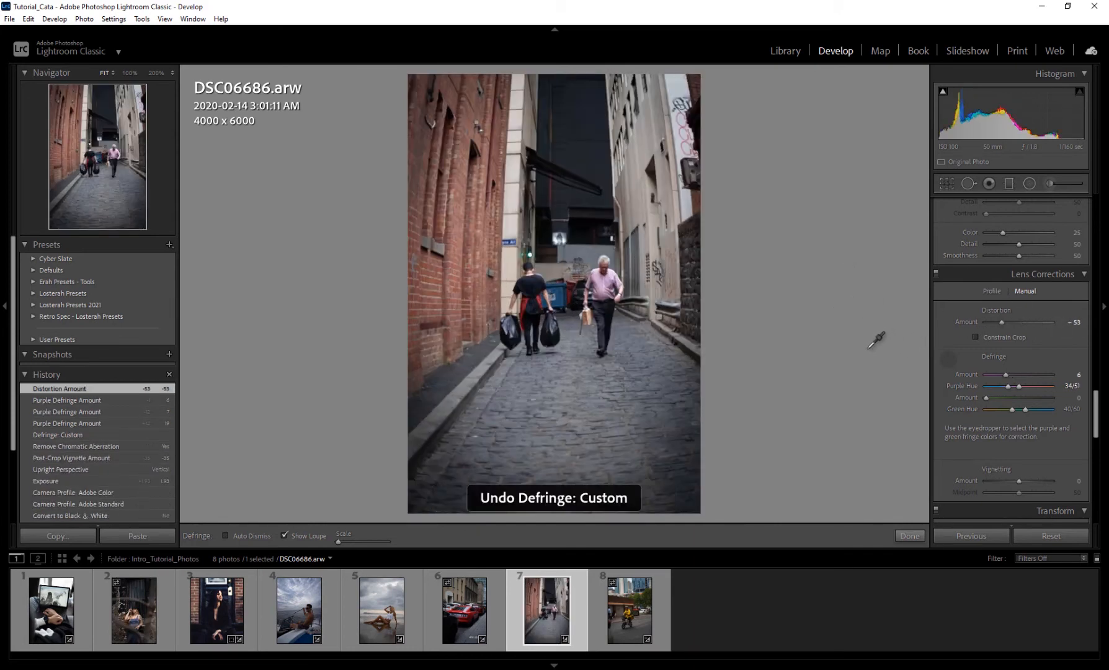
{"action": "key", "text": "ctrl+z"}
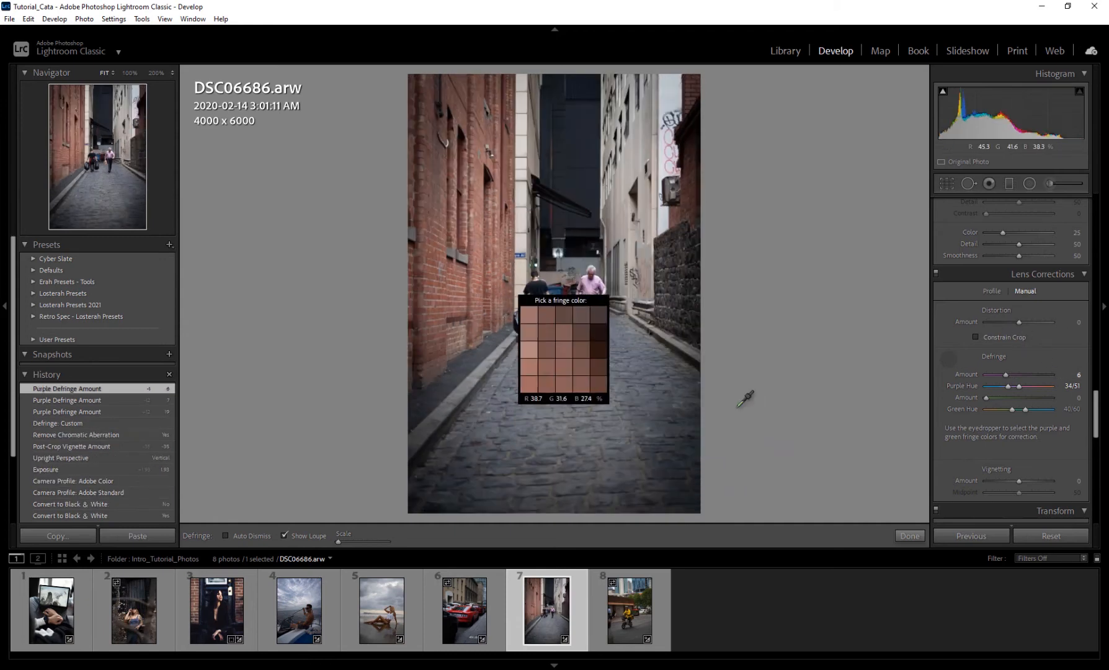
- Enable lens profile corrections for the alley photo
{"action": "left_click", "coordinate": [994, 293]}
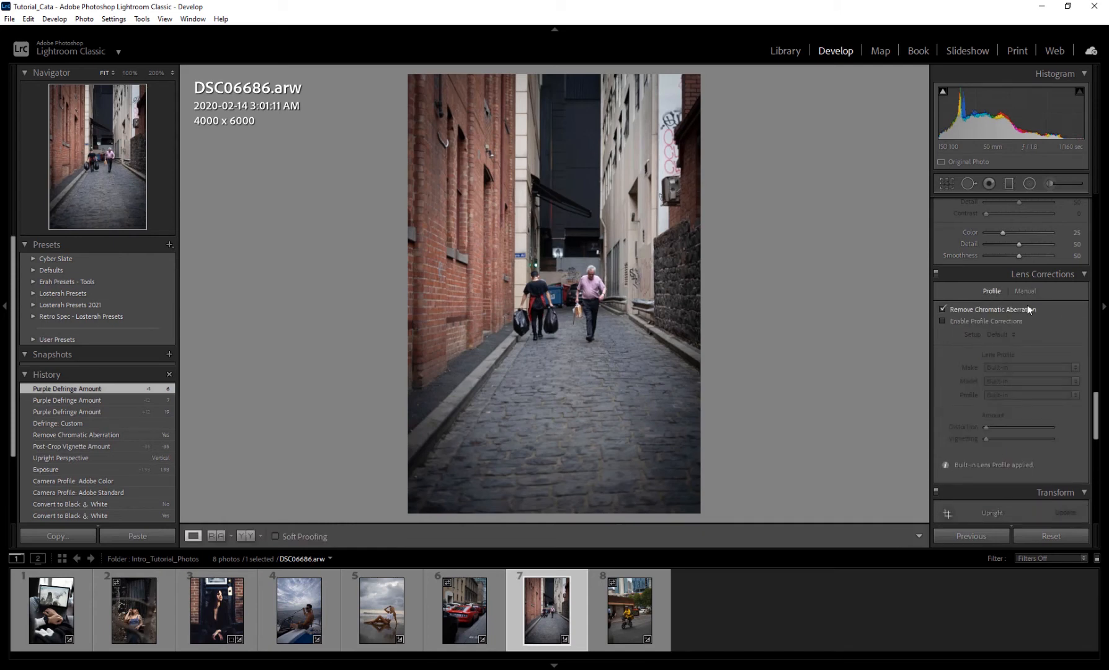
{"action": "left_click", "coordinate": [987, 322]}
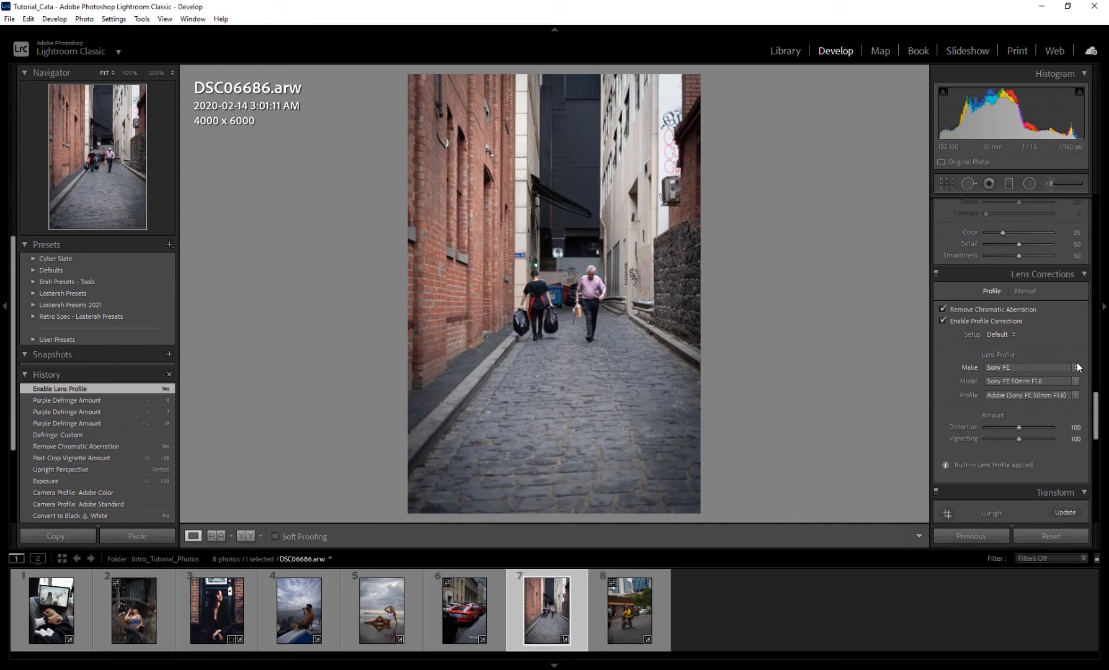
- Try a DJI lens profile on the alley photo with the DJI Mavic Pro FC220 model
{"action": "left_click", "coordinate": [1015, 369]}
{"action": "left_click", "coordinate": [967, 64]}
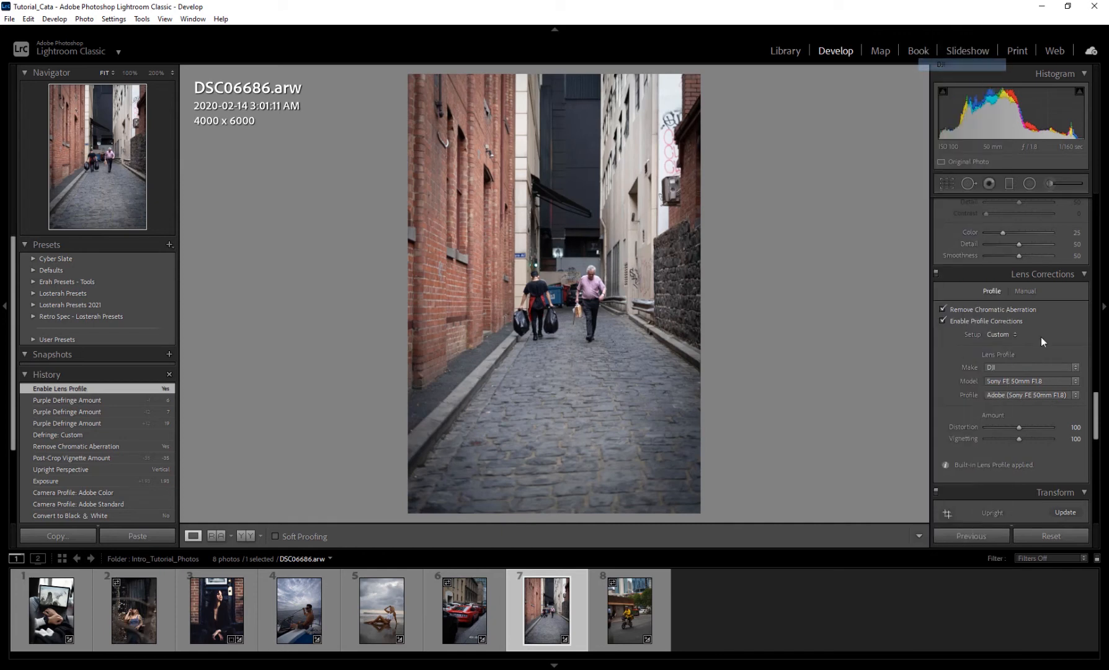
{"action": "left_click", "coordinate": [1015, 381]}
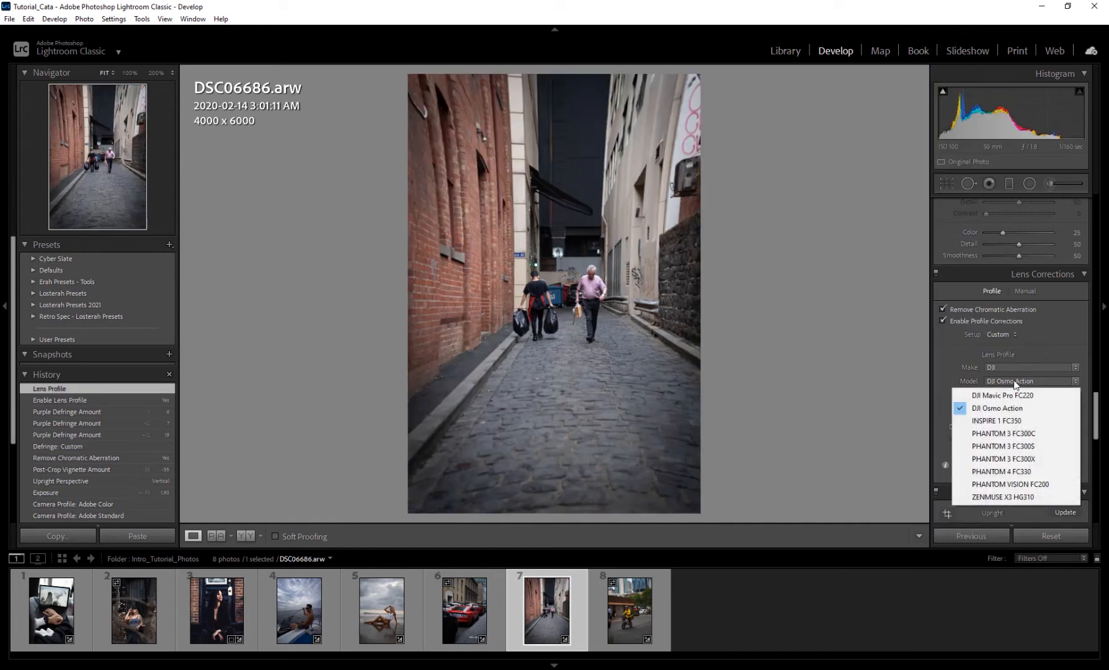
{"action": "left_click", "coordinate": [1018, 400]}
{"action": "left_click", "coordinate": [1023, 396]}
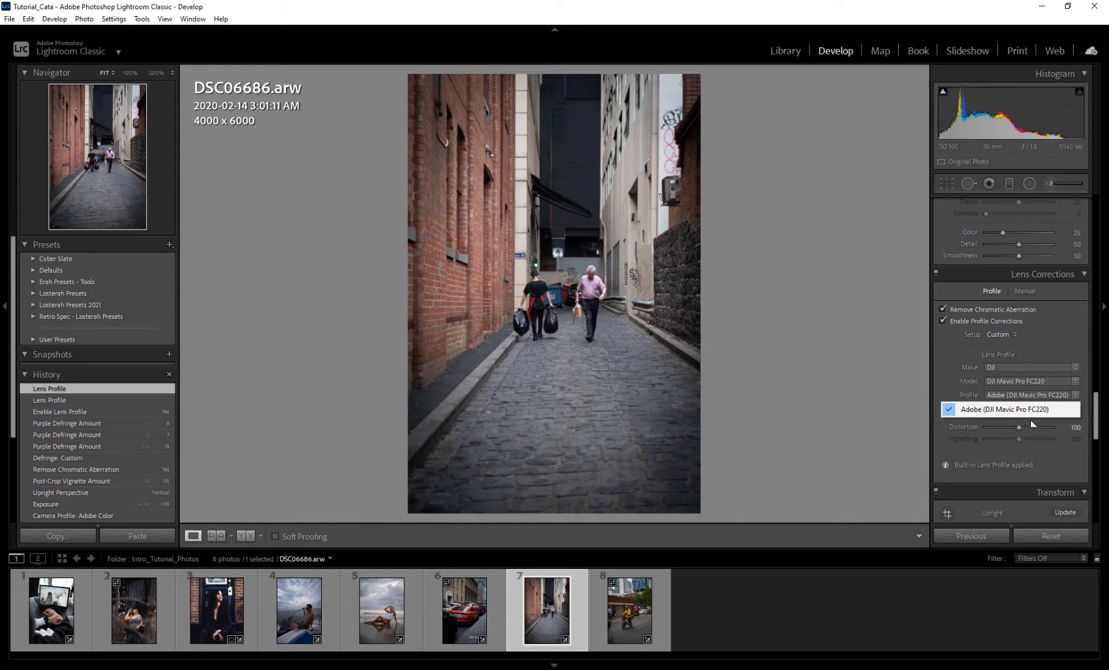
- Browse the available lens makes without choosing one, and undo both DJI lens profile changes
{"action": "left_click", "coordinate": [1017, 367]}
{"action": "left_click", "coordinate": [1017, 367]}
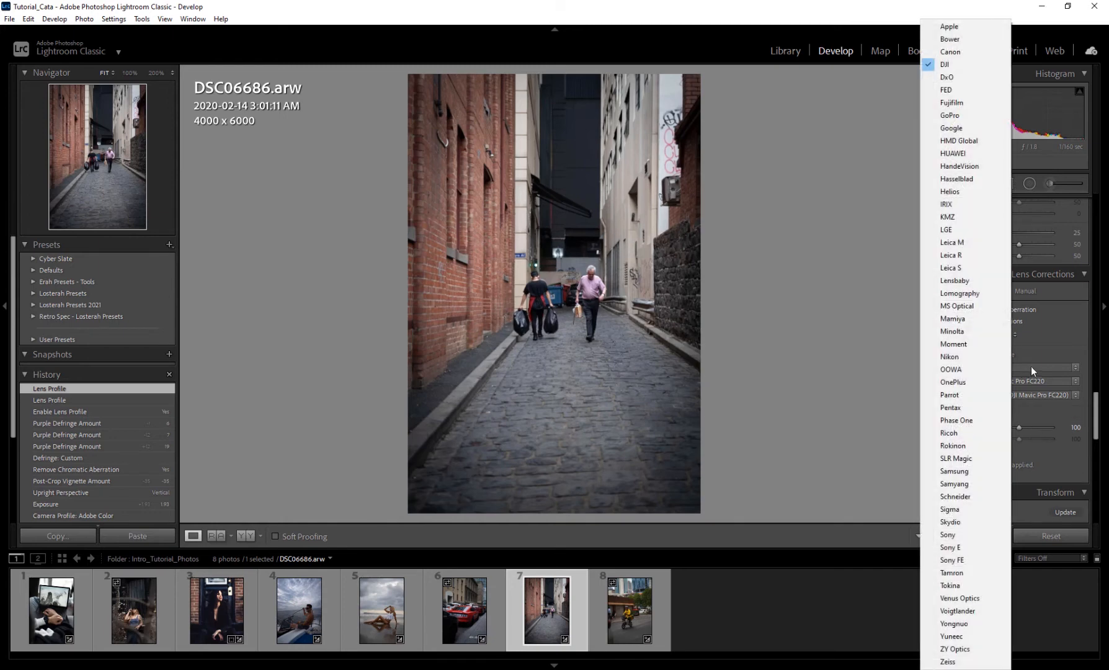
{"action": "left_click", "coordinate": [1032, 366]}
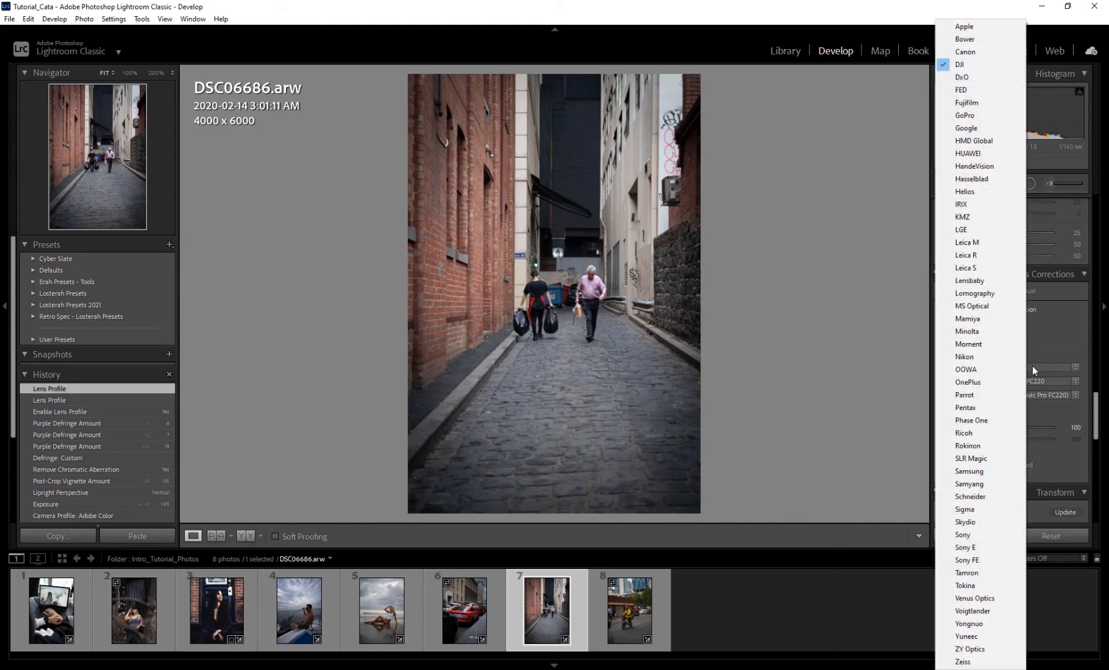
{"action": "left_click", "coordinate": [1044, 340]}
{"action": "left_click", "coordinate": [1057, 327]}
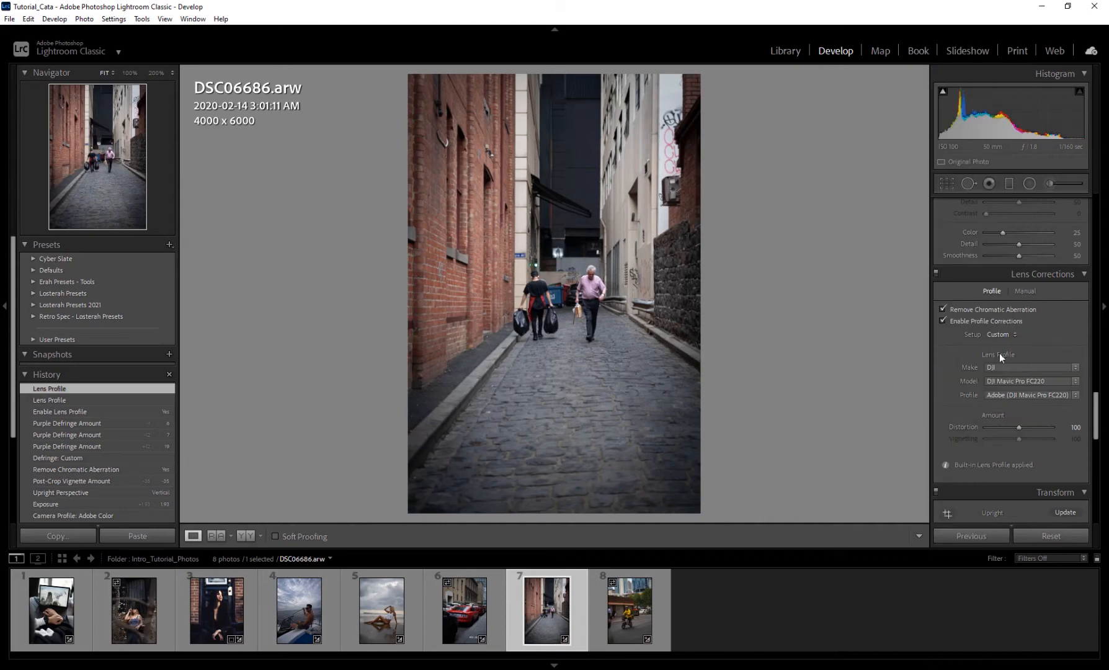
{"action": "left_click", "coordinate": [1014, 366]}
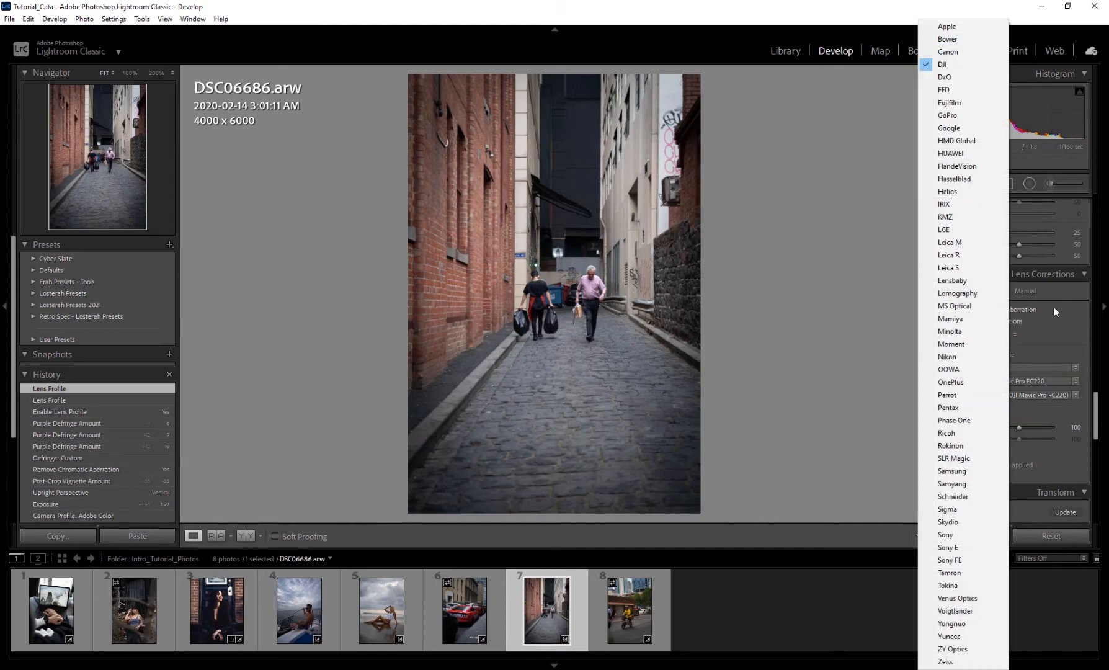
{"action": "left_click", "coordinate": [1076, 297]}
{"action": "key", "text": "ctrl+z"}
{"action": "key", "text": "ctrl+z"}
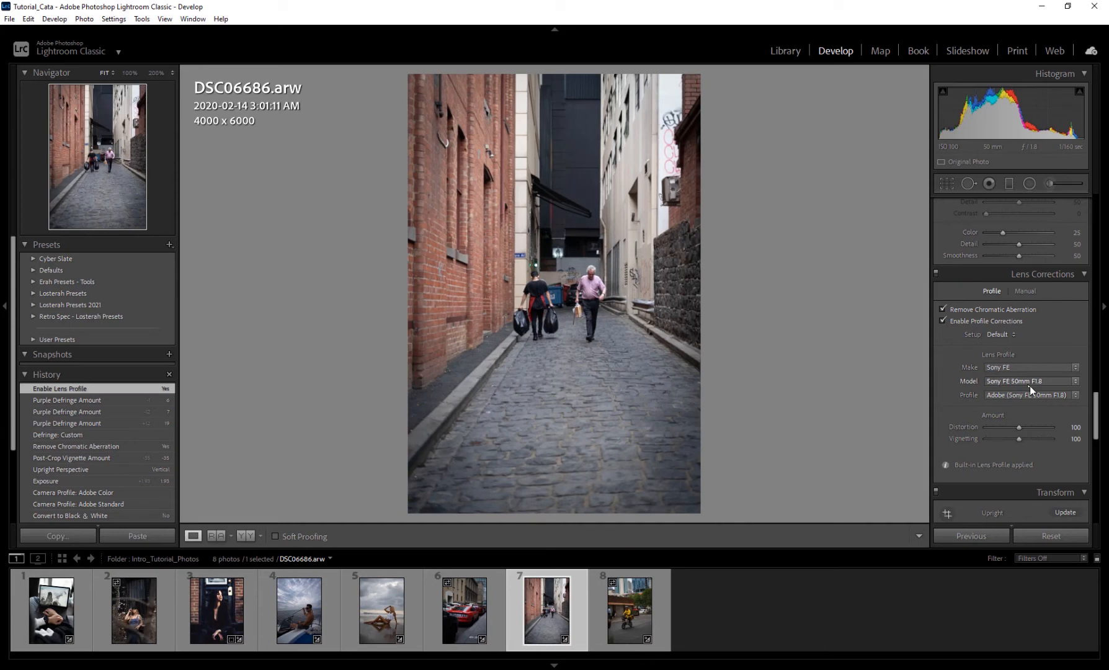
- Compare the alley photo with and without lens profile corrections, and leave the corrections disabled
{"action": "left_click", "coordinate": [942, 319]}
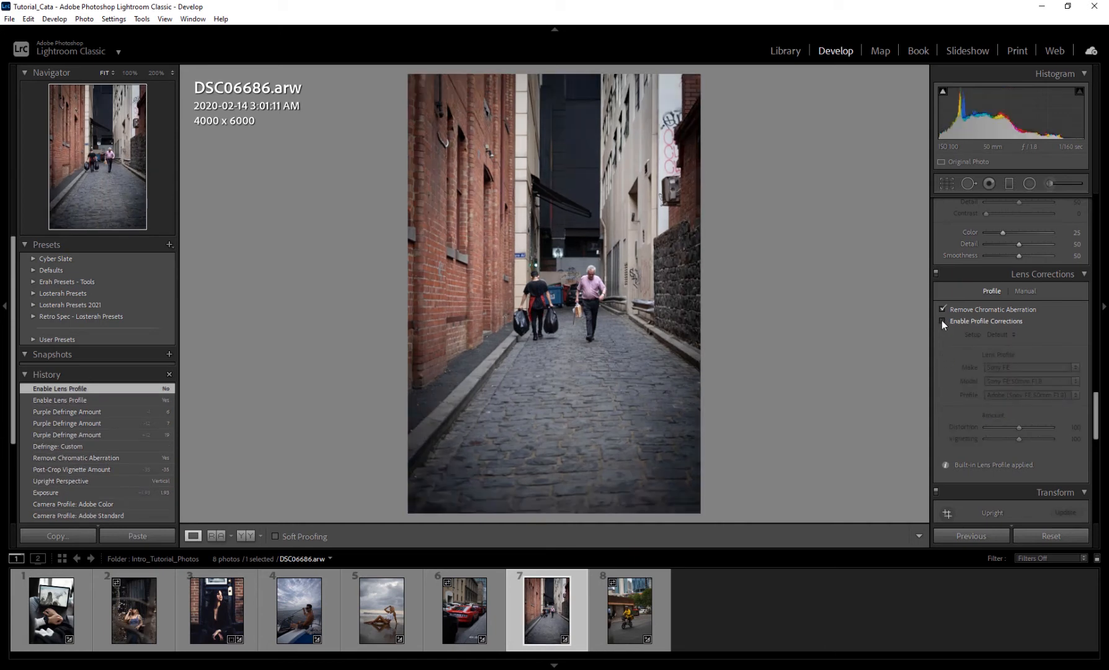
{"action": "left_click", "coordinate": [941, 320]}
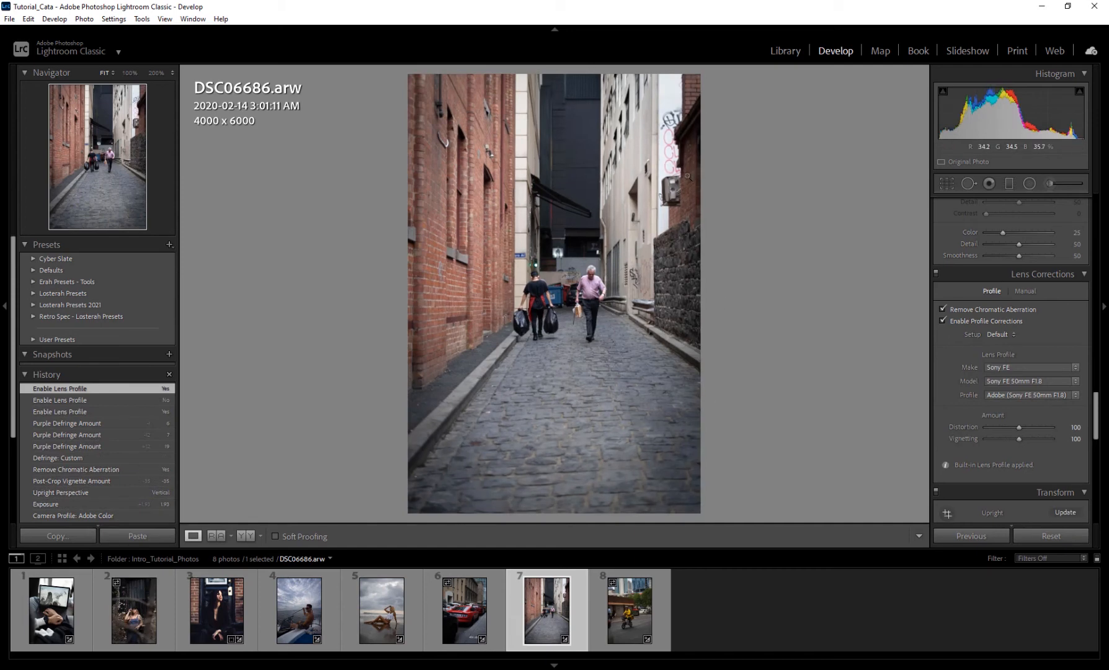
{"action": "left_click", "coordinate": [942, 322]}
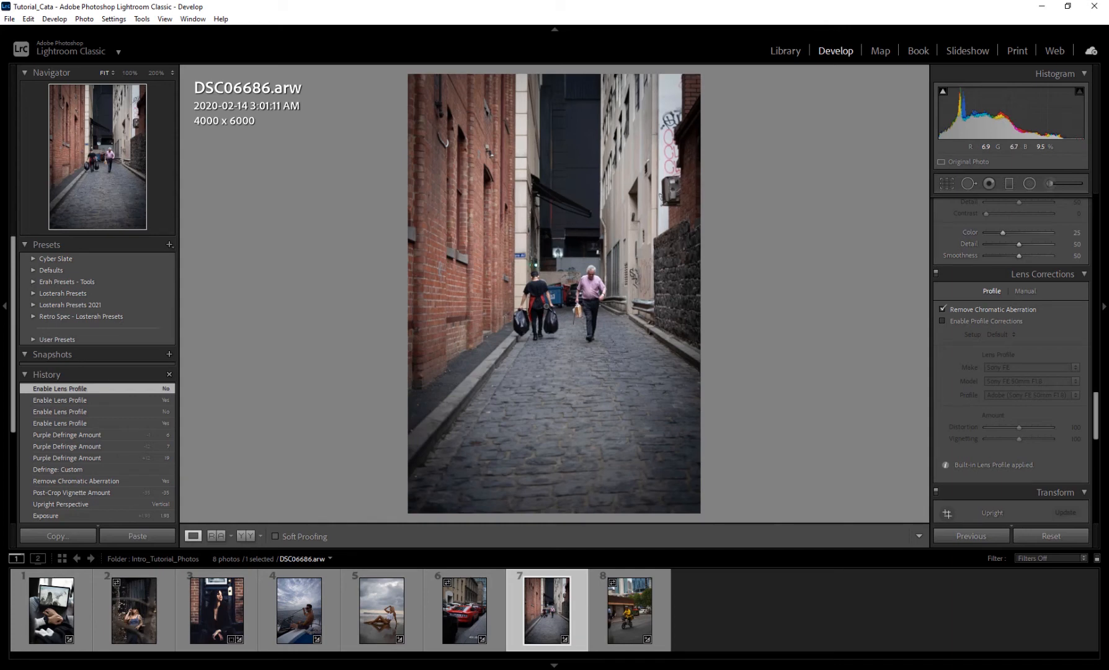
- Enable lens profile corrections for the cyclist photo DSC06694.arw, with a profile vignetting amount of 58
{"action": "key", "text": "Right"}
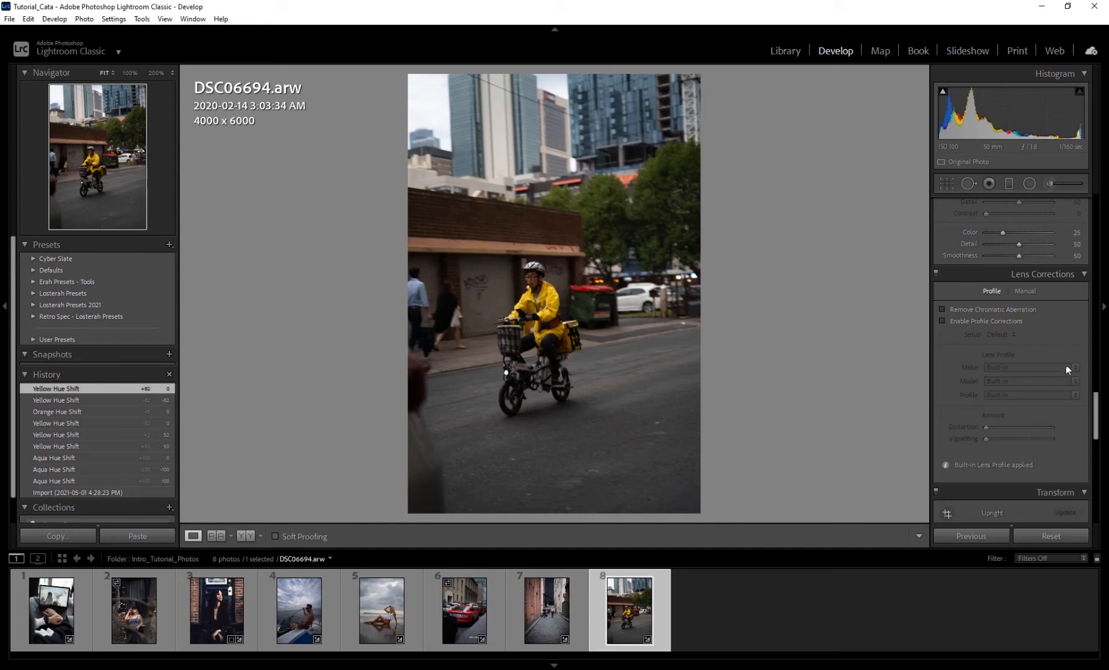
{"action": "left_click", "coordinate": [963, 321]}
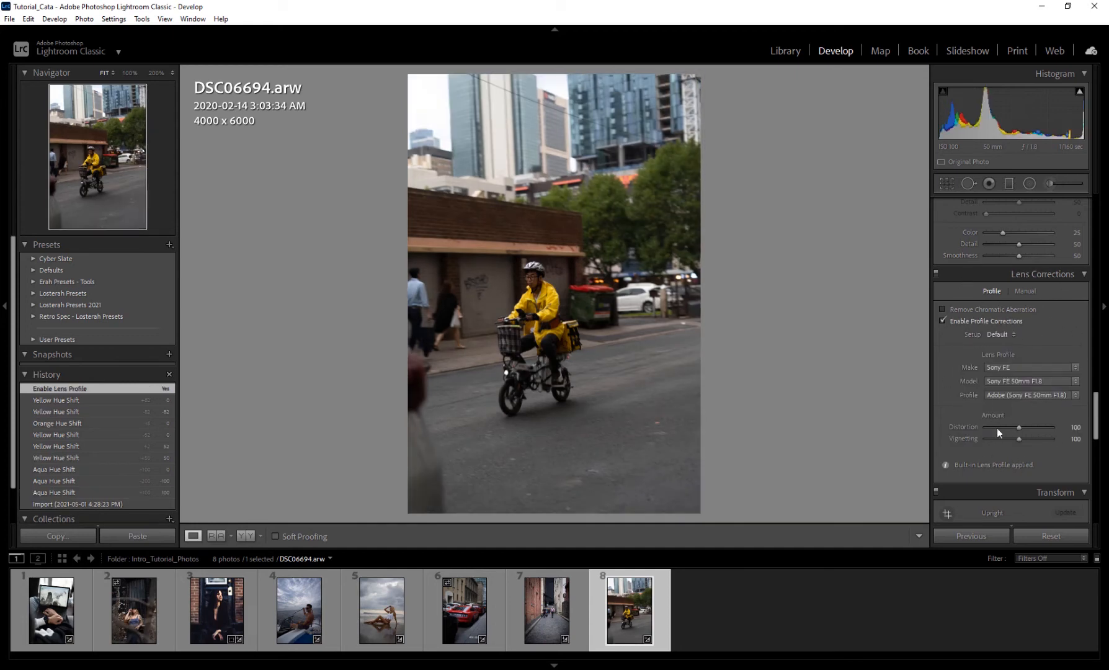
{"action": "left_click_drag", "start_coordinate": [1019, 439], "coordinate": [994, 438]}
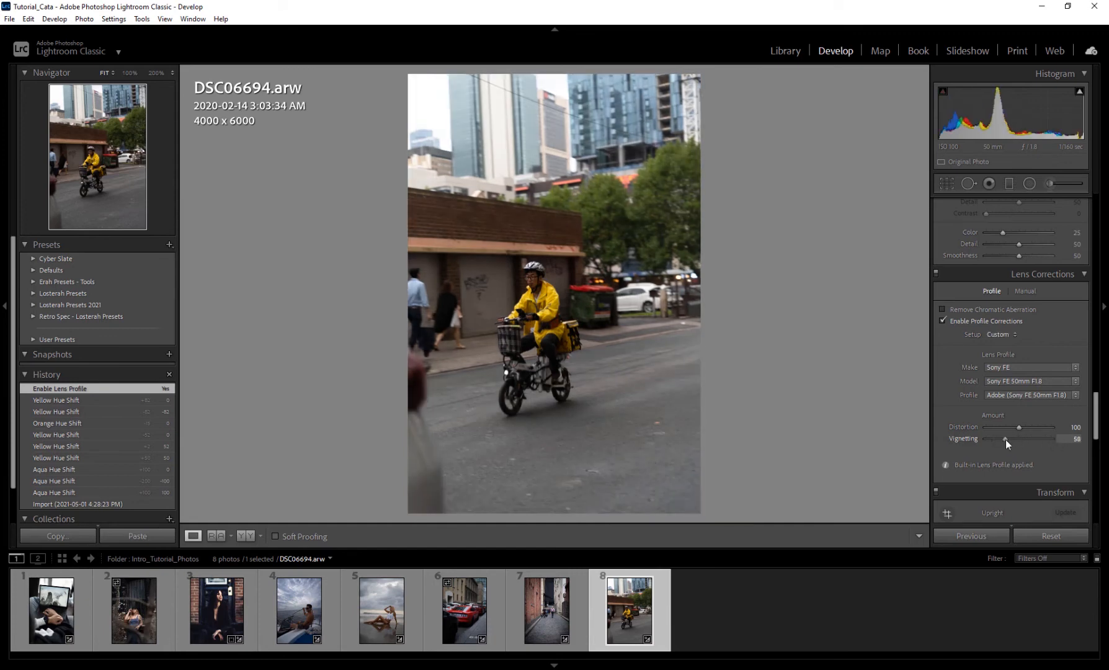
{"action": "left_click", "coordinate": [1004, 438]}
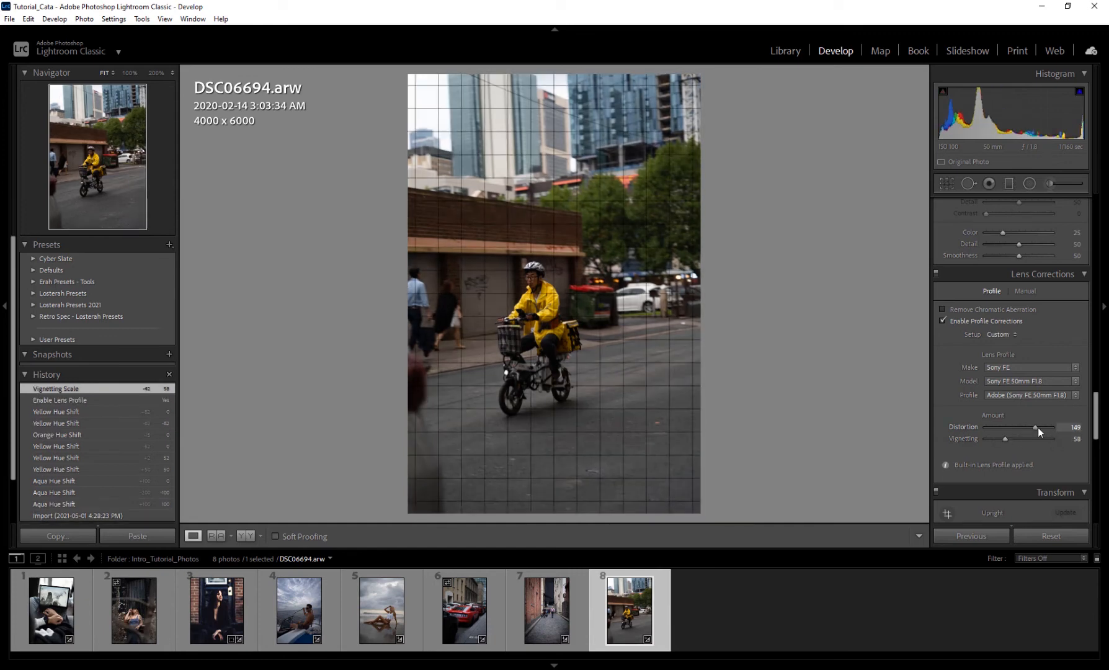
- Set the cyclist photo's profile distortion amount to 125, and disable its lens profile corrections
{"action": "left_click_drag", "start_coordinate": [1037, 427], "coordinate": [990, 424]}
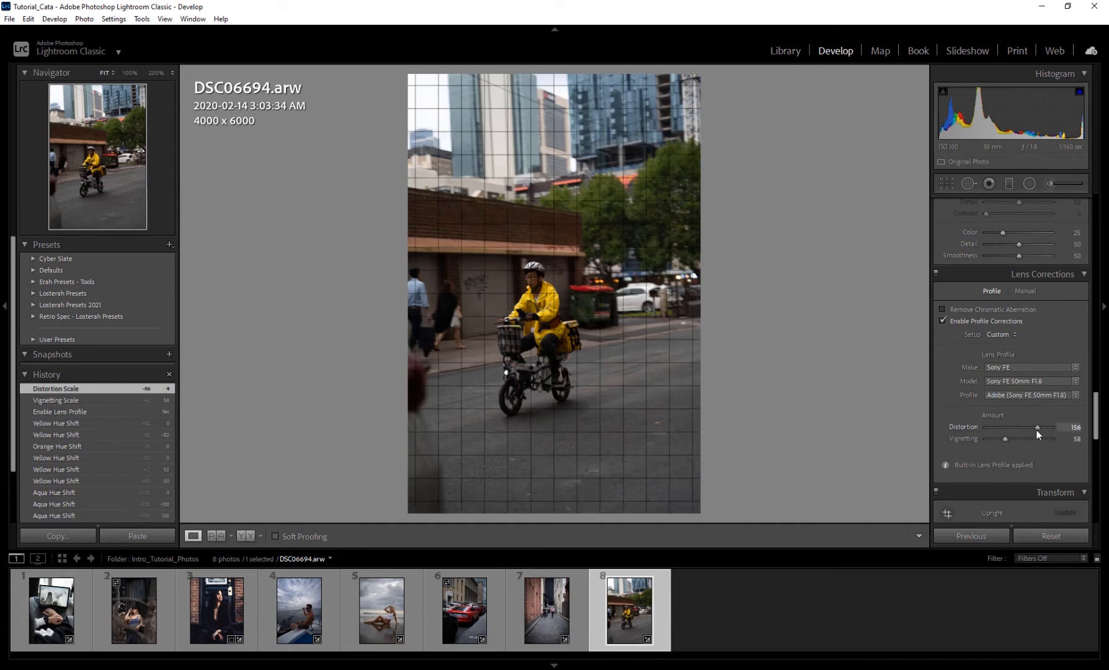
{"action": "mouse_move", "coordinate": [1037, 430]}
{"action": "left_mouse_down"}
{"action": "mouse_move", "coordinate": [992, 428]}
{"action": "mouse_move", "coordinate": [1025, 426]}
{"action": "left_mouse_up"}
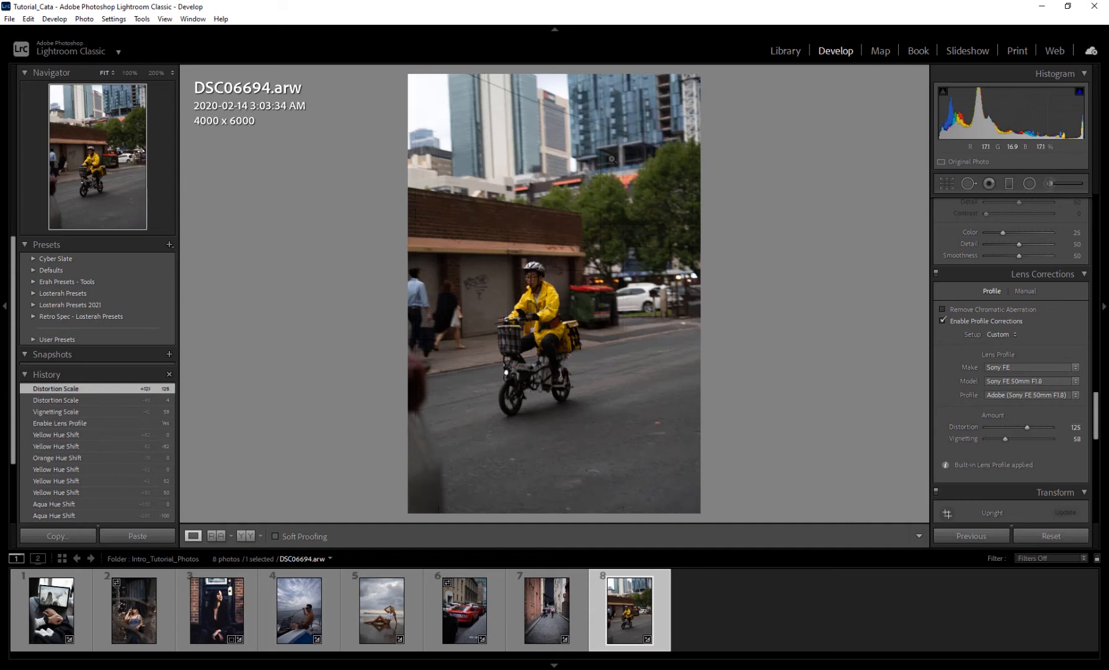
{"action": "left_click", "coordinate": [1020, 293]}
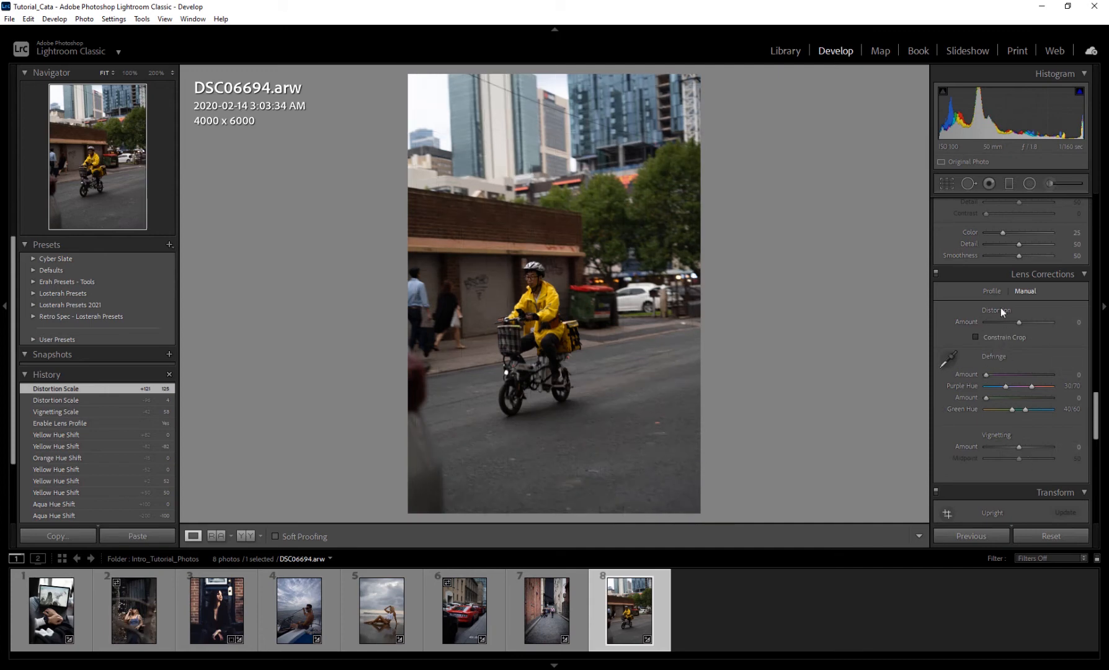
{"action": "left_click", "coordinate": [990, 290]}
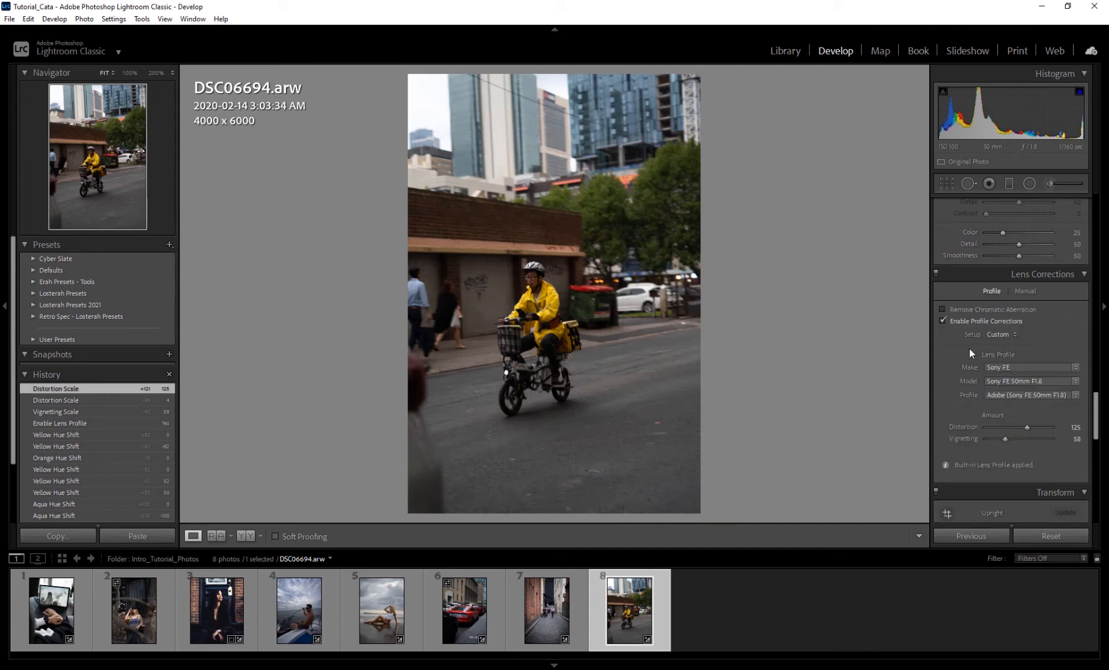
{"action": "left_click", "coordinate": [943, 320]}
- Apply the Auto upright correction to the cyclist photo, and turn Constrain Crop on and off again to crop away the white edges
{"action": "scroll", "coordinate": [961, 411], "scroll_direction": "down", "scroll_amount": 5}
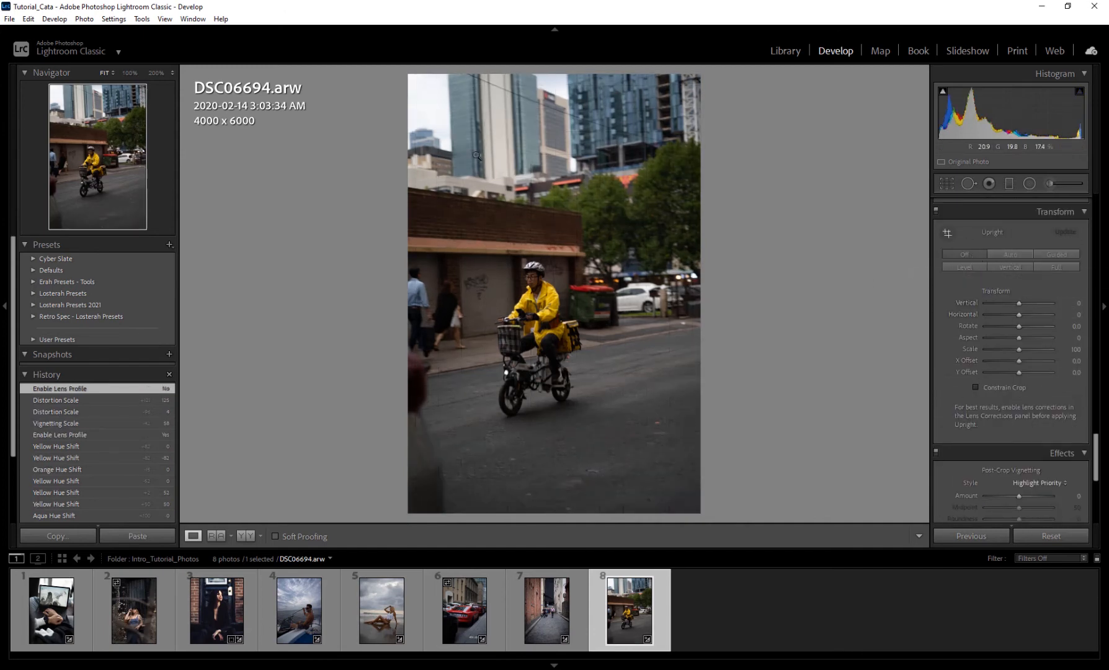
{"action": "left_click", "coordinate": [1017, 254]}
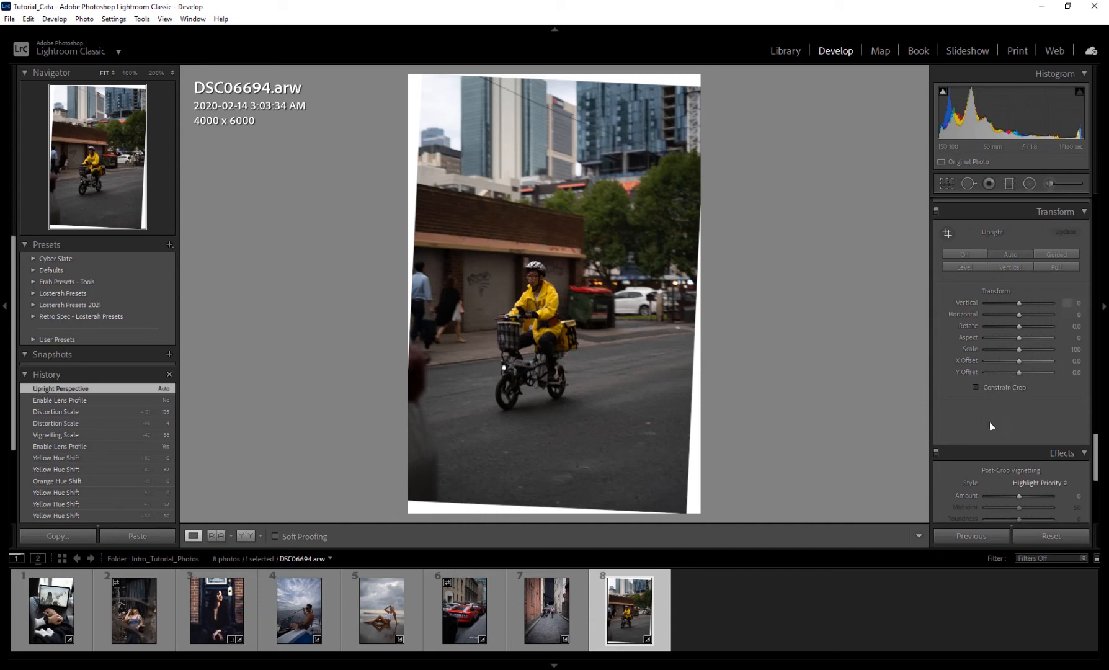
{"action": "left_click", "coordinate": [974, 386]}
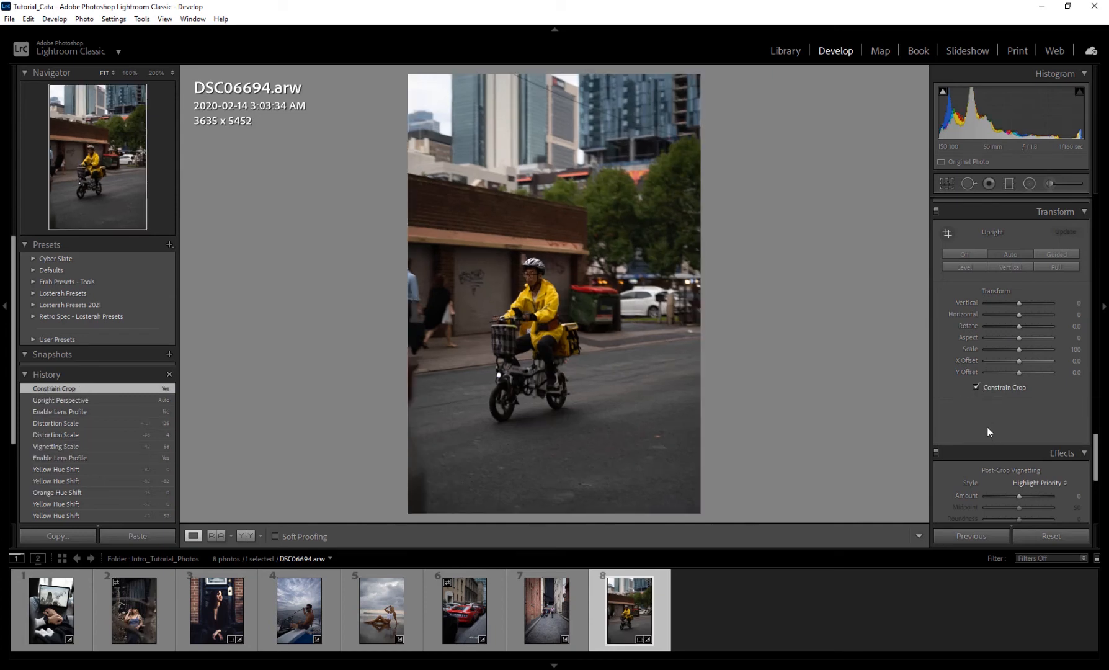
{"action": "left_click", "coordinate": [974, 386]}
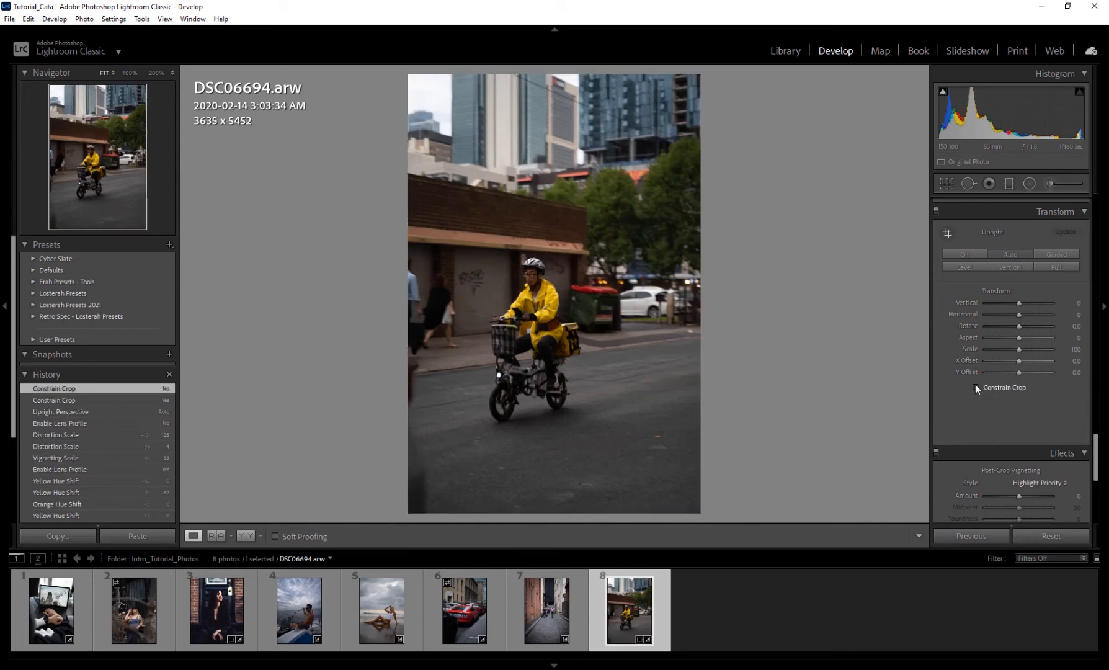
- Try vertical perspective values of 28 and -2 and a horizontal perspective of -2, and reset both to 0
{"action": "mouse_move", "coordinate": [1018, 303]}
{"action": "left_mouse_down"}
{"action": "mouse_move", "coordinate": [1036, 303]}
{"action": "mouse_move", "coordinate": [1008, 304]}
{"action": "left_mouse_up"}
{"action": "double_click", "coordinate": [1025, 304]}
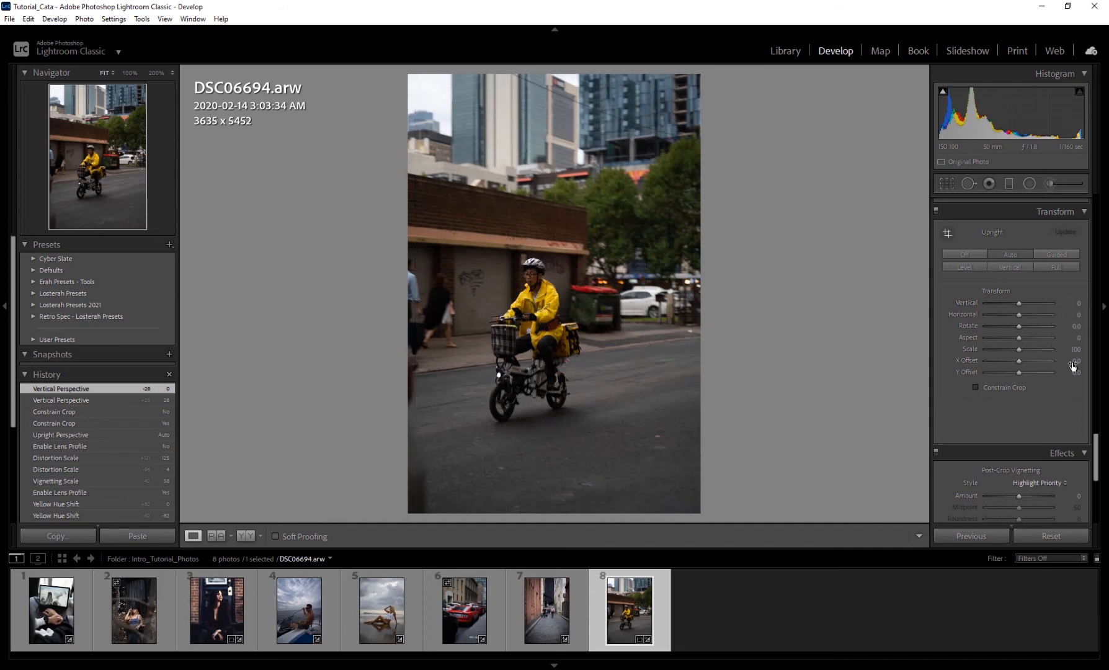
{"action": "mouse_move", "coordinate": [1018, 303]}
{"action": "left_mouse_down"}
{"action": "mouse_move", "coordinate": [1037, 305]}
{"action": "mouse_move", "coordinate": [1007, 314]}
{"action": "mouse_move", "coordinate": [1019, 314]}
{"action": "left_mouse_up"}
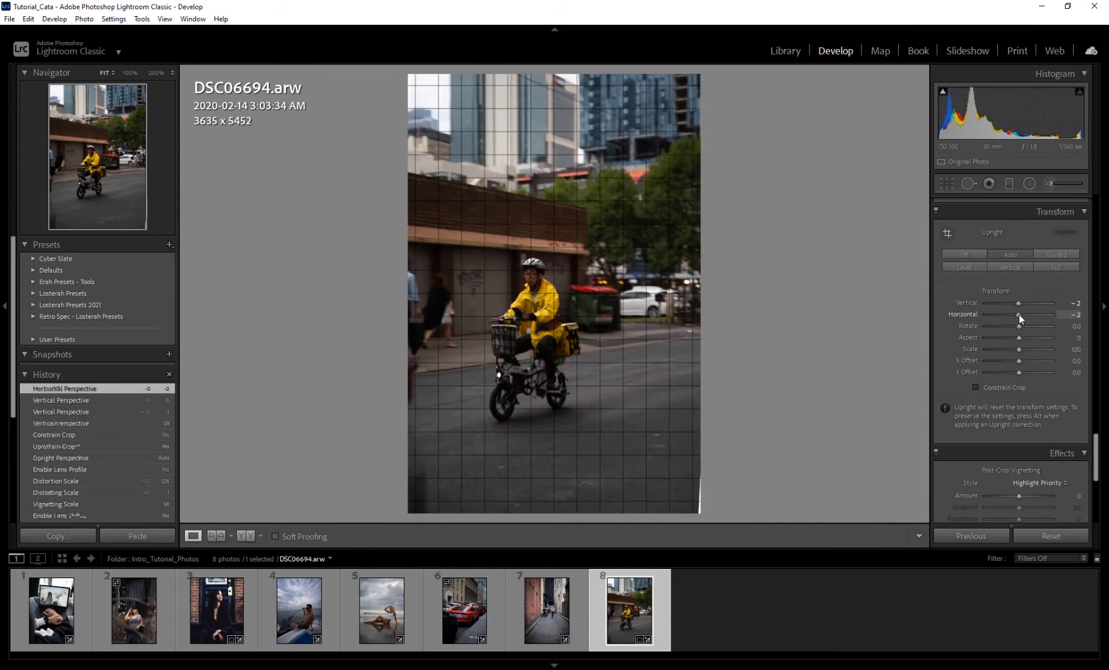
{"action": "double_click", "coordinate": [1019, 314]}
{"action": "double_click", "coordinate": [1017, 302]}
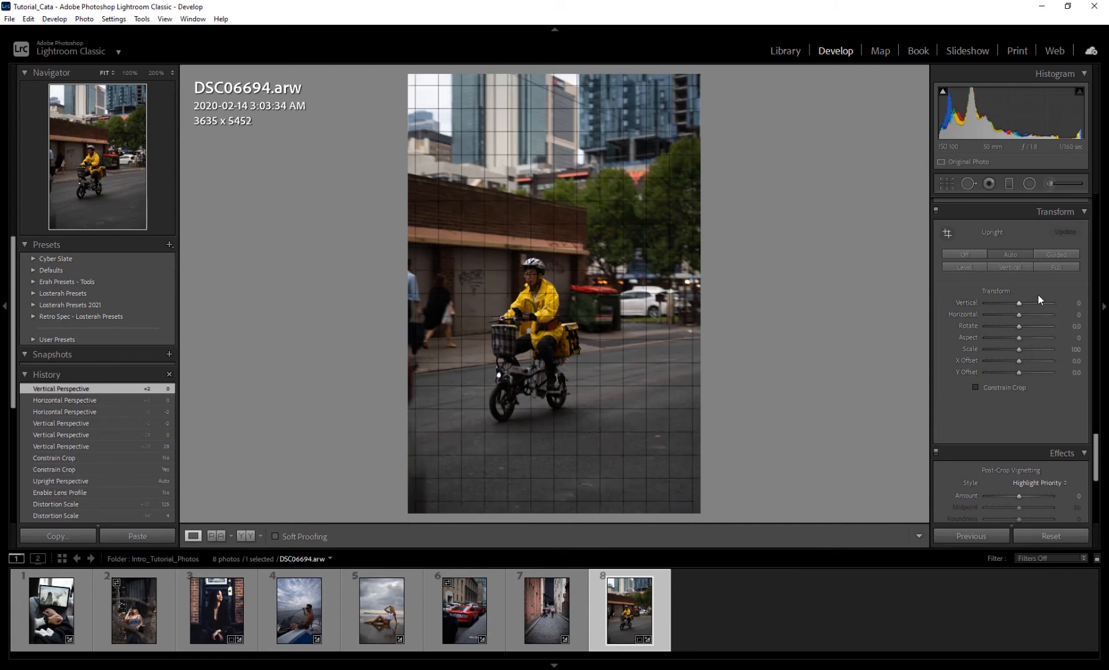
- Try the Guided, Level, Vertical and Full upright corrections on the cyclist photo, and undo them all
{"action": "left_click", "coordinate": [1054, 253]}
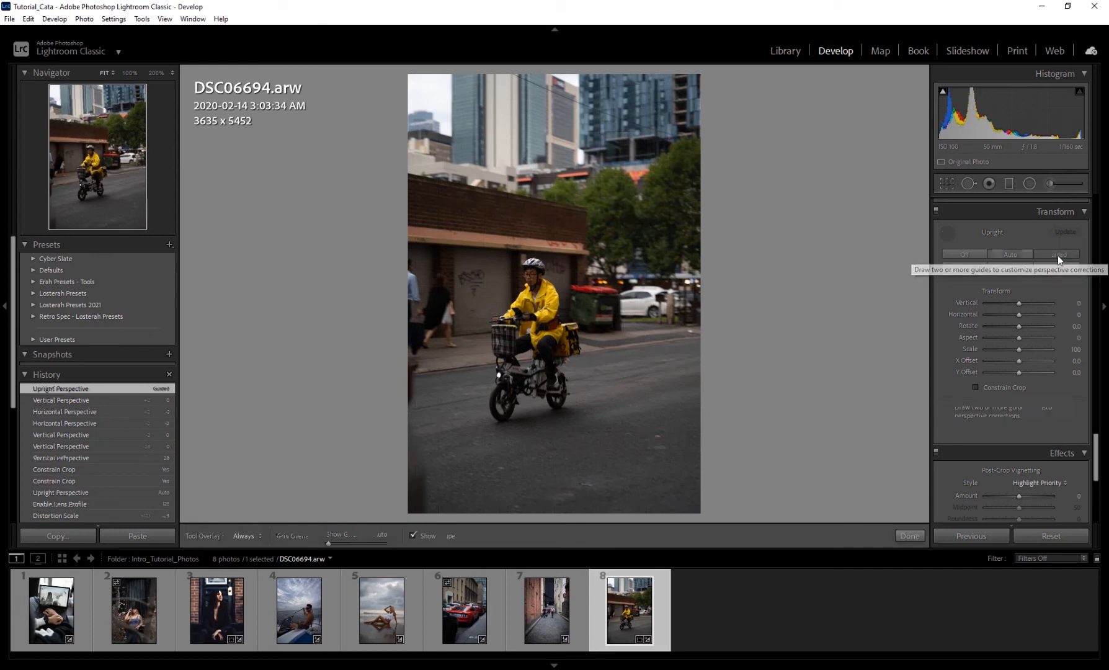
{"action": "left_click", "coordinate": [963, 265]}
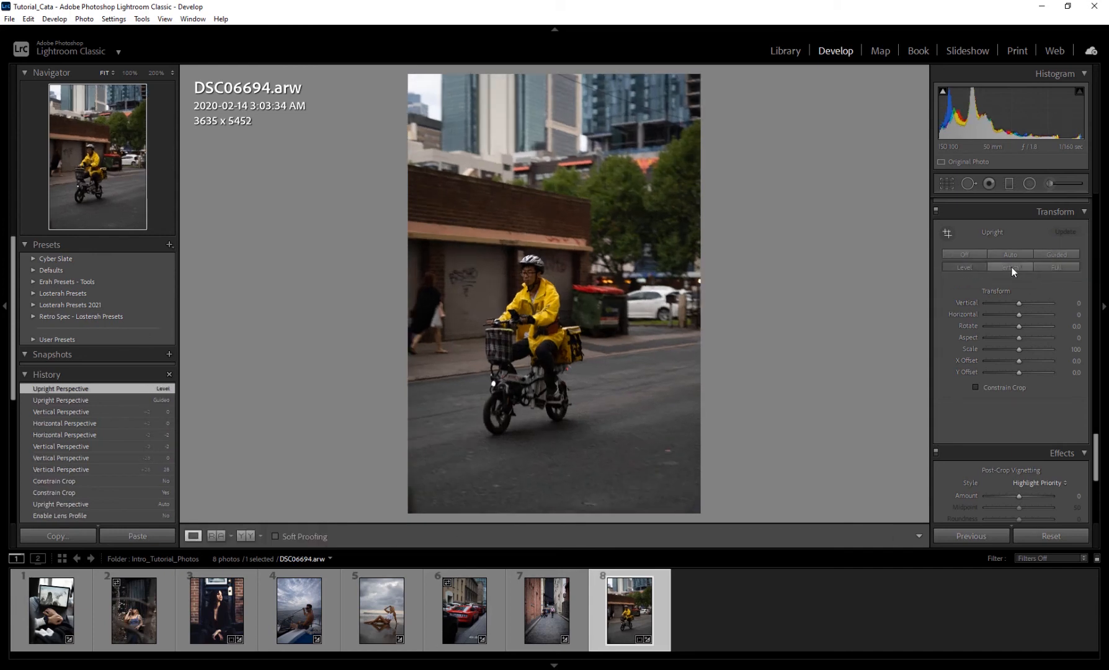
{"action": "left_click", "coordinate": [1057, 266]}
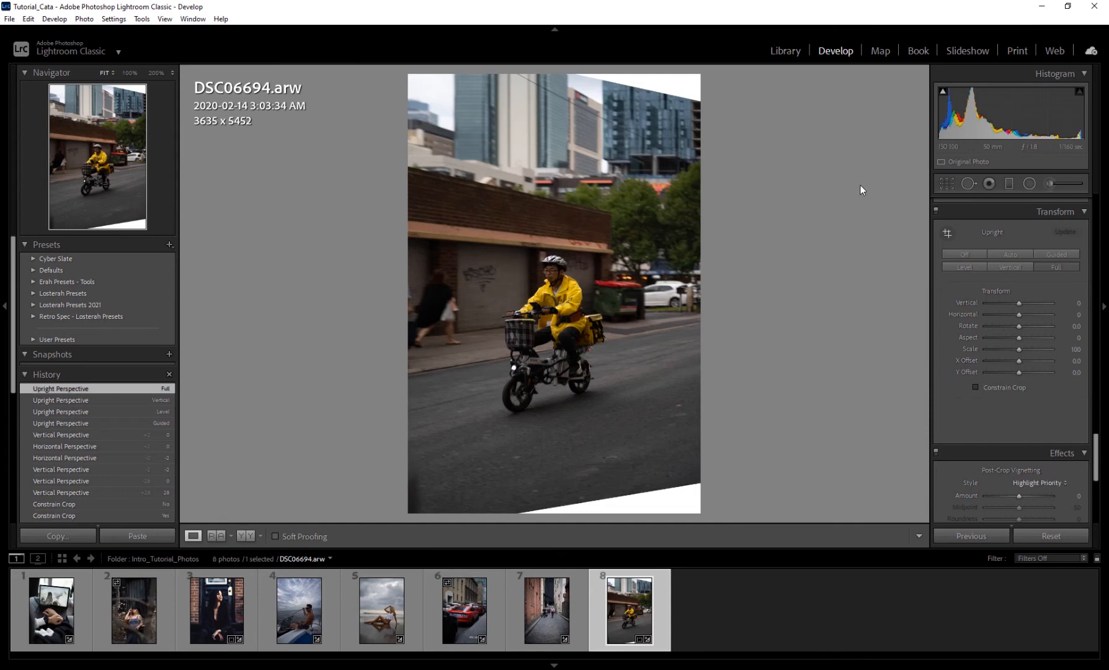
{"action": "key", "text": "ctrl+z"}
{"action": "key", "text": "ctrl+z"}
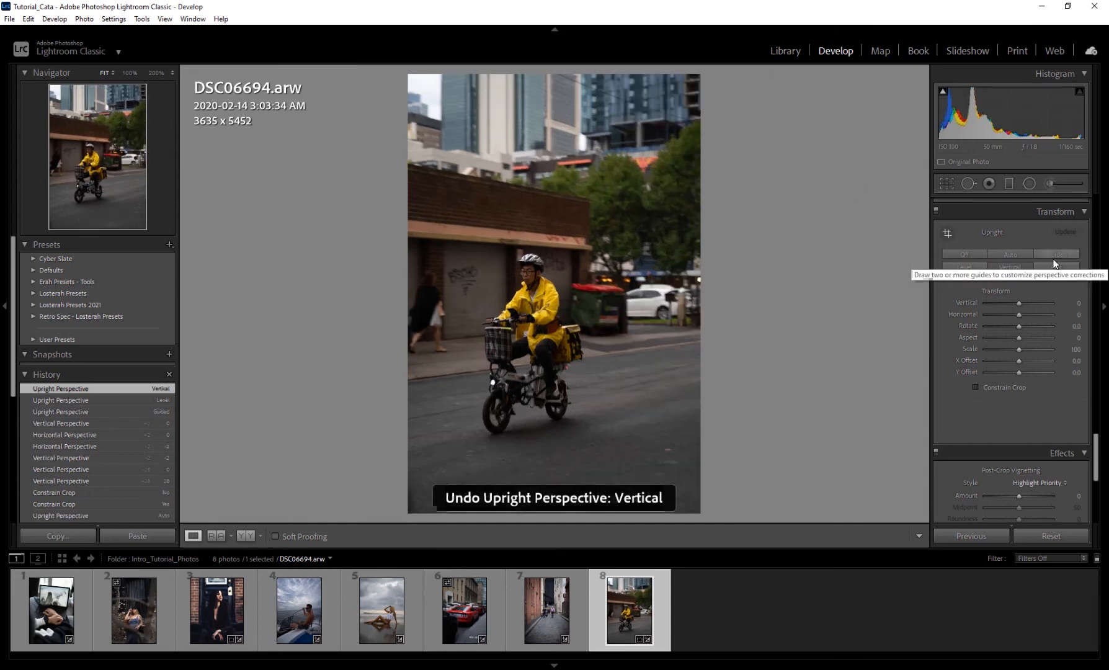
{"action": "key", "text": "ctrl+z"}
{"action": "key", "text": "ctrl+z"}
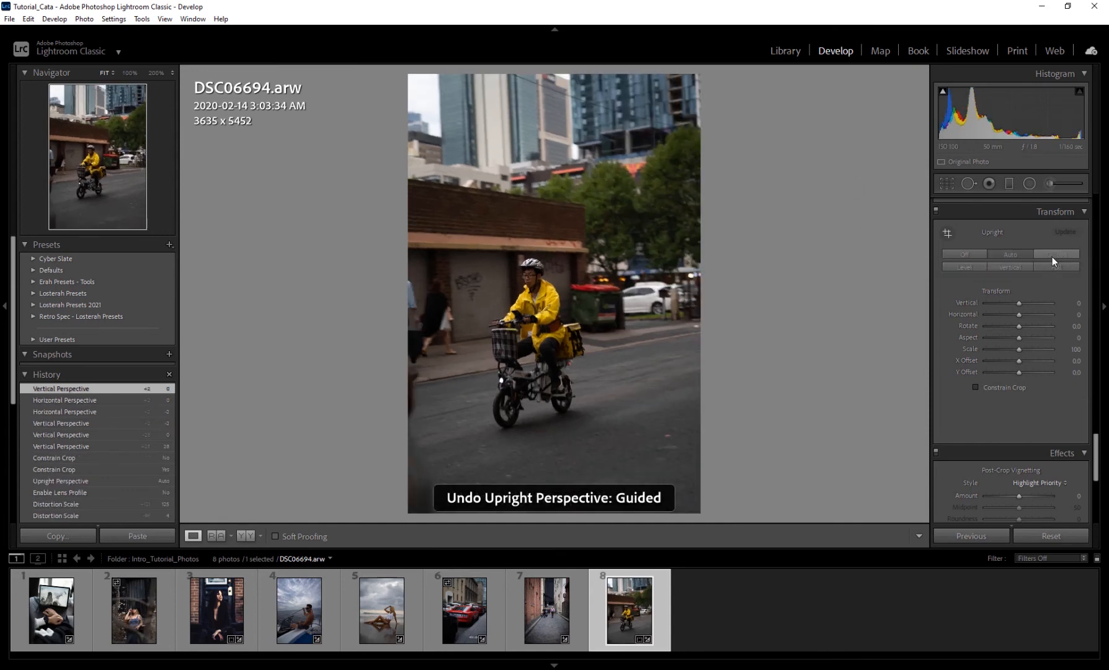
- Undo all the vertical and horizontal perspective changes made after the Constrain Crop change
{"action": "key", "text": "ctrl+z"}
{"action": "key", "text": "ctrl+z"}
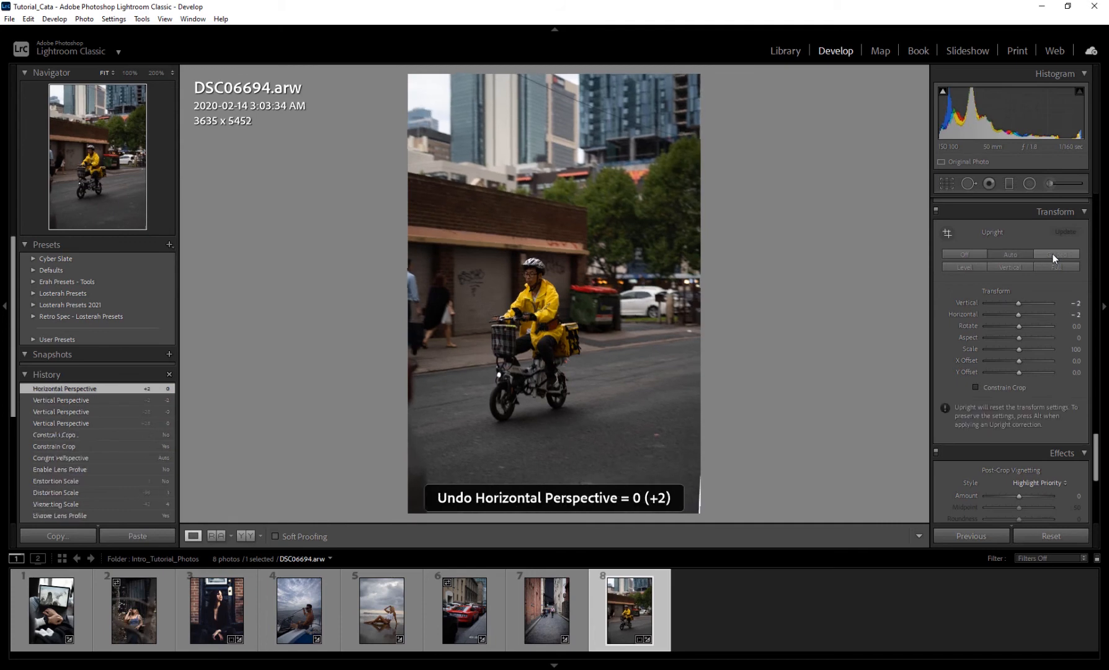
{"action": "key", "text": "ctrl+z"}
{"action": "key", "text": "ctrl+z"}
{"action": "key", "text": "ctrl+z"}
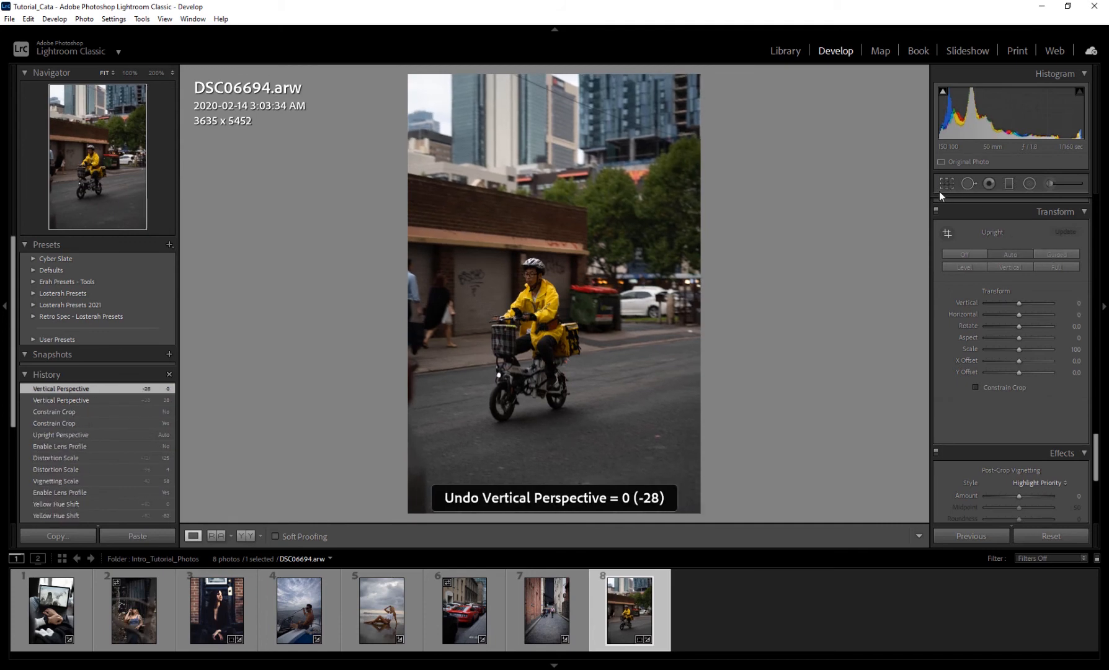
{"action": "key", "text": "ctrl+z"}
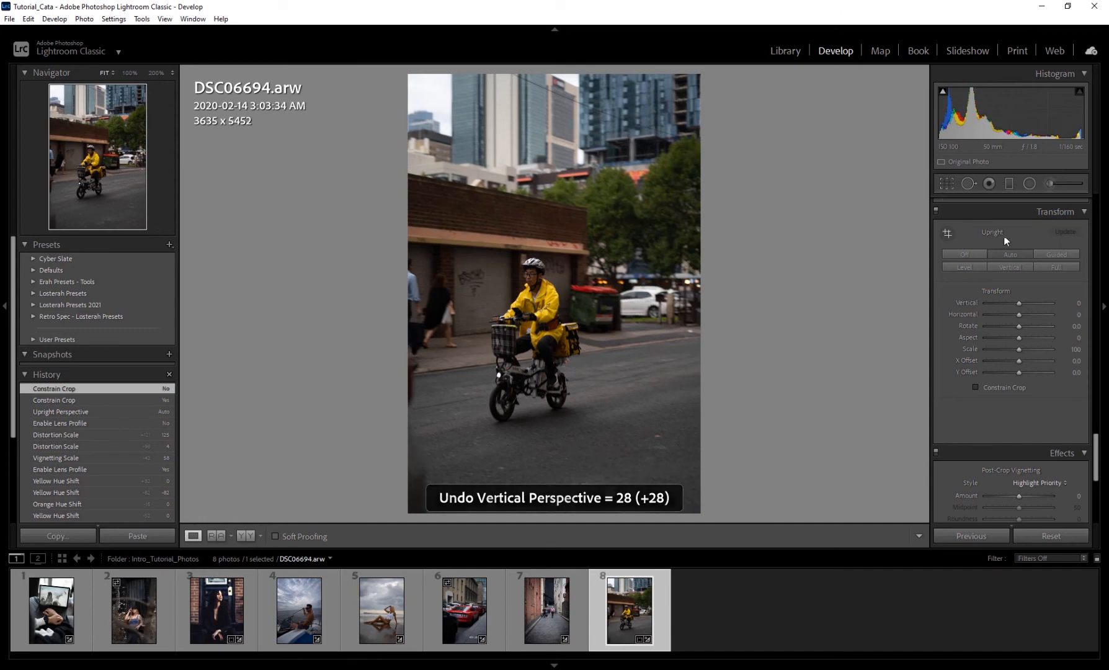
- Set the post-crop vignette amount to -81, try the roundness and reset it to 0, and try feather values of 0 and 100
{"action": "left_click", "coordinate": [946, 185]}
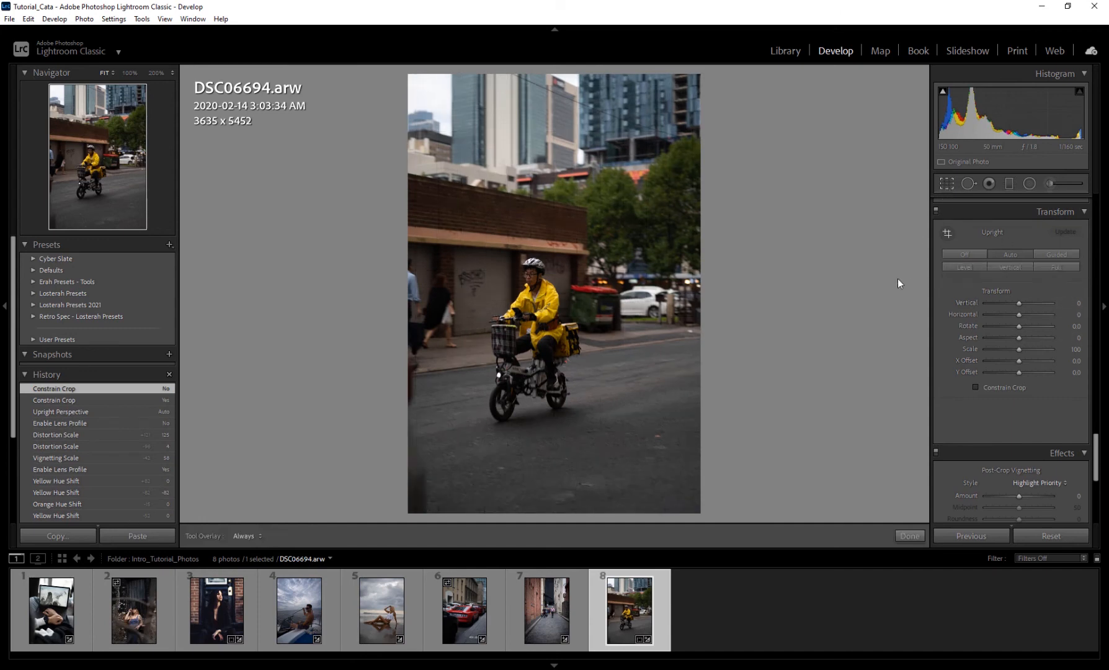
{"action": "left_click", "coordinate": [946, 185]}
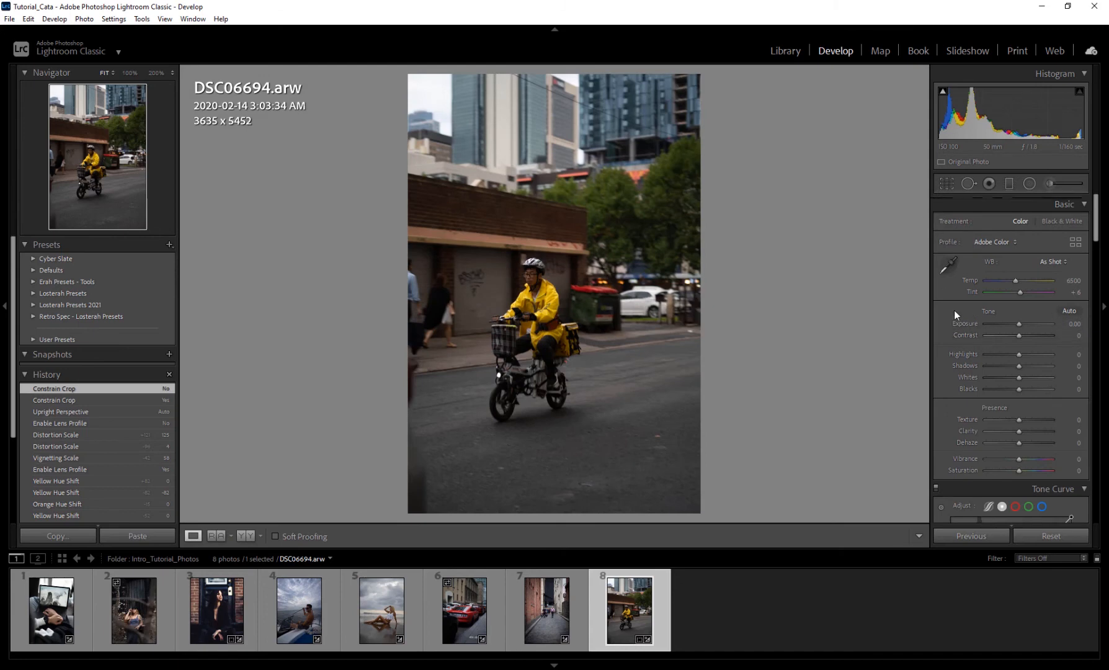
{"action": "scroll", "coordinate": [955, 313], "scroll_direction": "down", "scroll_amount": 15}
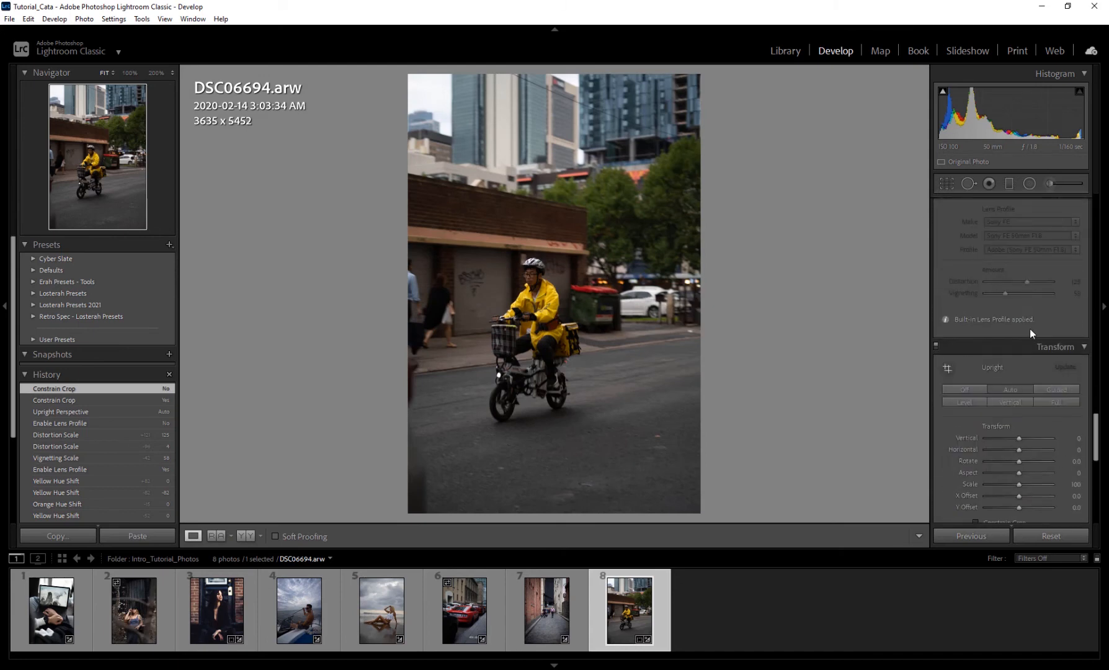
{"action": "scroll", "coordinate": [1015, 405], "scroll_direction": "down", "scroll_amount": 3}
{"action": "scroll", "coordinate": [947, 363], "scroll_direction": "down", "scroll_amount": 2}
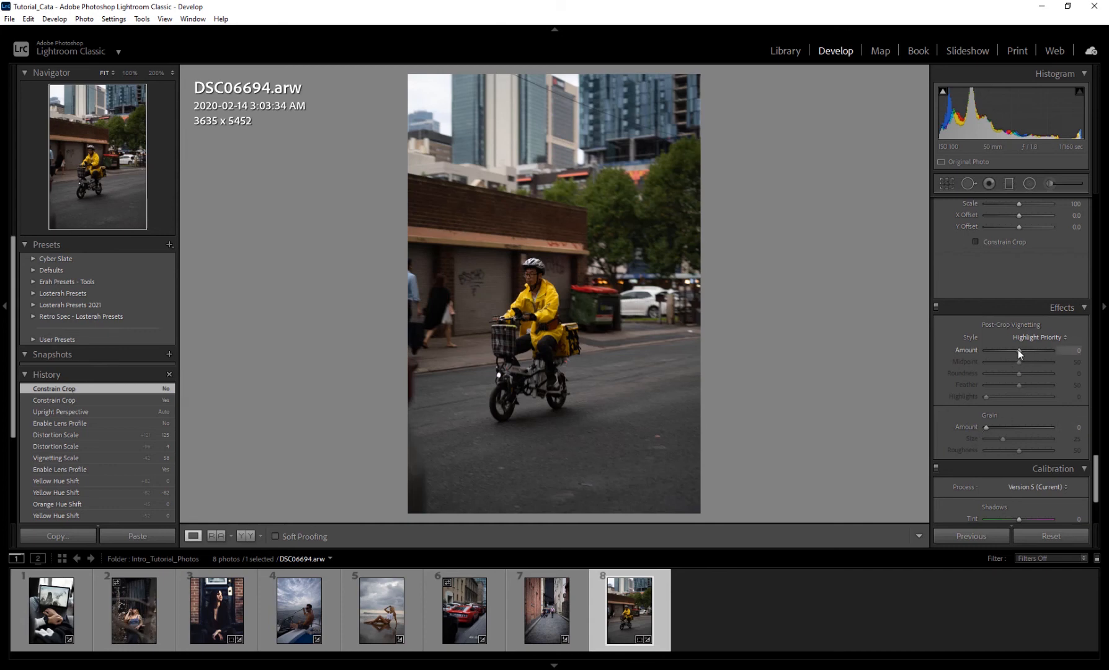
{"action": "left_click_drag", "start_coordinate": [1016, 349], "coordinate": [971, 381]}
{"action": "double_click", "coordinate": [1022, 371]}
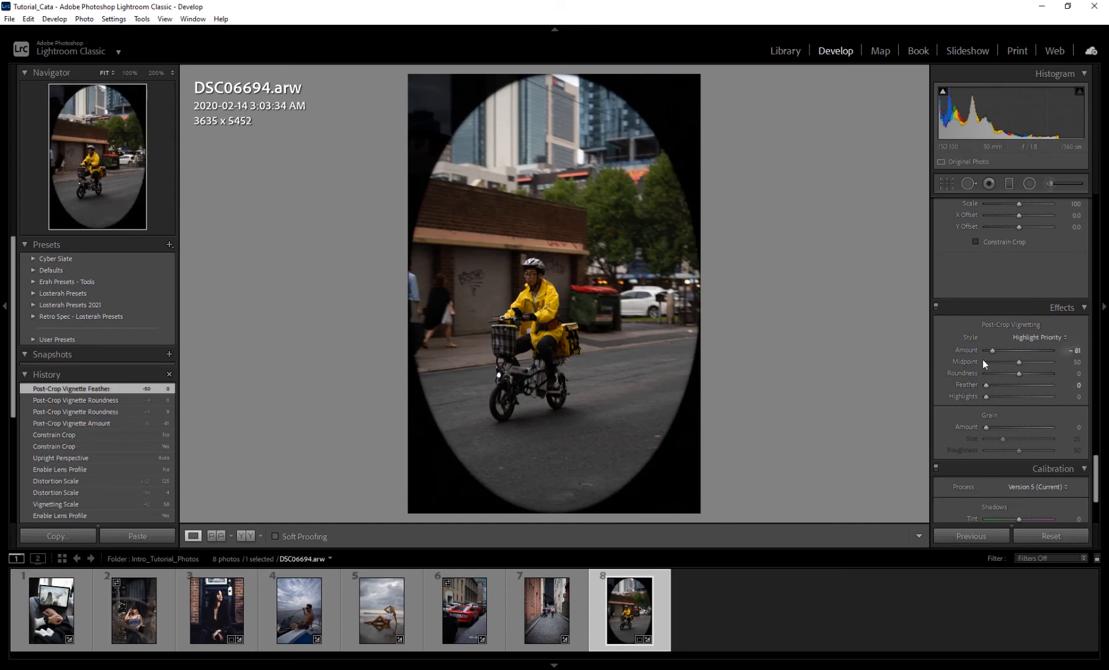
{"action": "left_click_drag", "start_coordinate": [986, 385], "coordinate": [1066, 384]}
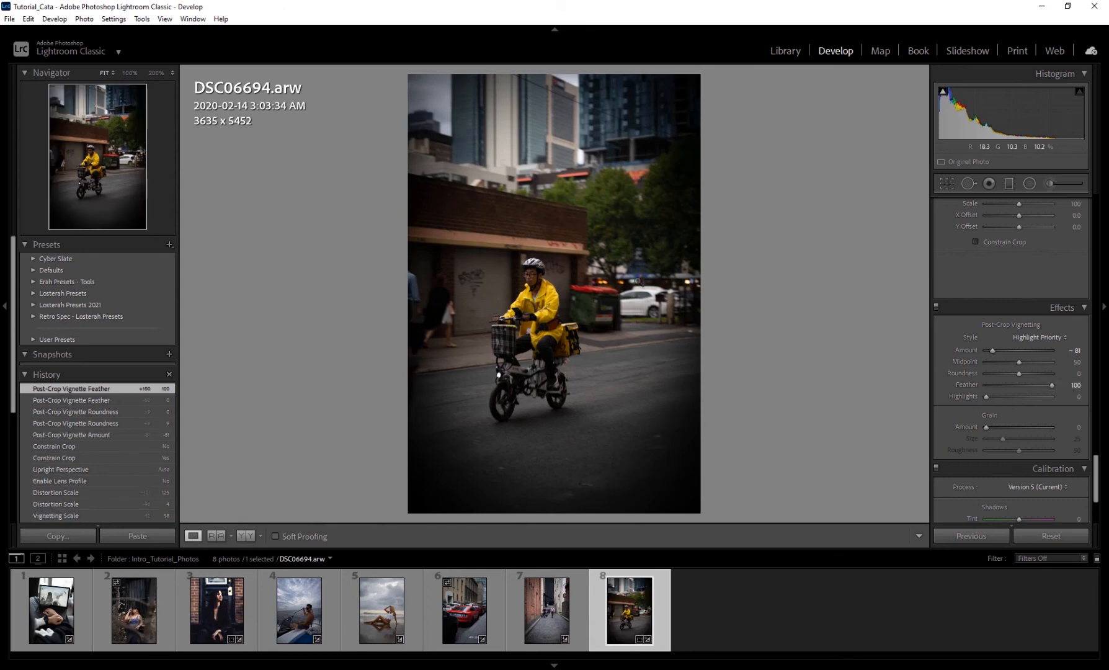
- Crop the cyclist photo tighter around the rider to about 3089 x 4619 pixels, keeping its proportions
{"action": "left_click", "coordinate": [946, 183]}
{"action": "left_click_drag", "start_coordinate": [688, 97], "coordinate": [665, 129]}
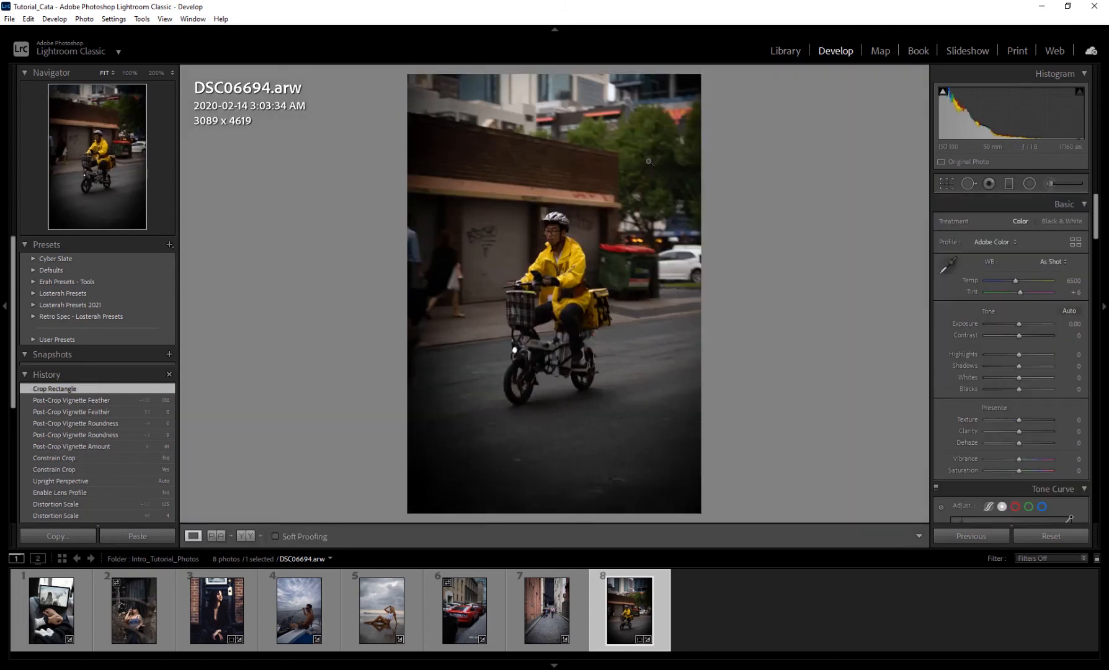
{"action": "key", "text": "Return"}
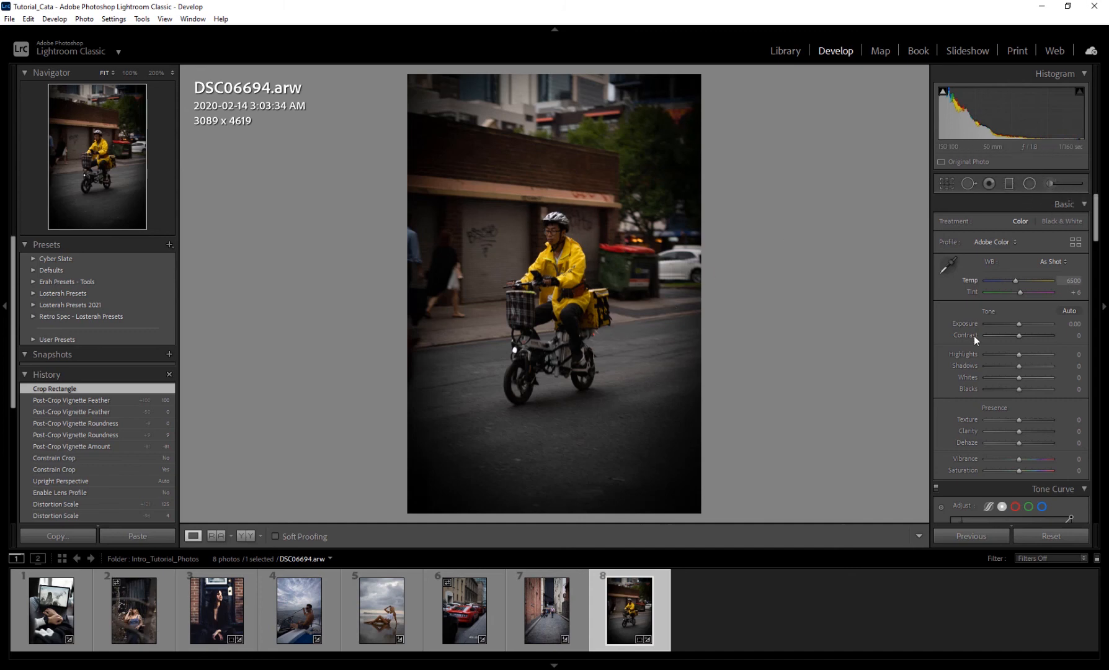
- Try post-crop vignette highlights values of 89 and 62, and reset the highlights to 0
{"action": "scroll", "coordinate": [964, 344], "scroll_direction": "down", "scroll_amount": 5}
{"action": "scroll", "coordinate": [958, 351], "scroll_direction": "down", "scroll_amount": 10}
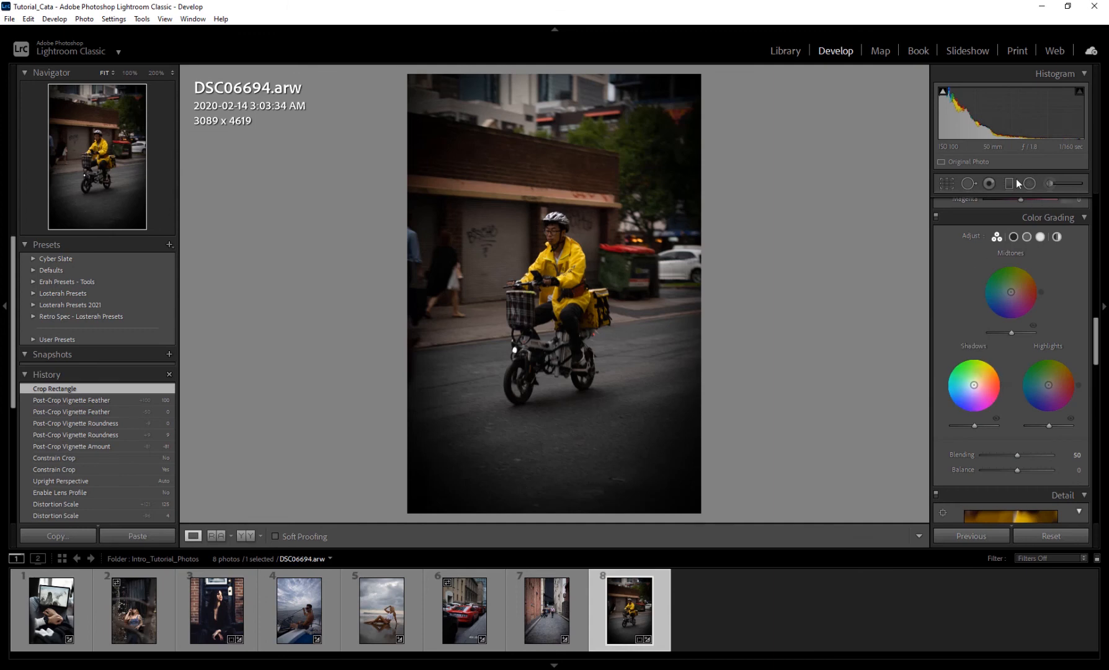
{"action": "scroll", "coordinate": [955, 335], "scroll_direction": "down", "scroll_amount": 10}
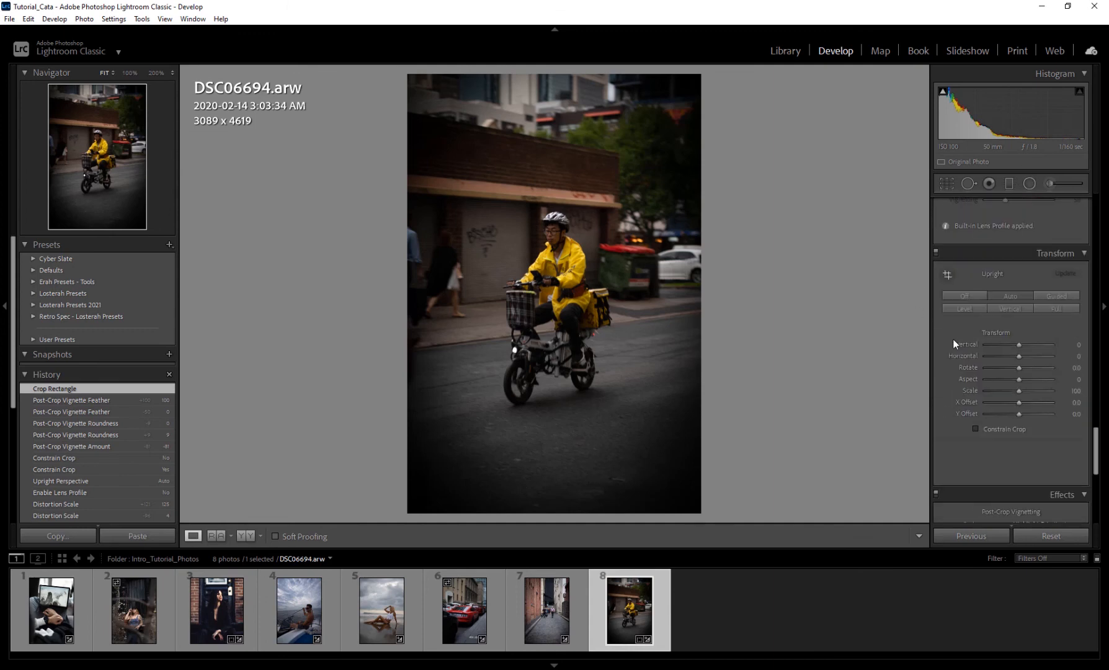
{"action": "scroll", "coordinate": [952, 341], "scroll_direction": "down", "scroll_amount": 2}
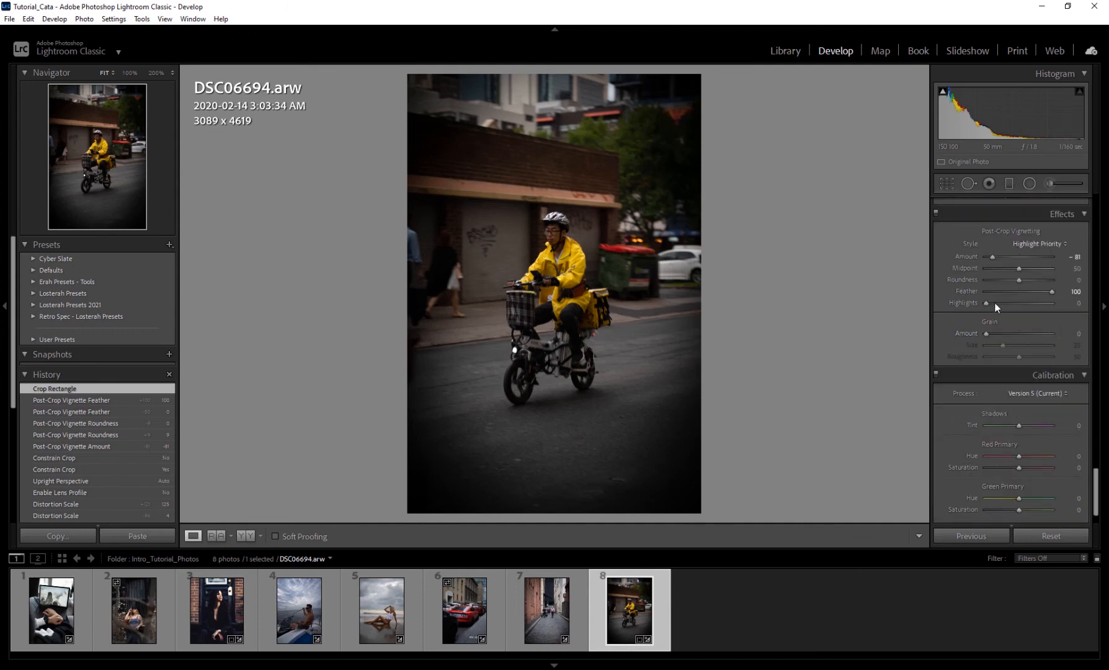
{"action": "left_click", "coordinate": [1041, 302]}
{"action": "mouse_move", "coordinate": [1041, 302]}
{"action": "left_mouse_down"}
{"action": "mouse_move", "coordinate": [1011, 302]}
{"action": "mouse_move", "coordinate": [1052, 306]}
{"action": "left_mouse_up"}
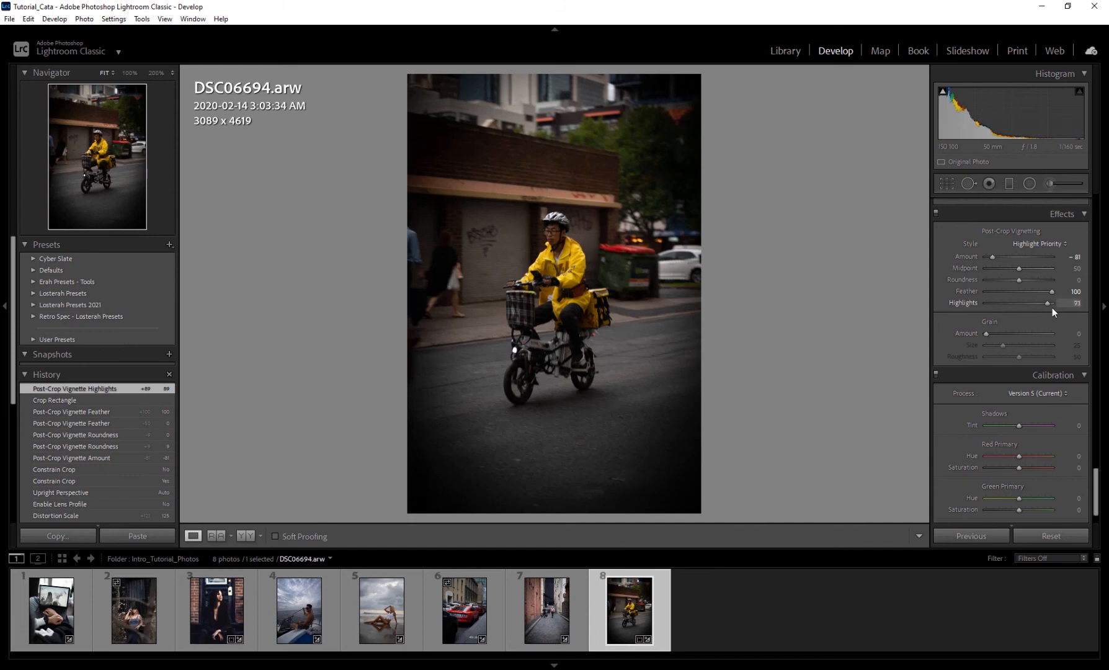
{"action": "double_click", "coordinate": [1027, 304]}
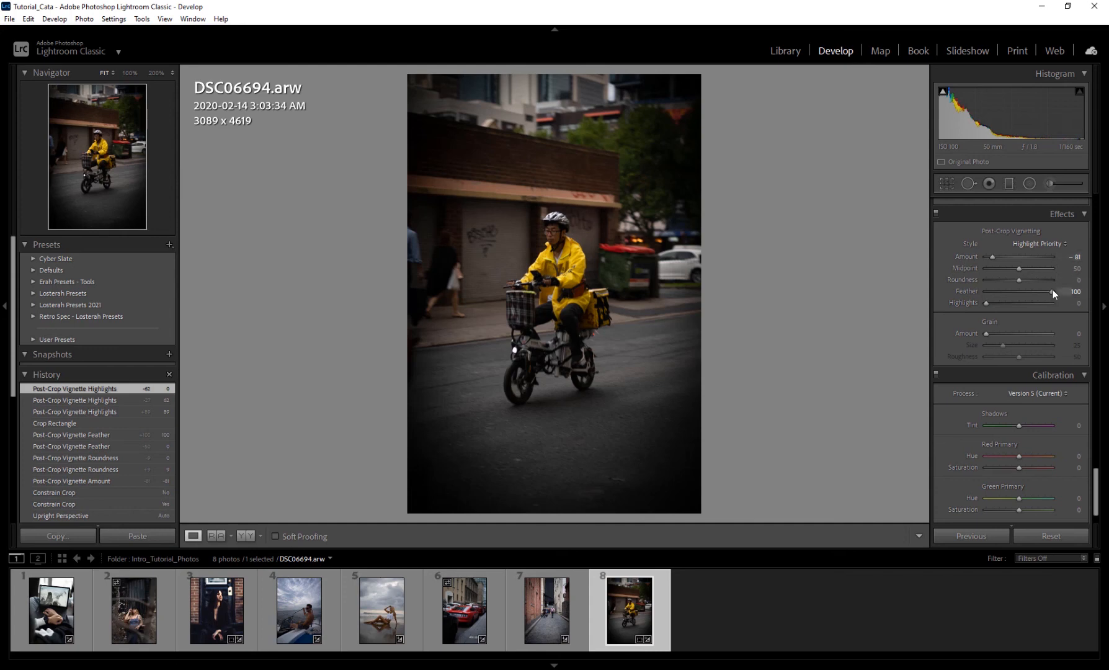
- Soften the post-crop vignette to an amount of -26 and reset its feather to 50
{"action": "mouse_move", "coordinate": [993, 257]}
{"action": "left_mouse_down"}
{"action": "mouse_move", "coordinate": [1017, 261]}
{"action": "mouse_move", "coordinate": [1008, 259]}
{"action": "left_mouse_up"}
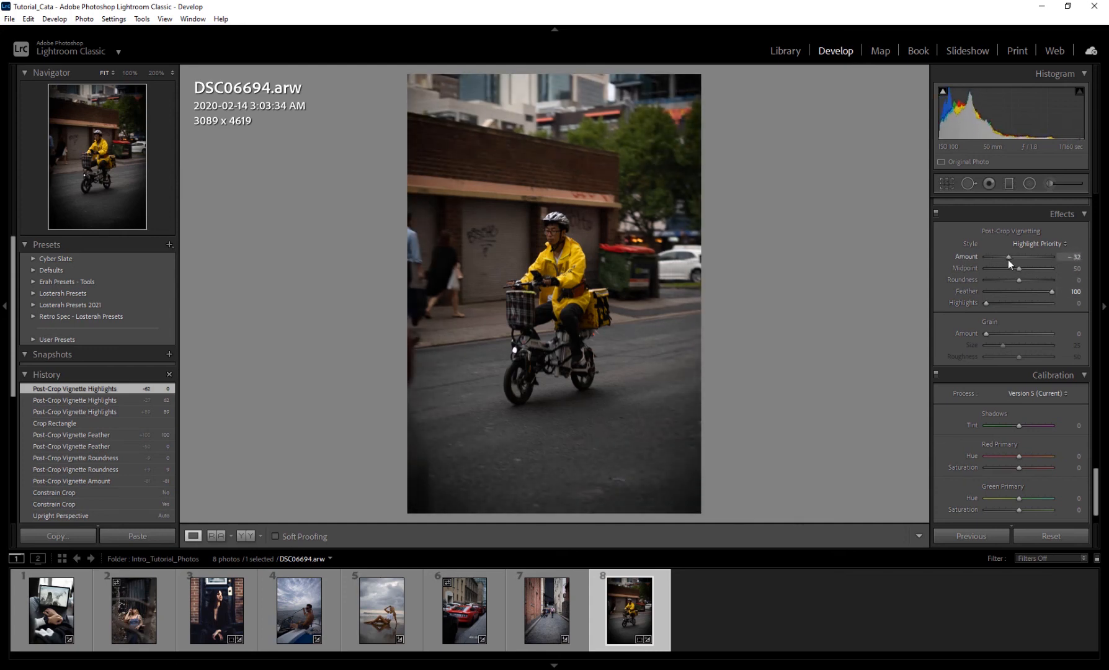
{"action": "double_click", "coordinate": [1048, 291]}
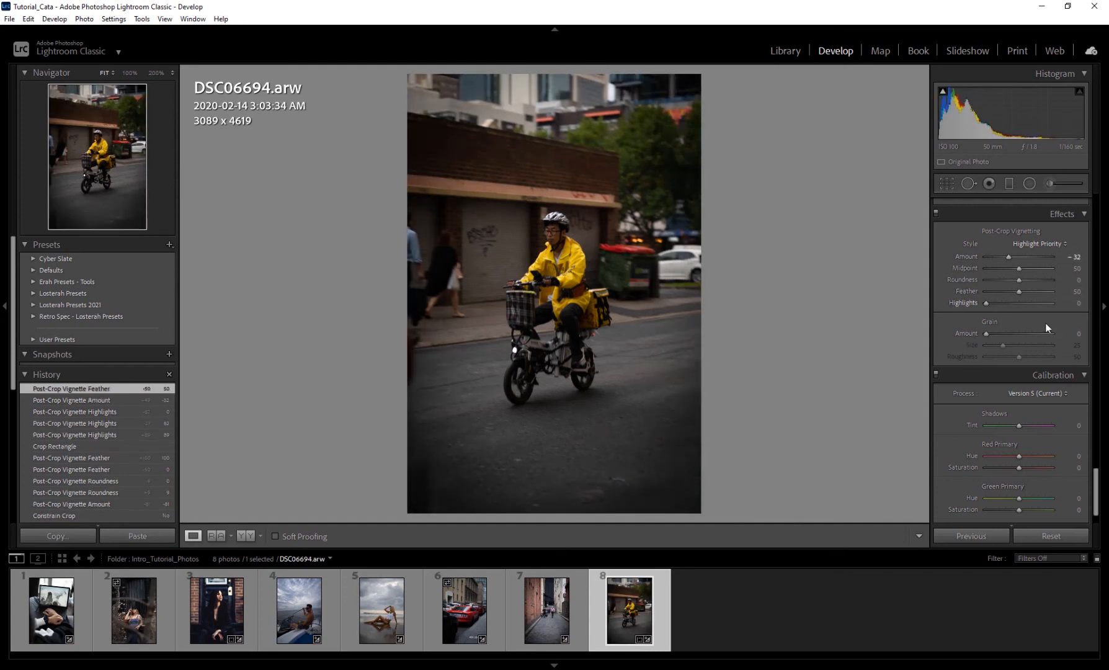
{"action": "left_click_drag", "start_coordinate": [1007, 256], "coordinate": [1008, 256]}
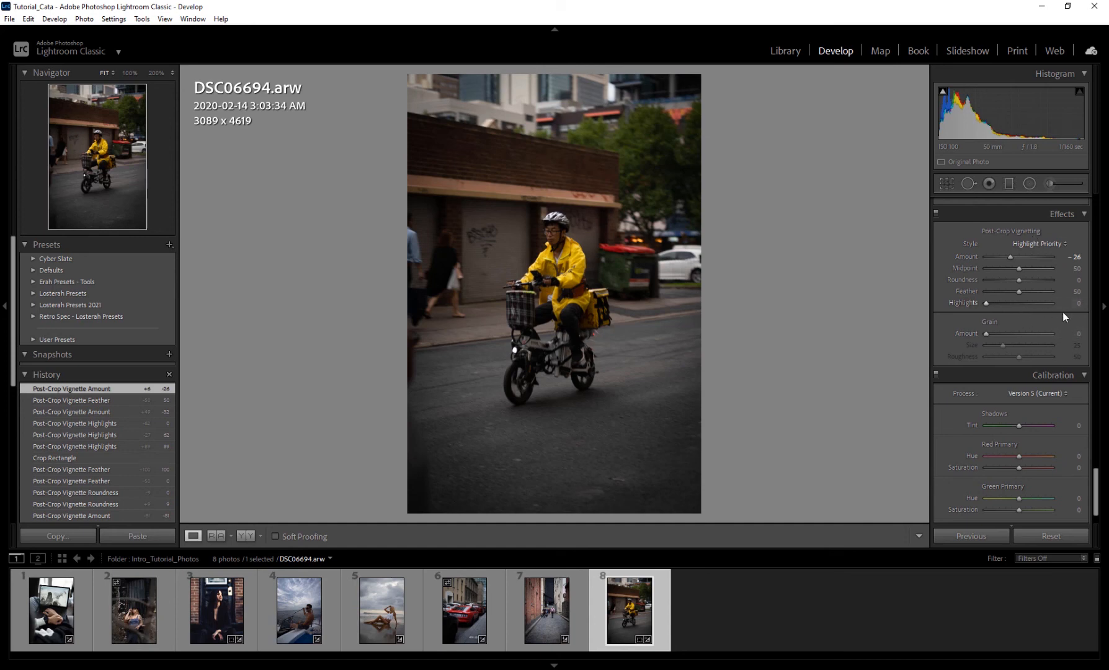
- Apply the Erah - Grain preset from Erah Presets - Tools and inspect the cyclist's face at 100%
{"action": "left_click", "coordinate": [32, 282]}
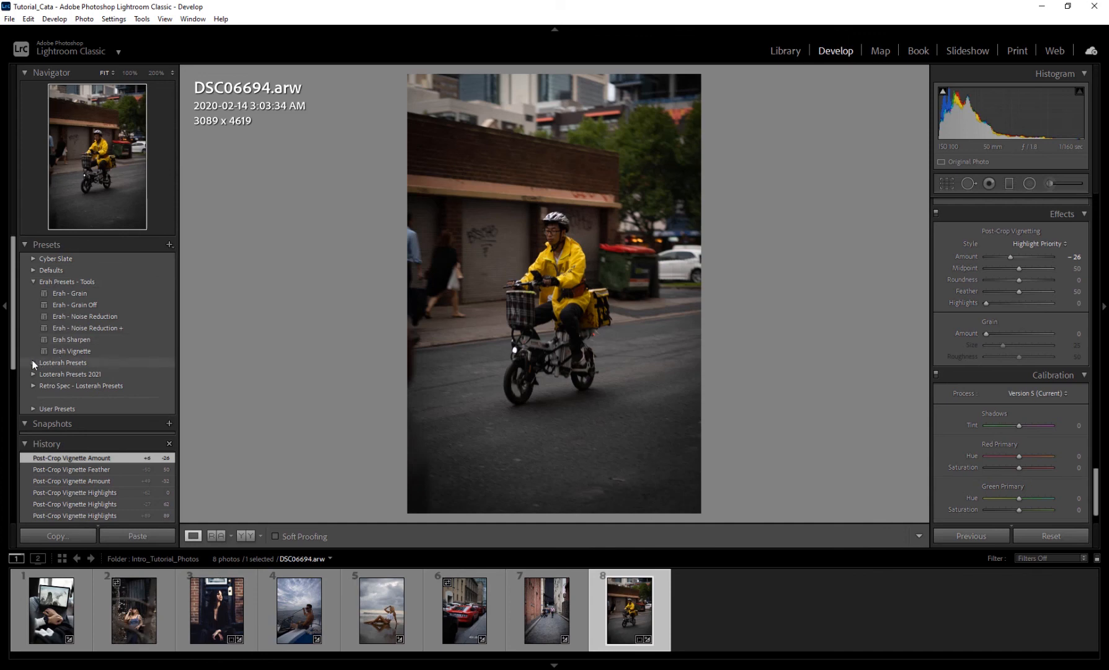
{"action": "left_click", "coordinate": [84, 295]}
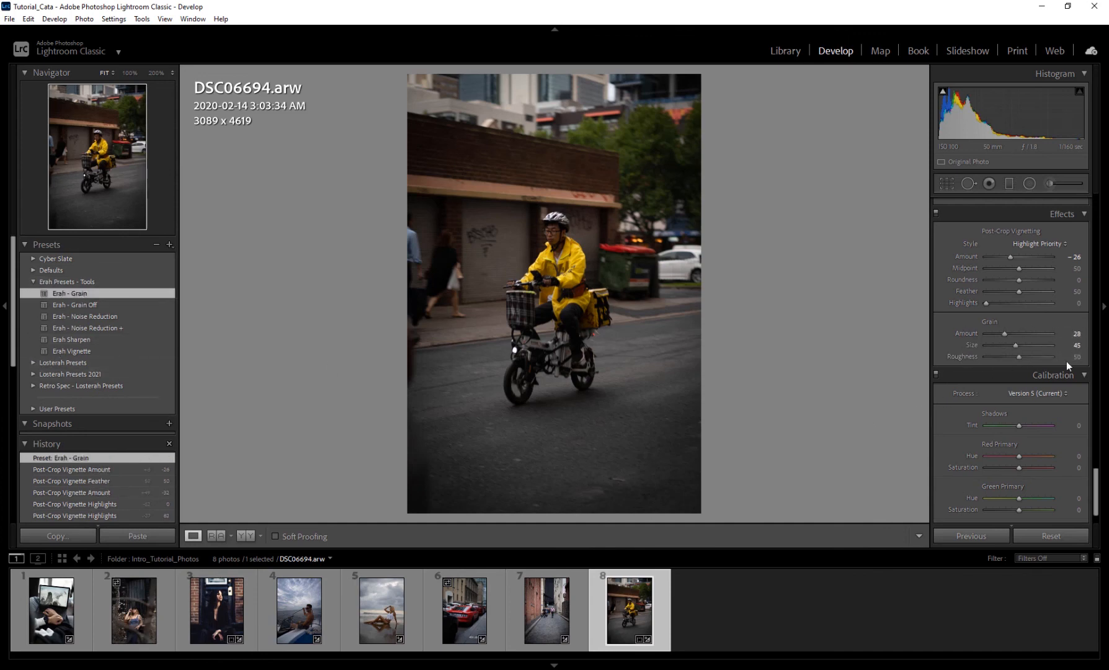
{"action": "left_click", "coordinate": [558, 225]}
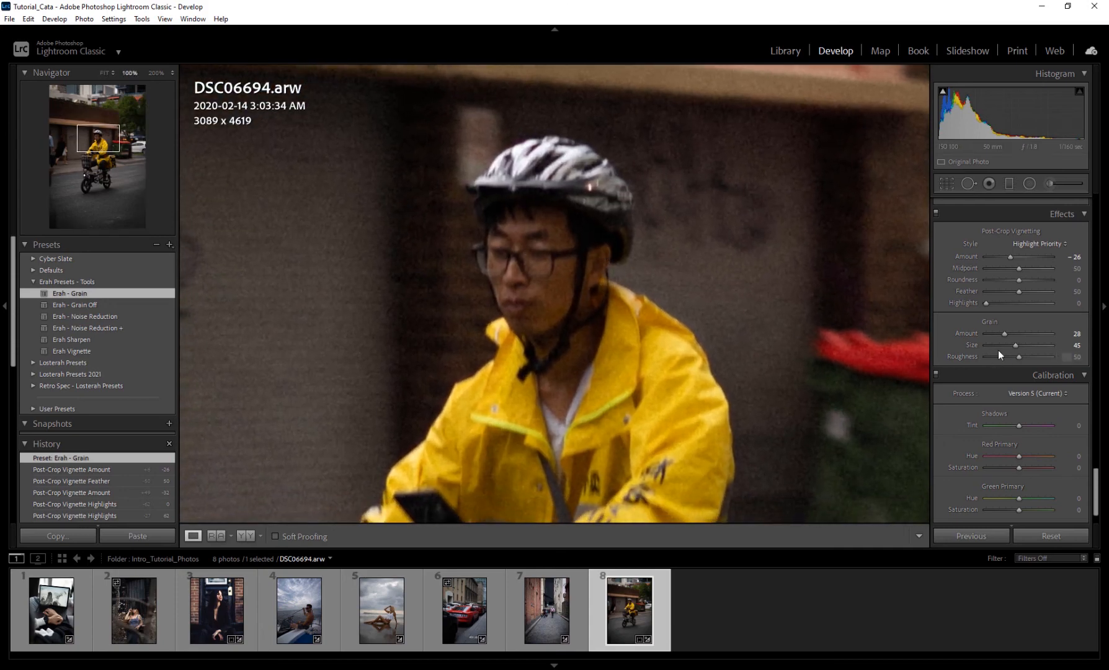
- Try a grain amount of 32, a grain size of 54, and grain roughness values of 0 and 100
{"action": "left_click_drag", "start_coordinate": [1004, 333], "coordinate": [1021, 332]}
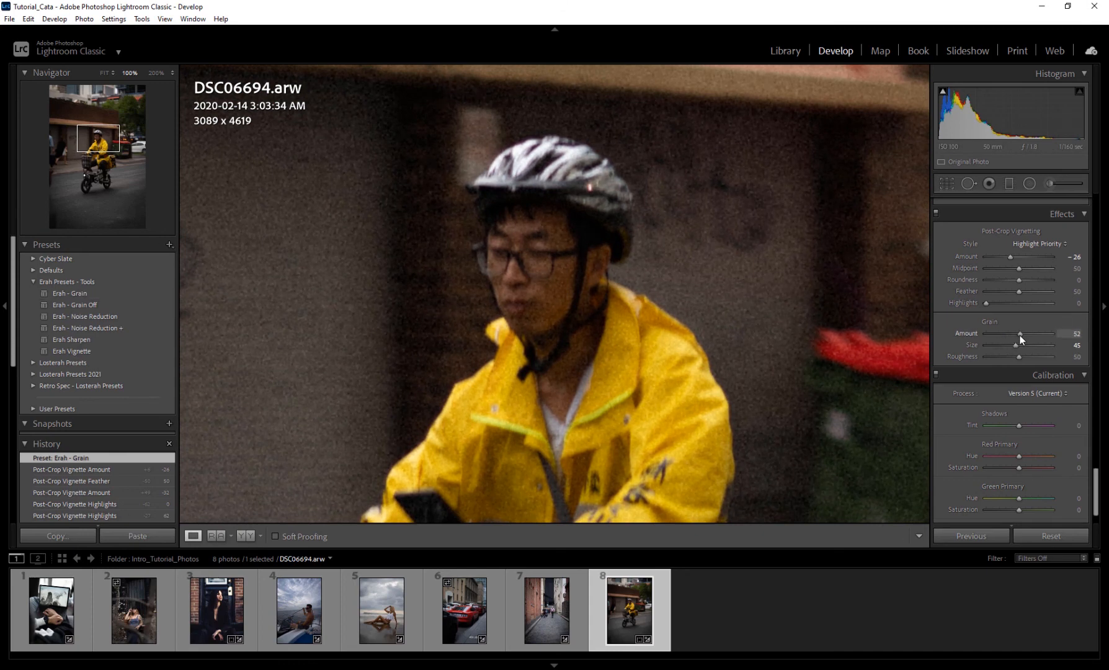
{"action": "mouse_move", "coordinate": [1019, 336]}
{"action": "left_mouse_down"}
{"action": "mouse_move", "coordinate": [1006, 333]}
{"action": "mouse_move", "coordinate": [1036, 344]}
{"action": "left_mouse_up"}
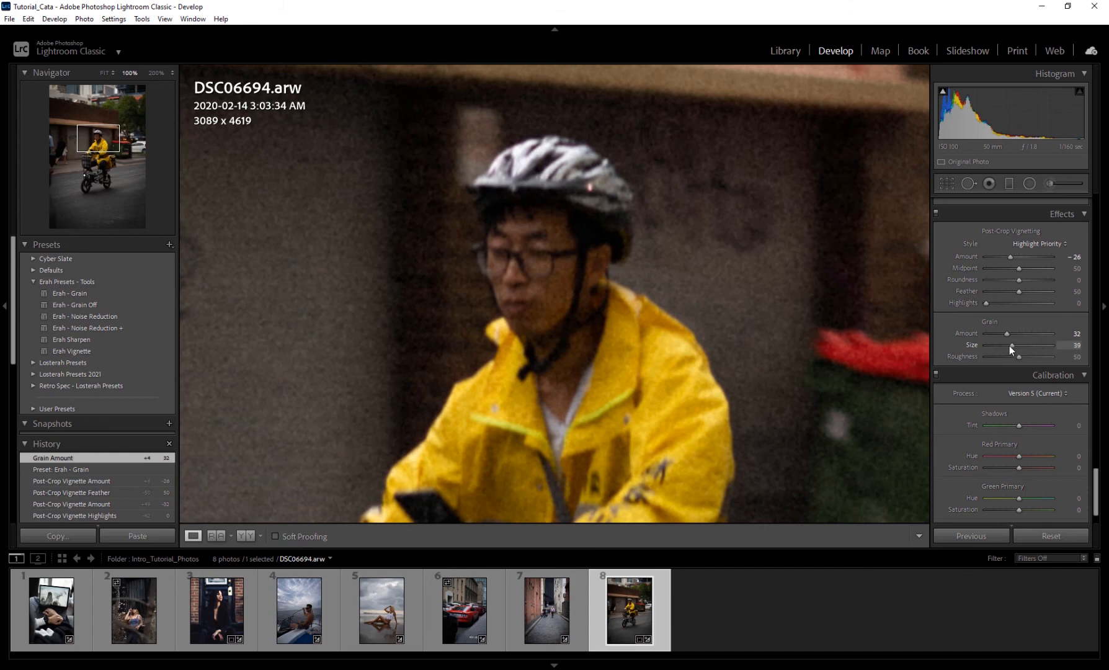
{"action": "left_click_drag", "start_coordinate": [1009, 346], "coordinate": [978, 346]}
{"action": "left_click_drag", "start_coordinate": [1019, 357], "coordinate": [1059, 365]}
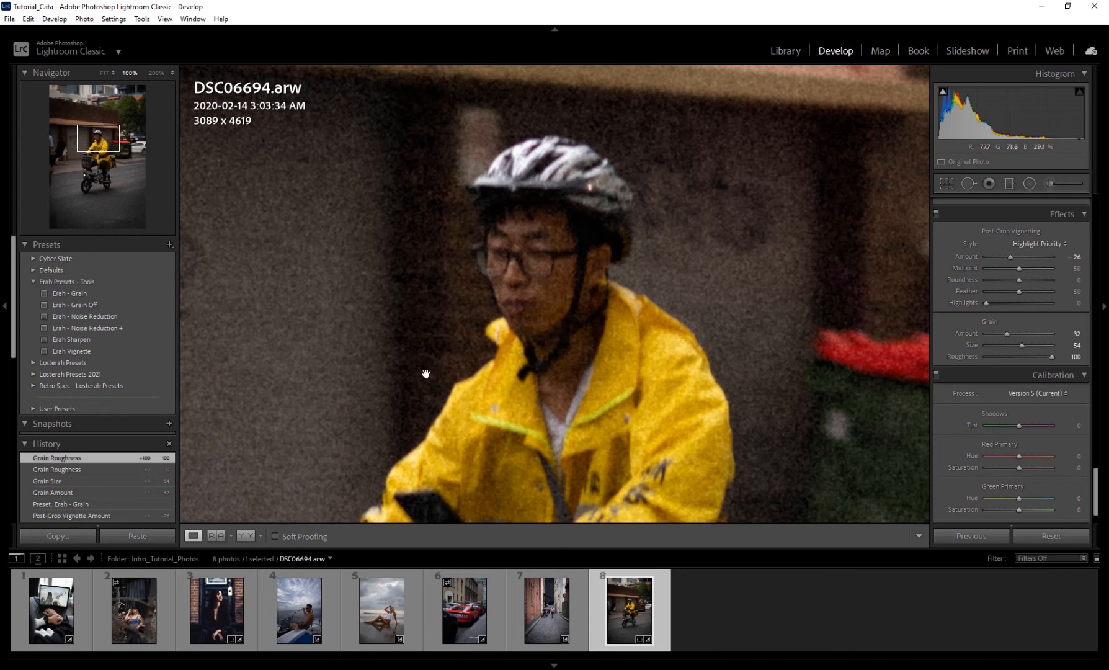
- Restore the grain with the Erah - Grain preset, compare it with Erah - Grain Off, and return to the whole photo with grain on
{"action": "left_click", "coordinate": [70, 291]}
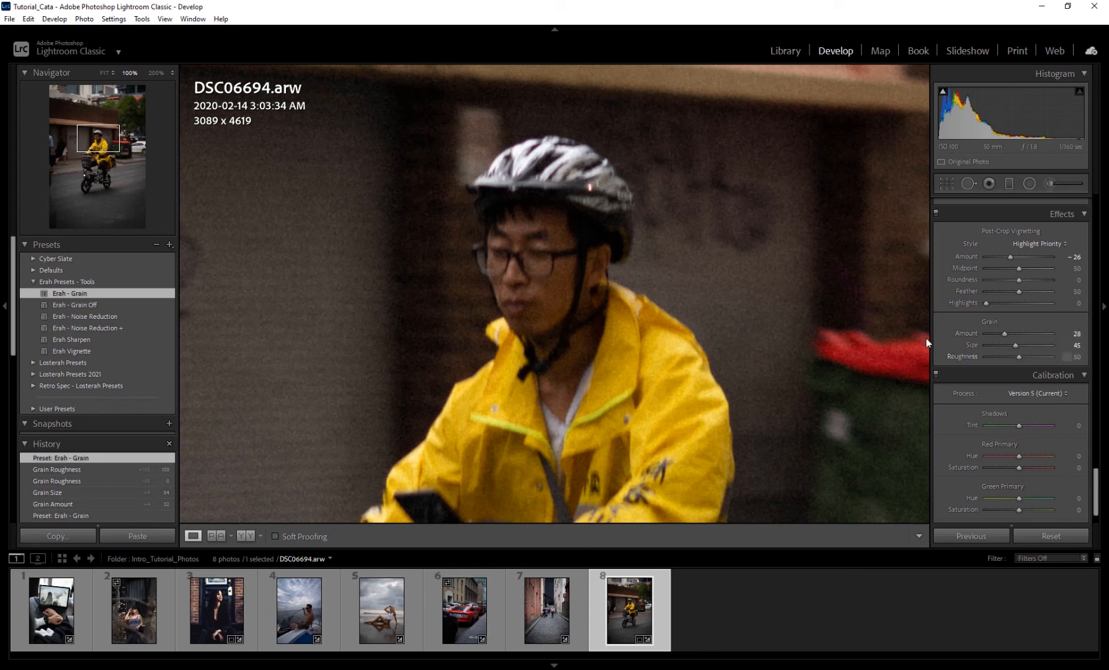
{"action": "left_click", "coordinate": [103, 305]}
{"action": "left_click", "coordinate": [105, 293]}
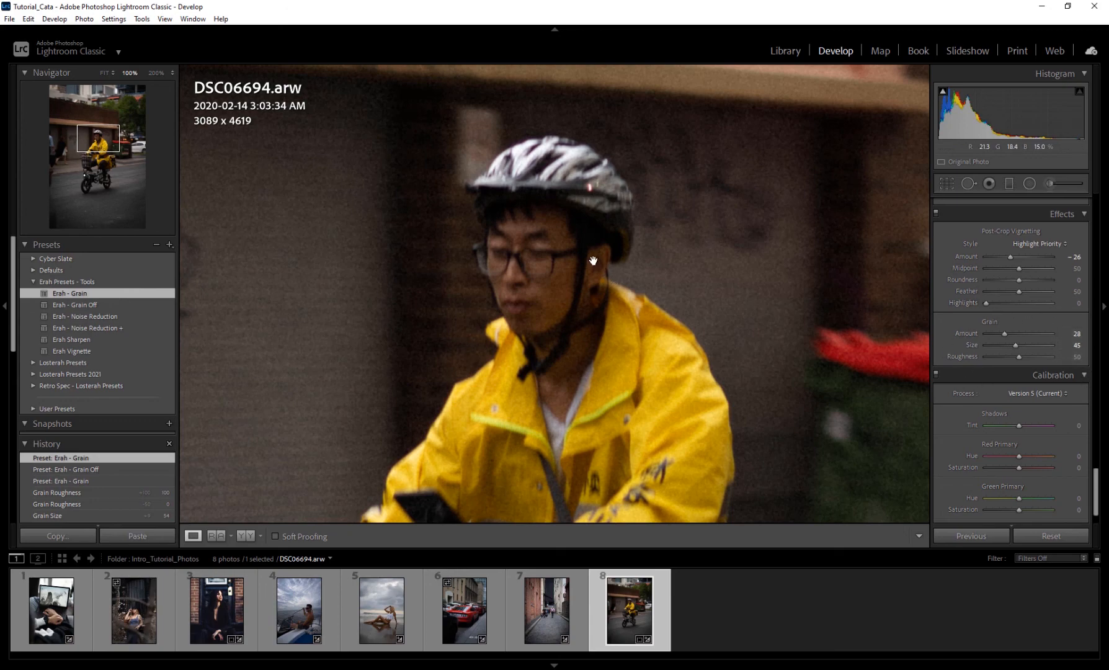
{"action": "key", "text": "z"}
{"action": "scroll", "coordinate": [944, 269], "scroll_direction": "down", "scroll_amount": 2}
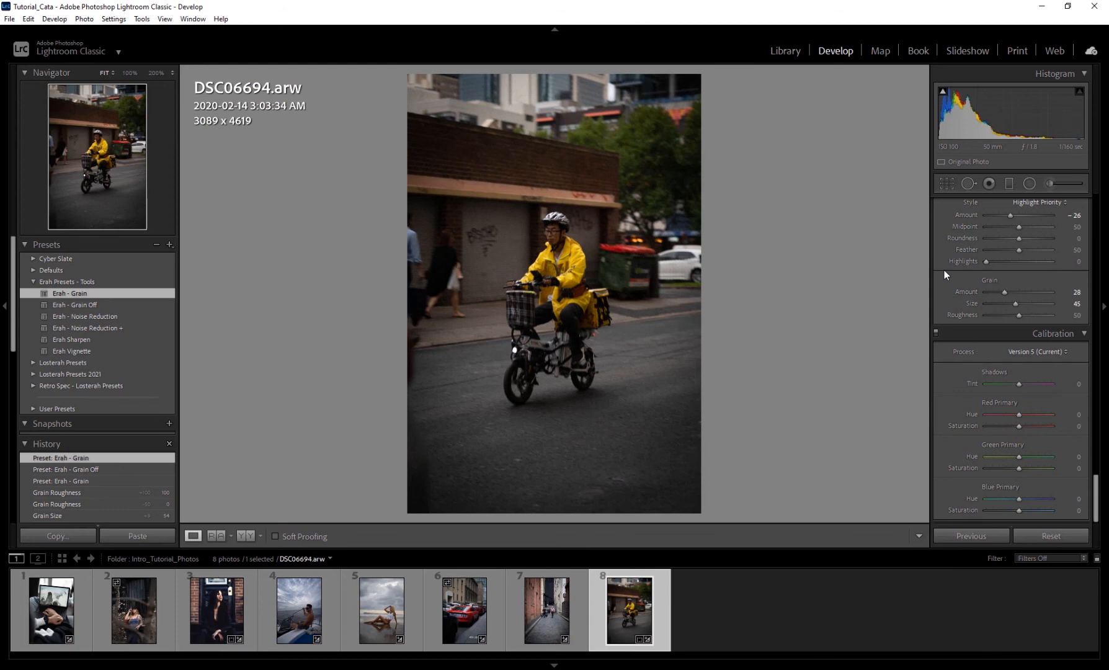